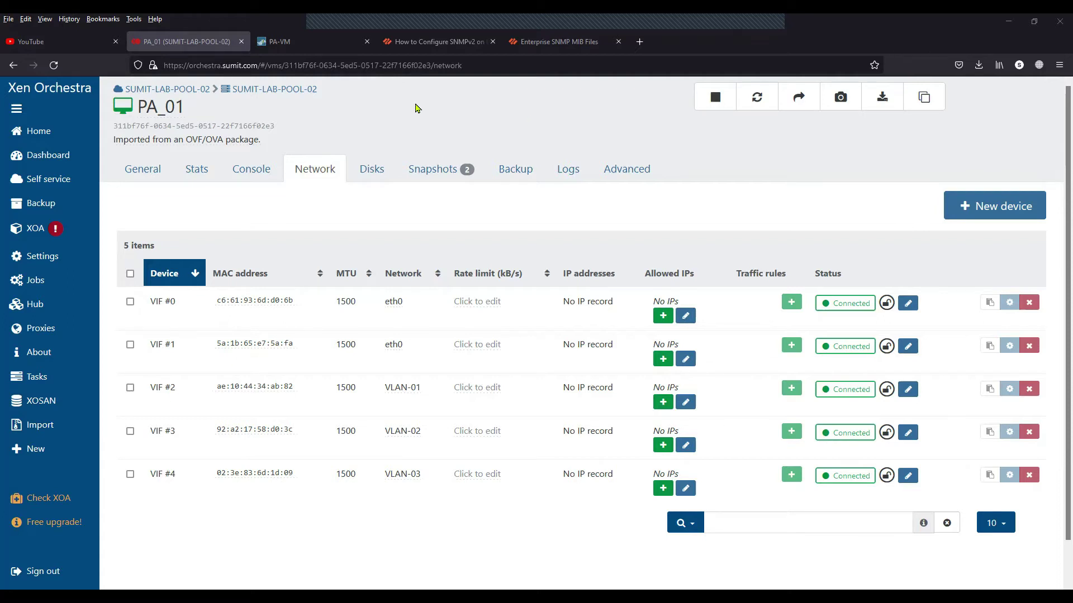
# Switch from Xen Orchestra to the PA-VM firewall's web interface tab
pyautogui.click(318, 50)
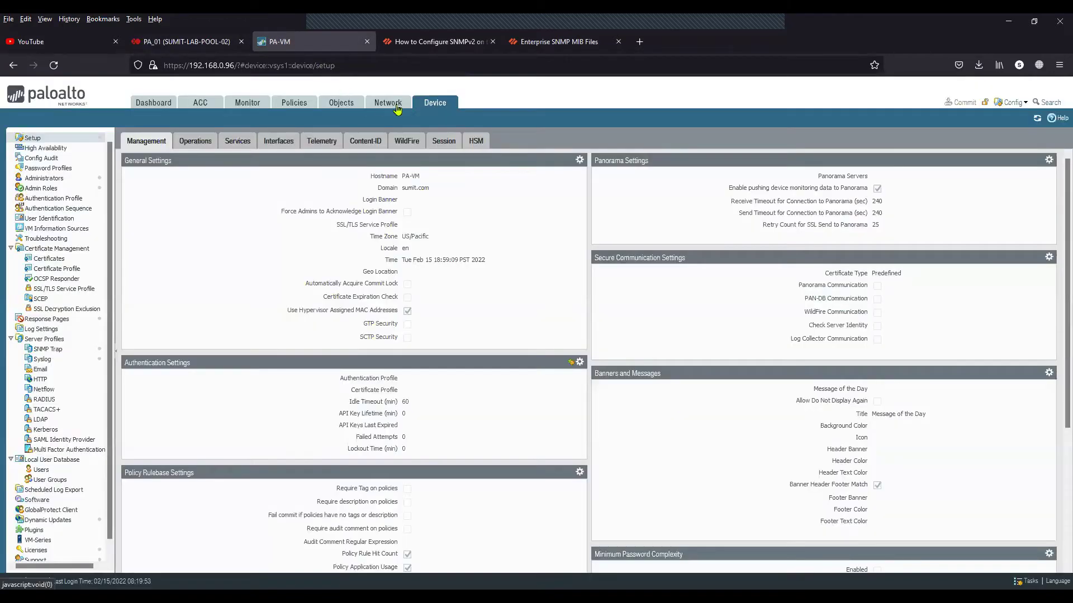
# Go to Device > Server Profiles > SNMP Trap, which lists the SNMP_test profile
pyautogui.click(398, 107)
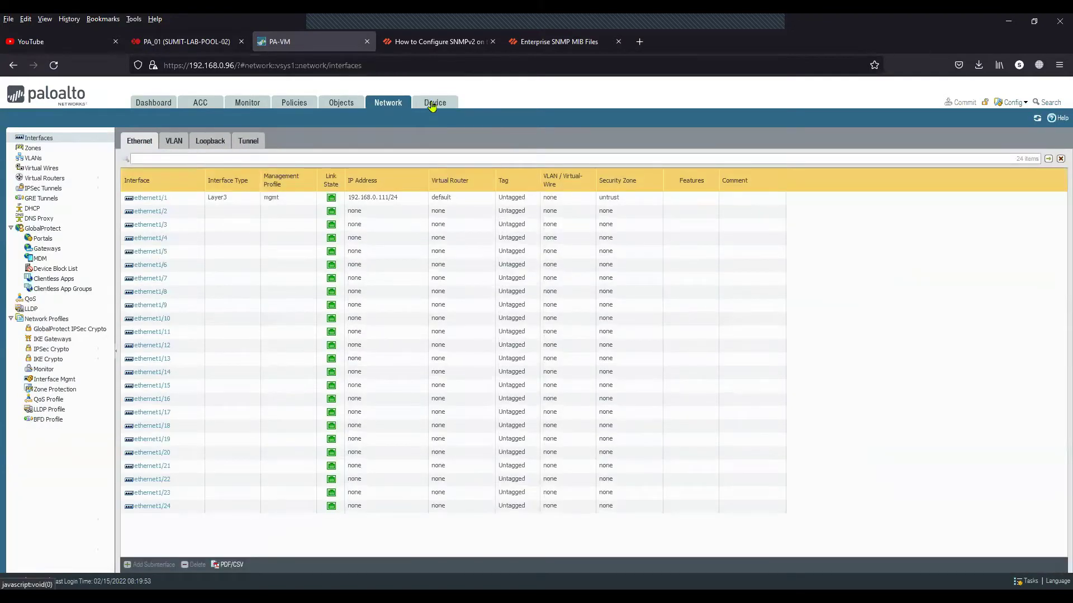
pyautogui.click(429, 106)
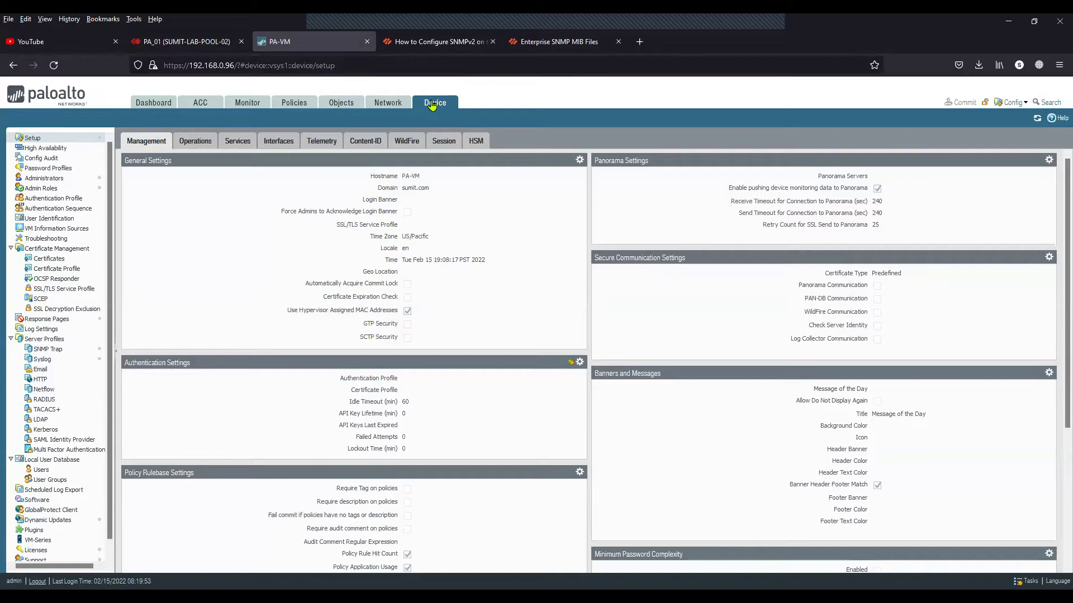
pyautogui.click(399, 105)
pyautogui.click(436, 104)
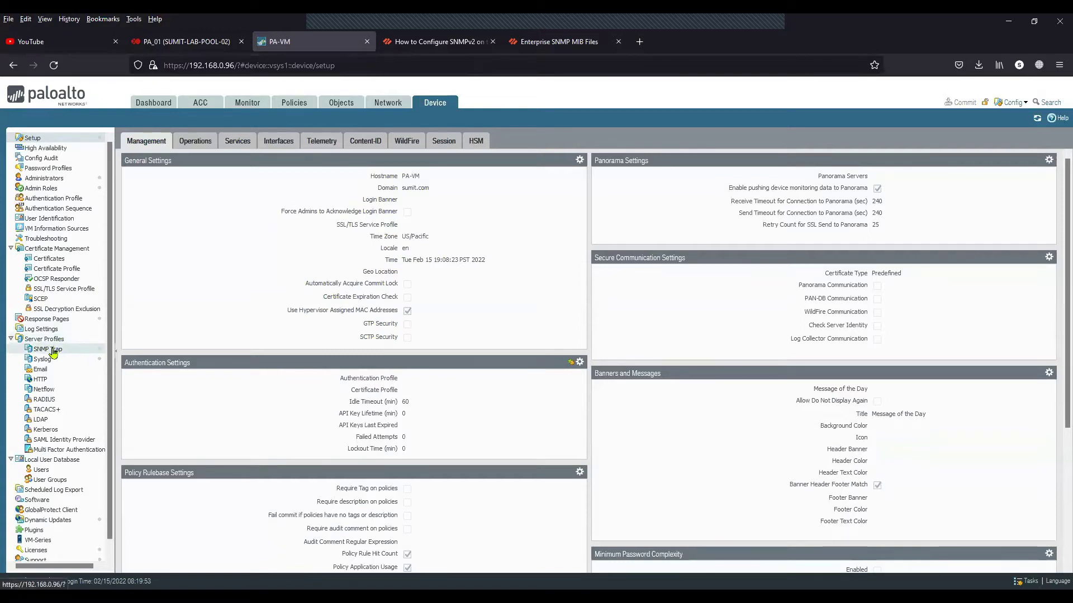
pyautogui.click(54, 350)
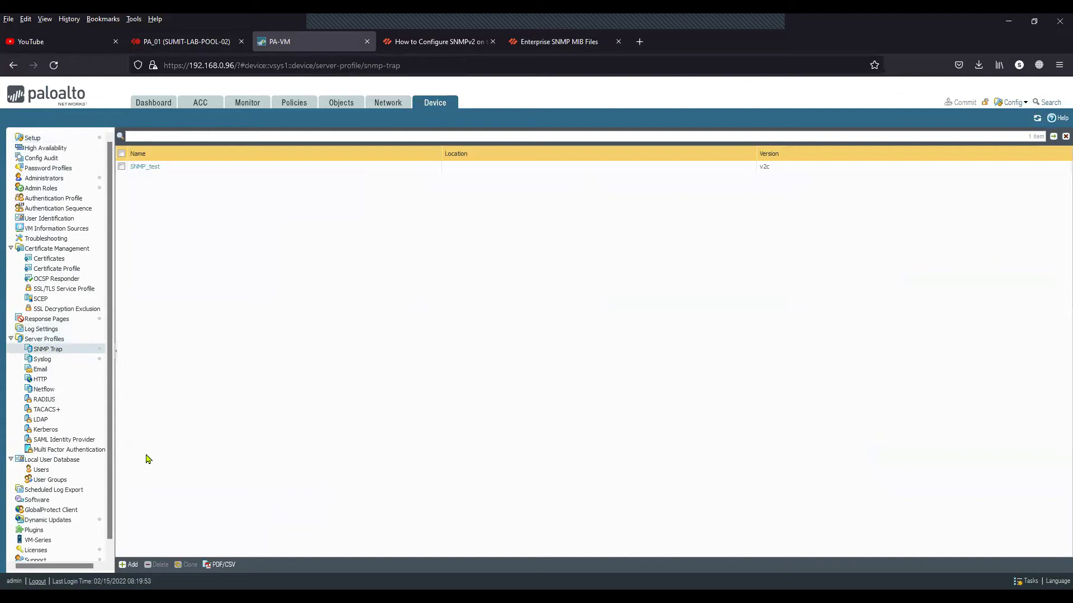
# Add a new SNMP trap profile named SNMP_NEW, keeping version V2c
pyautogui.click(123, 565)
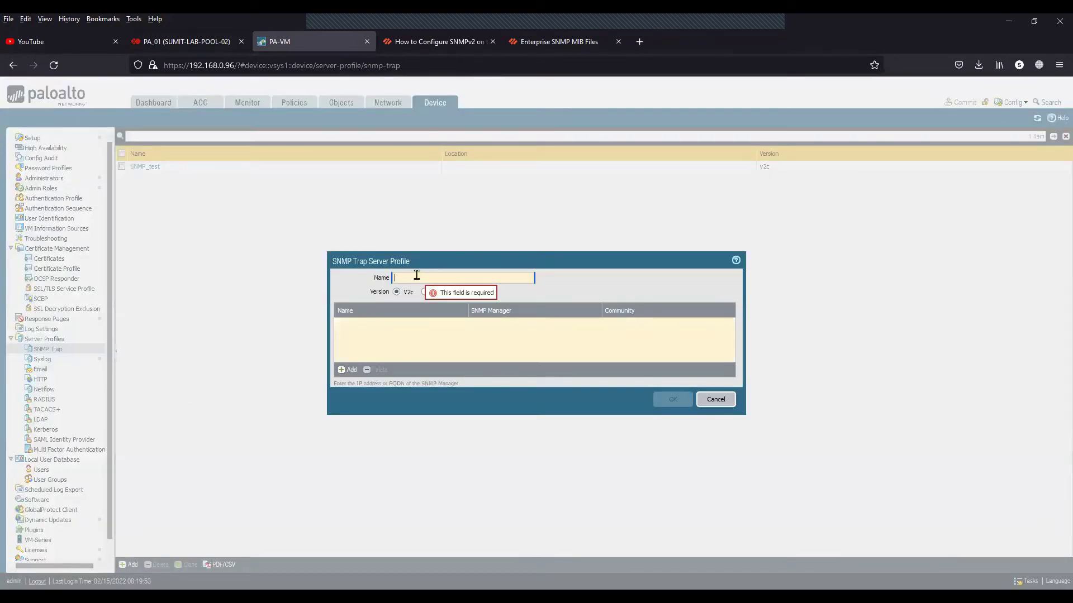
pyautogui.write('SNMP_')
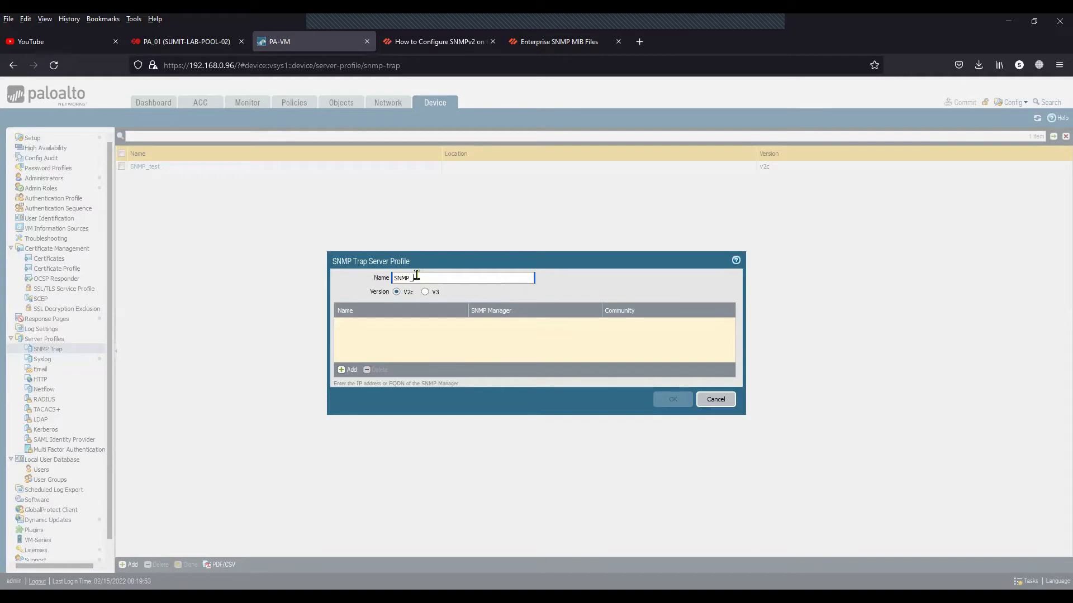
pyautogui.write('NEW')
pyautogui.moveTo(416, 335)
pyautogui.click(343, 370)
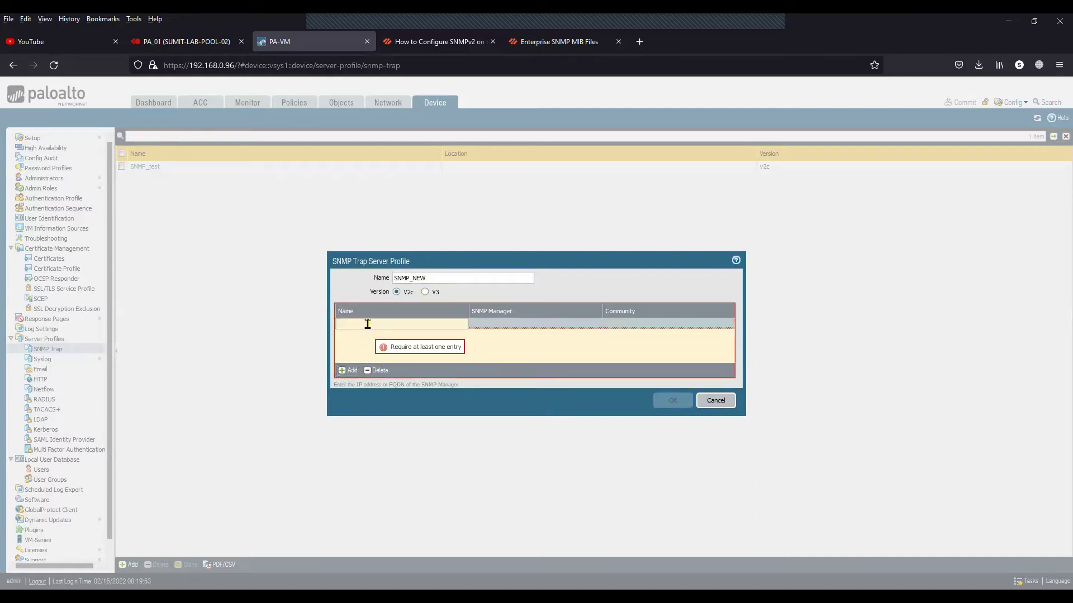
pyautogui.write('SNMP')
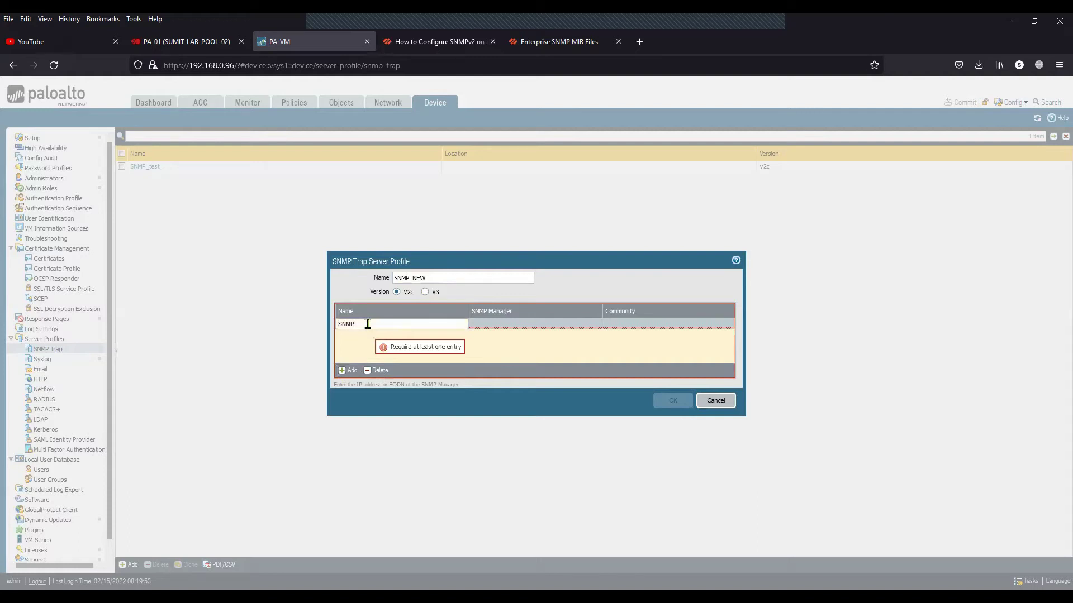
pyautogui.click(485, 326)
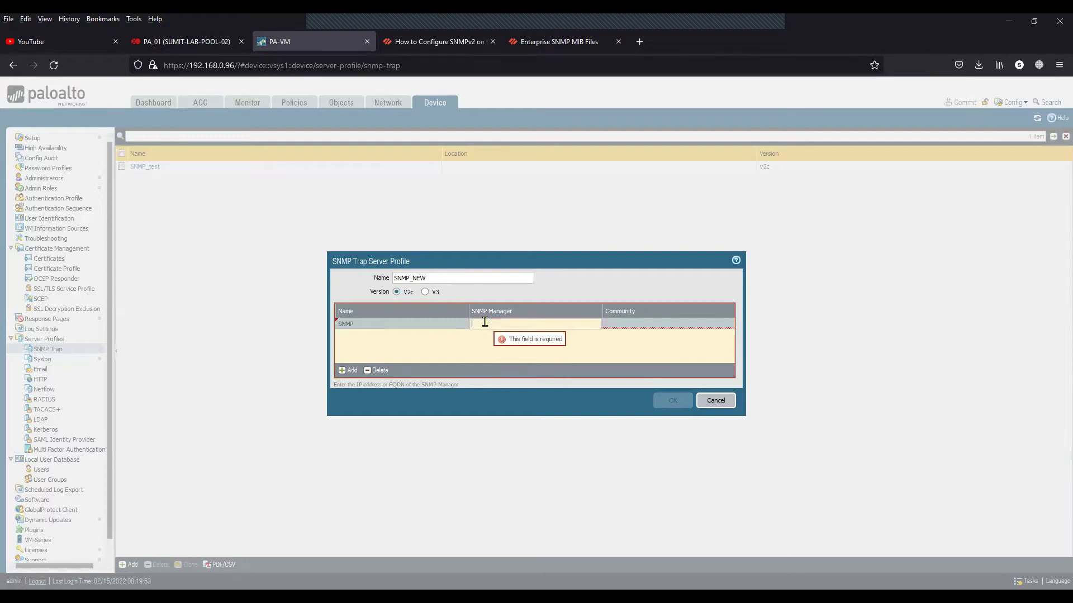
pyautogui.write('192.16')
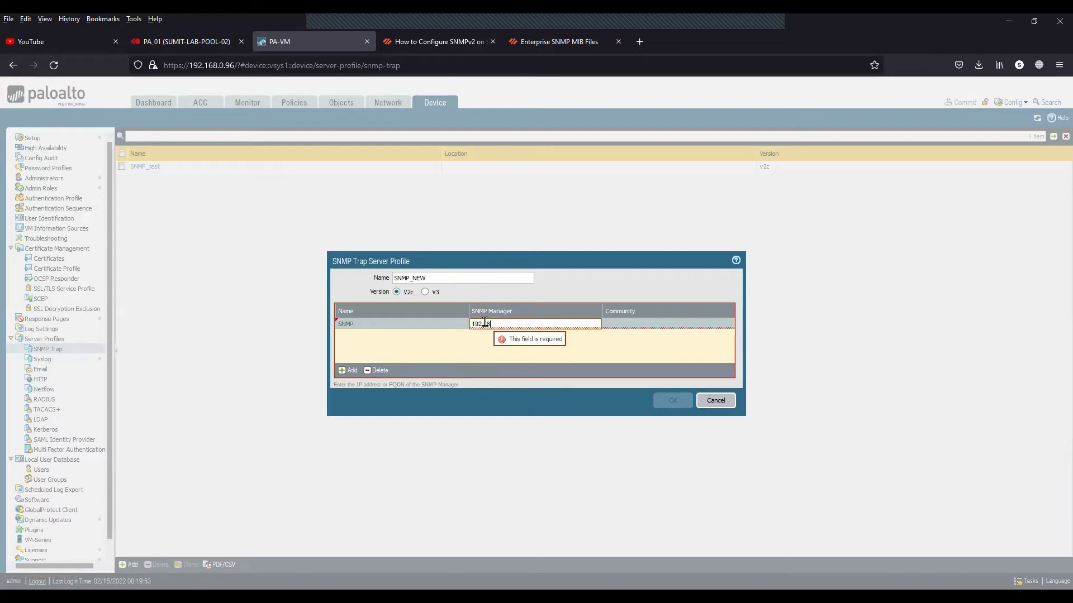
pyautogui.write('8.0.110')
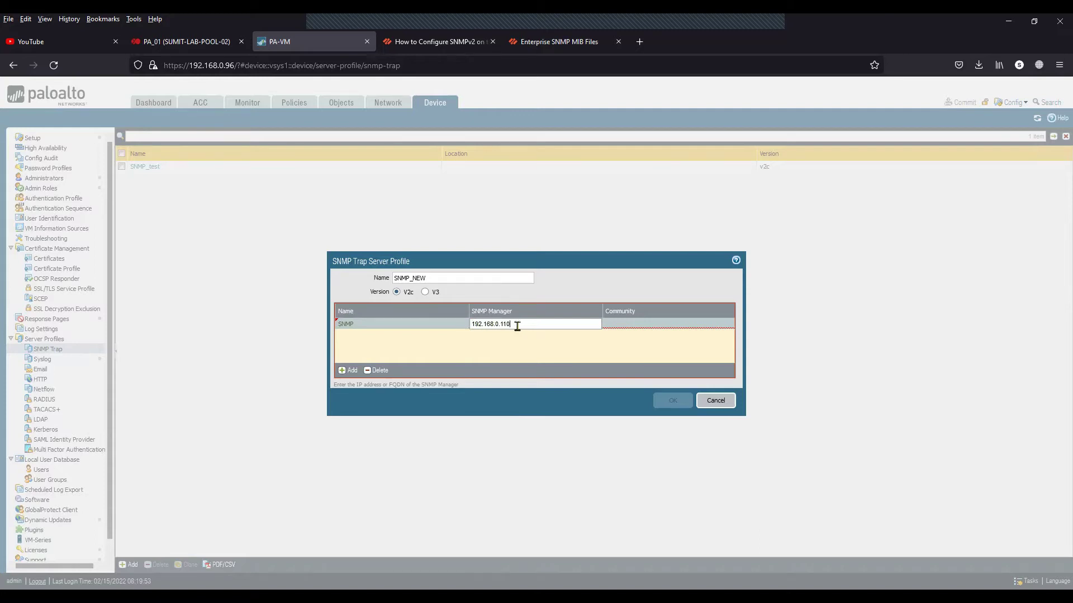
pyautogui.click(565, 347)
pyautogui.click(624, 325)
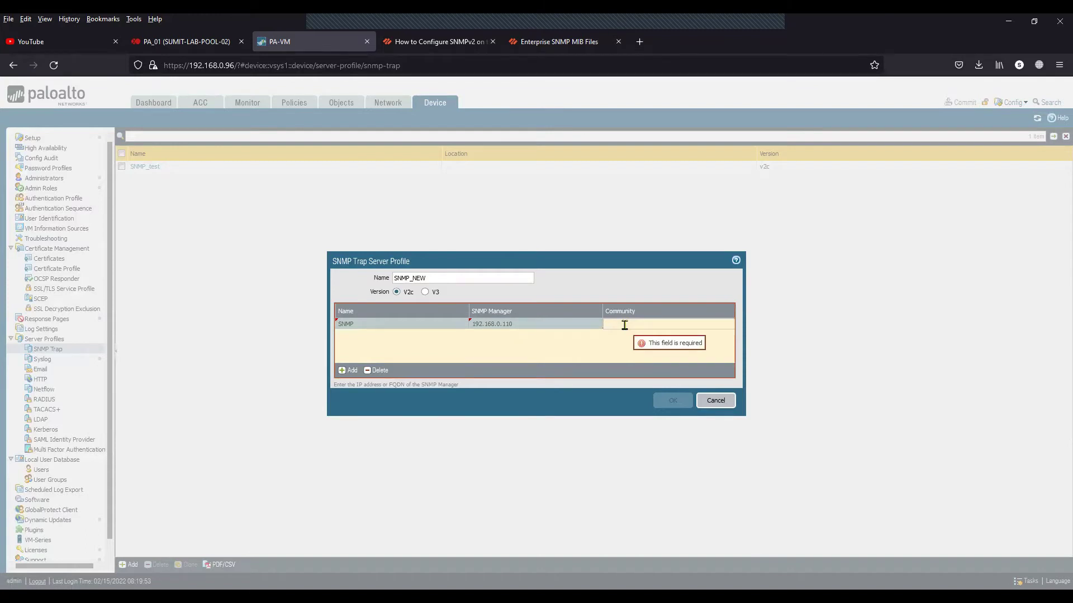
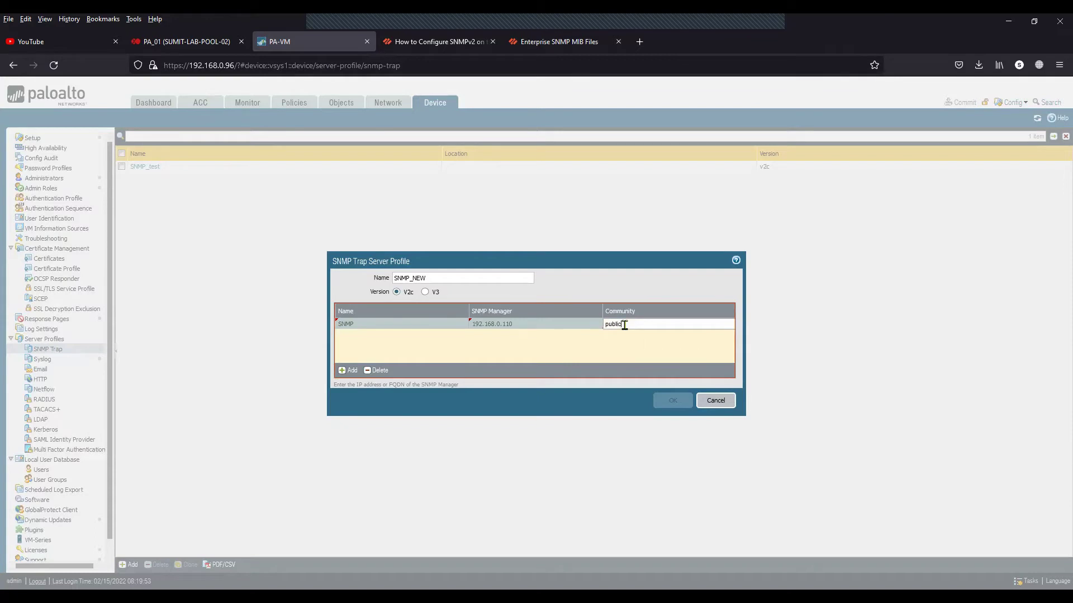
pyautogui.click(538, 354)
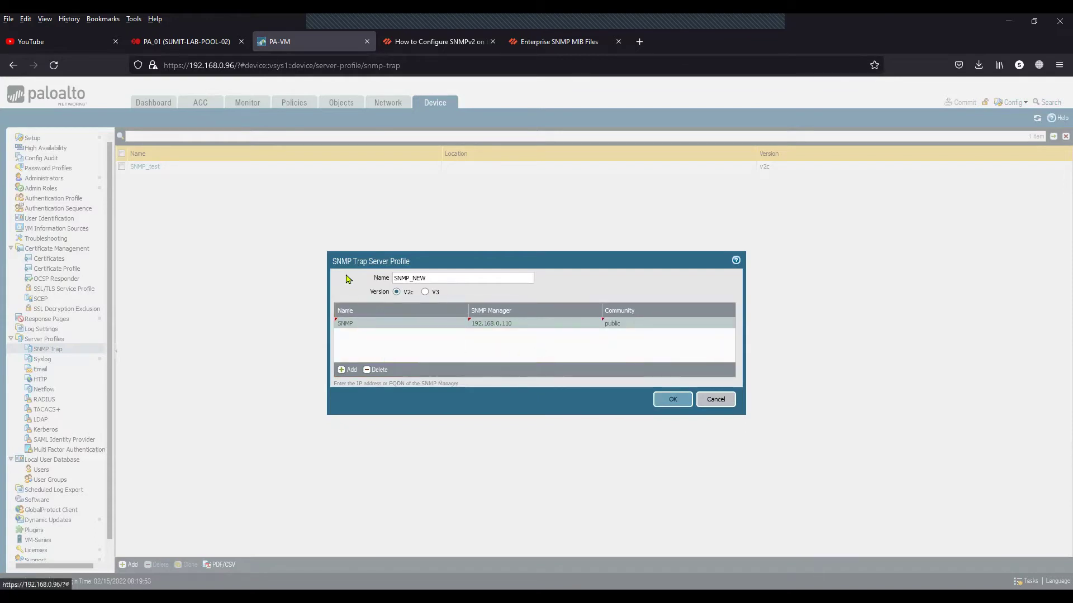
pyautogui.click(670, 400)
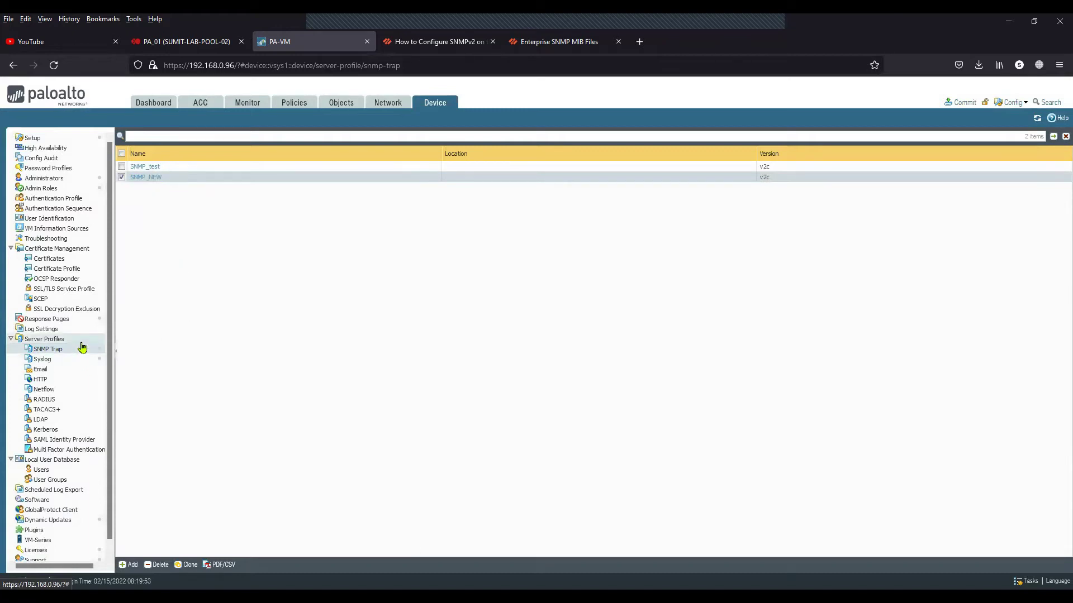
# Collapse Server Profiles and open Log Settings
pyautogui.click(33, 341)
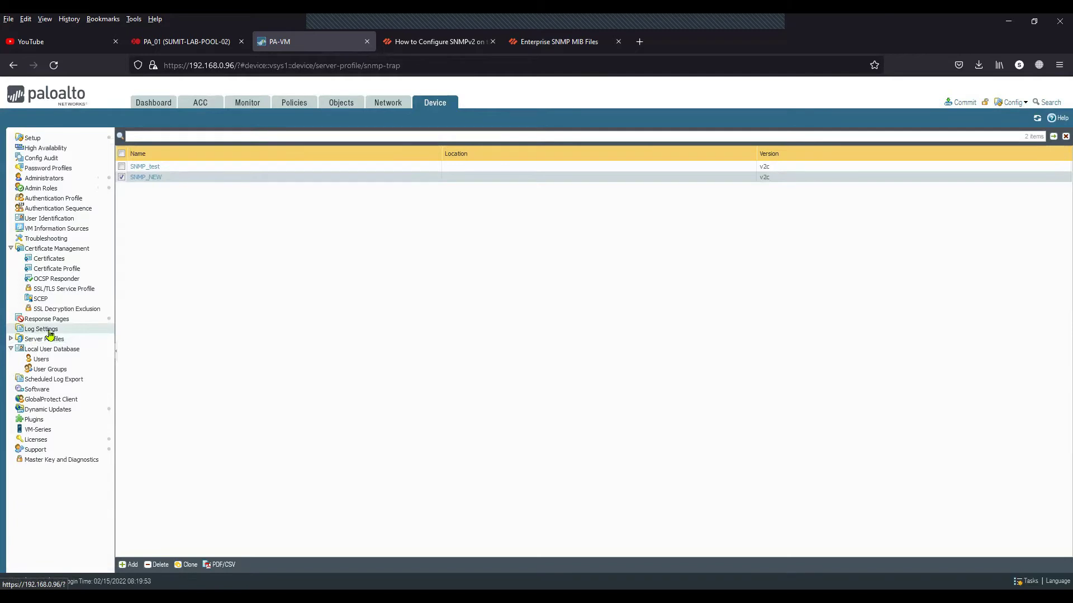
pyautogui.click(49, 335)
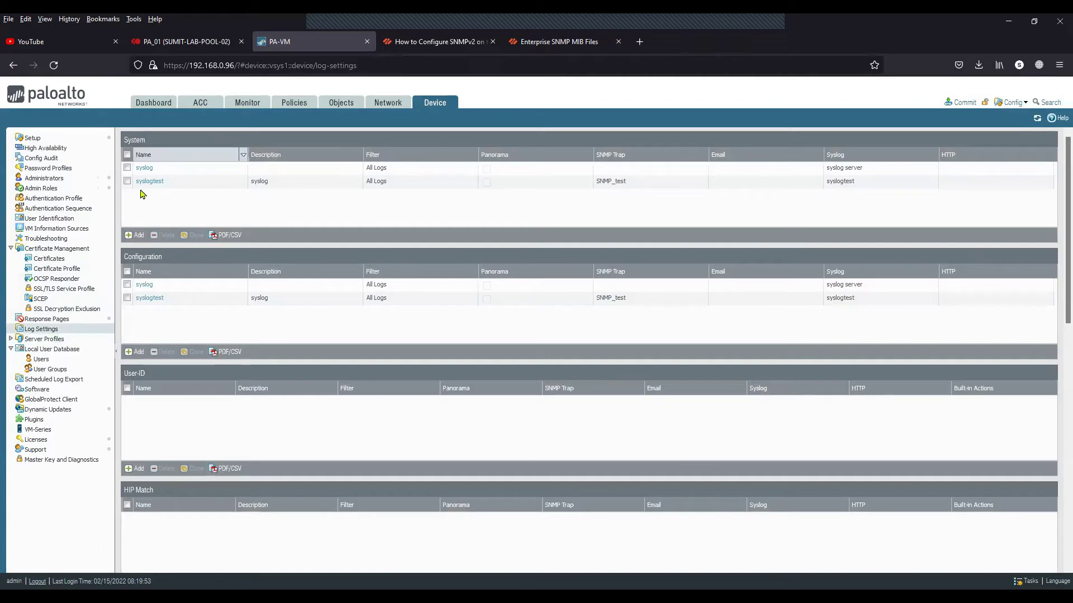
# Start a System log entry named 'system' with the All Logs filter and description 'sy'
pyautogui.click(137, 235)
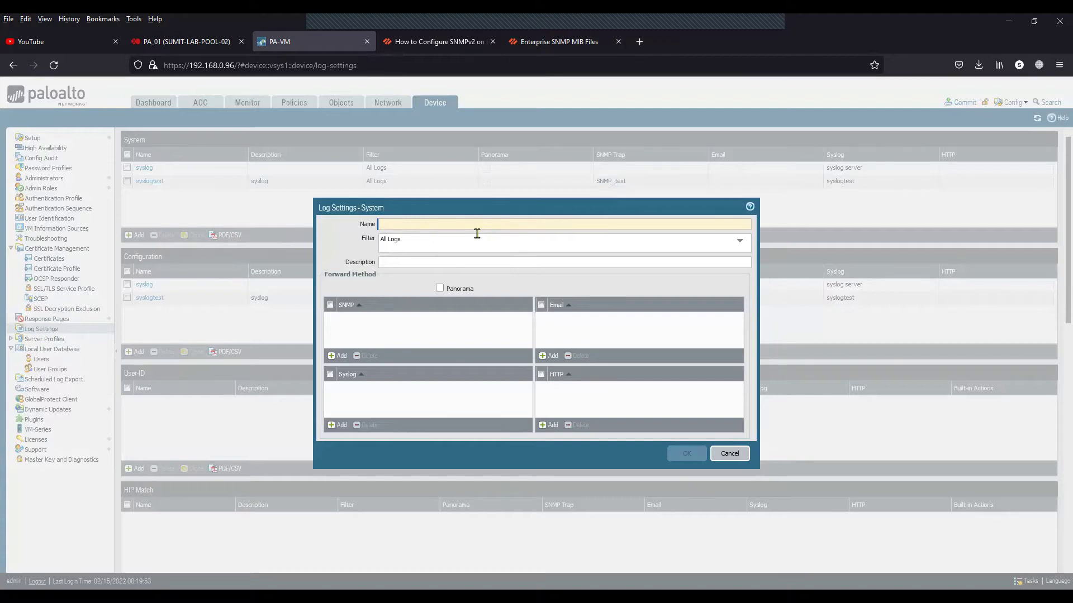
pyautogui.write('system')
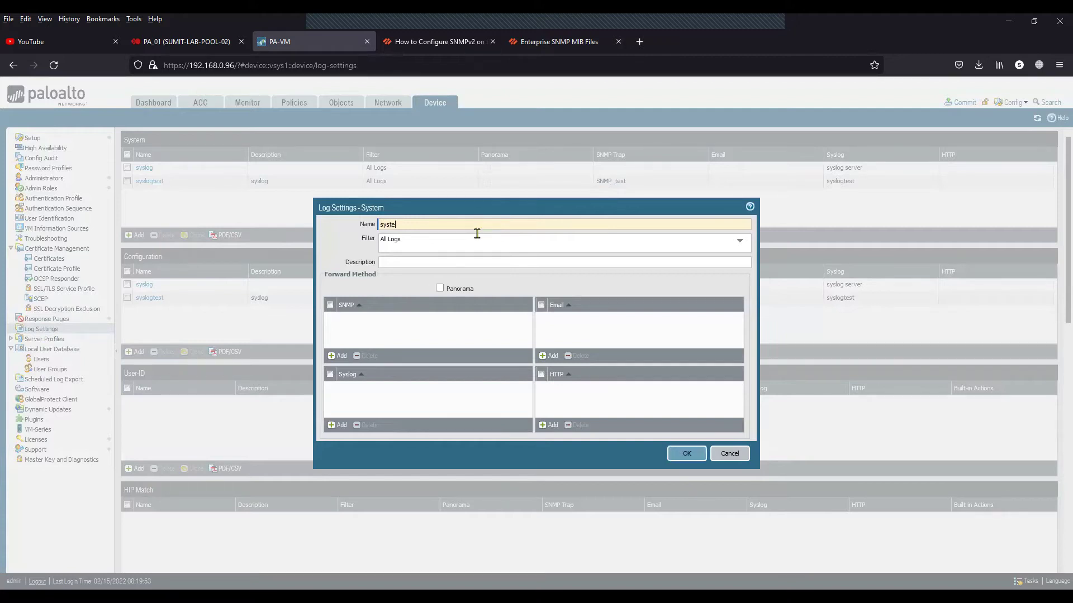
pyautogui.click(741, 241)
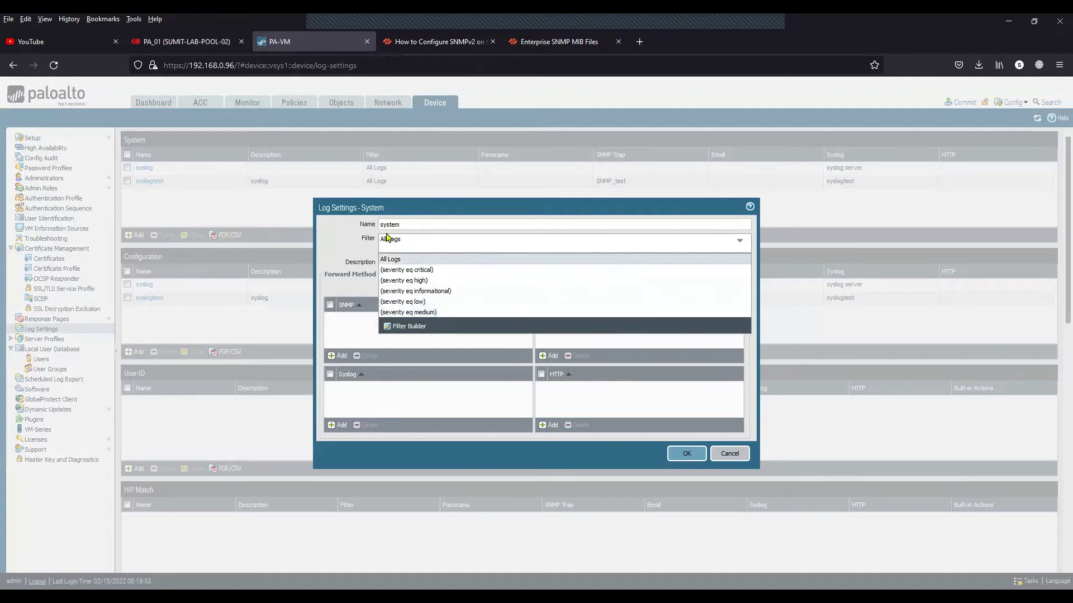
pyautogui.click(394, 259)
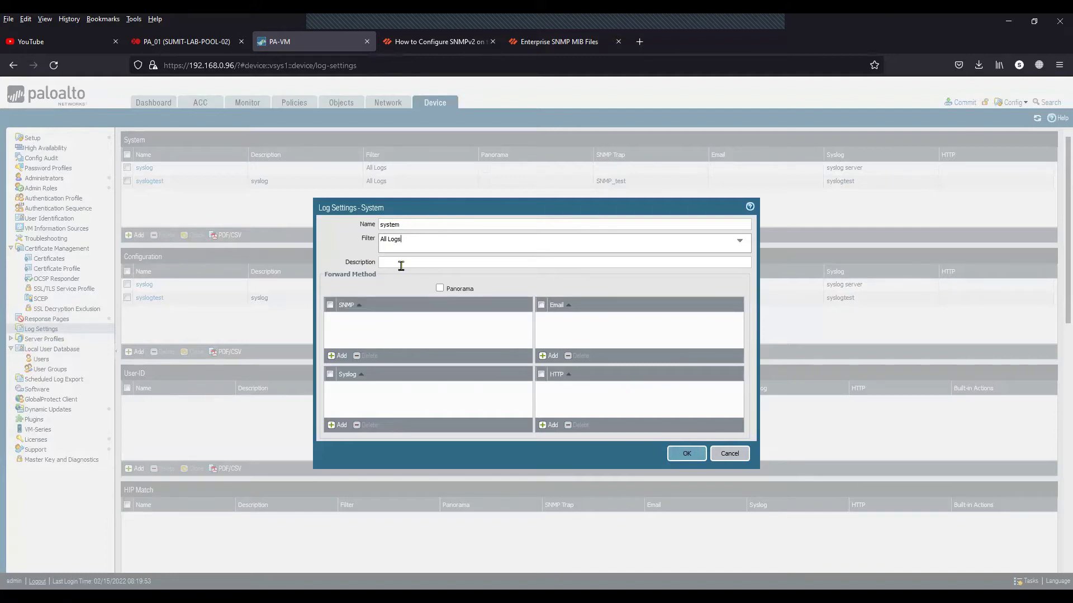
pyautogui.click(680, 264)
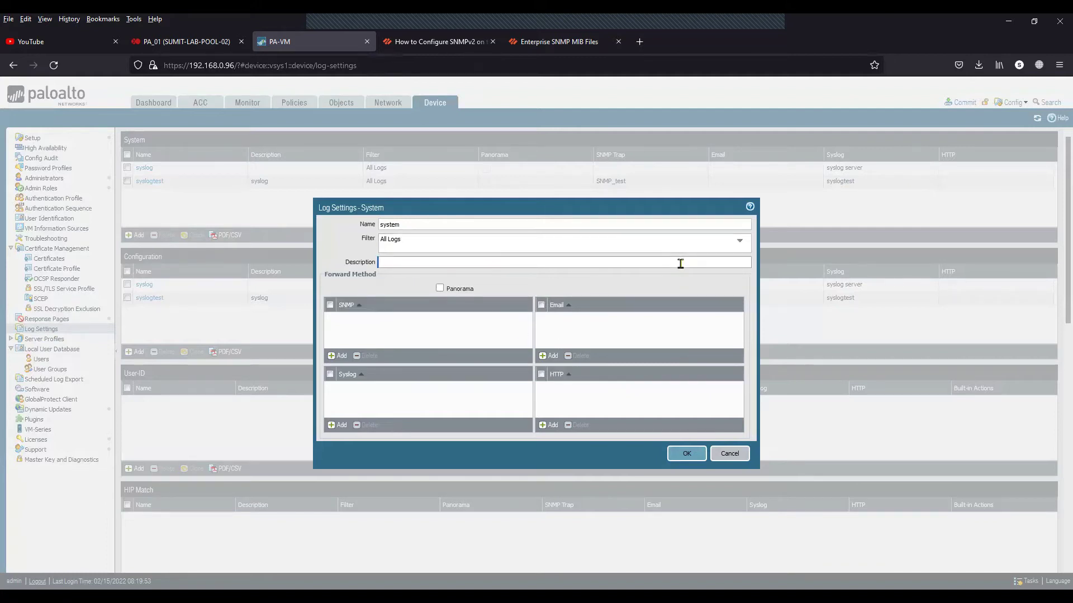
pyautogui.write('system')
# Send its SNMP traps to SNMP_NEW, save the entry, and select the new row
pyautogui.click(337, 354)
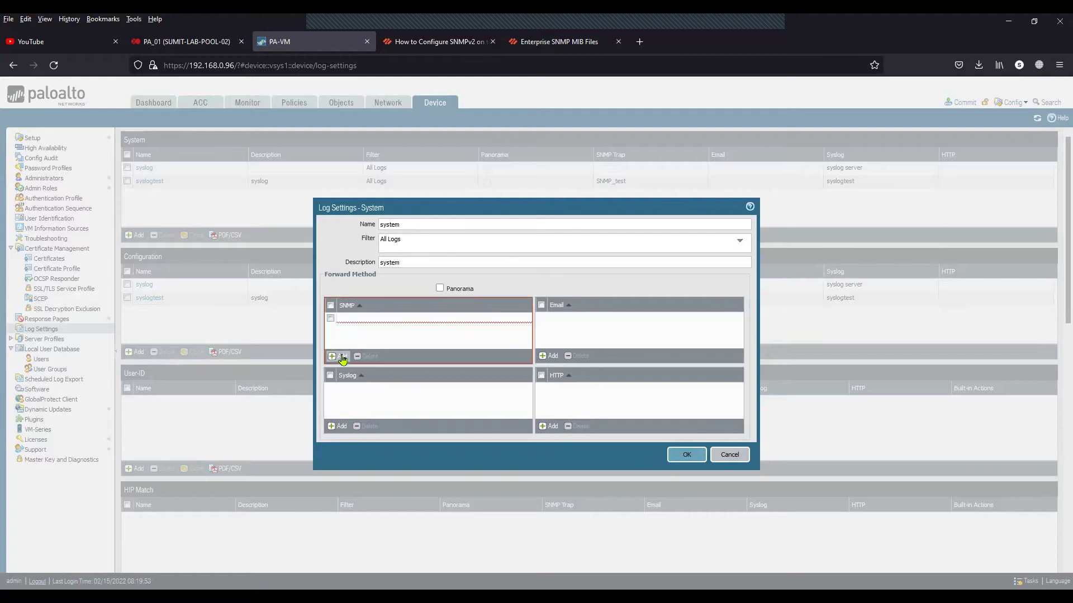
pyautogui.click(386, 333)
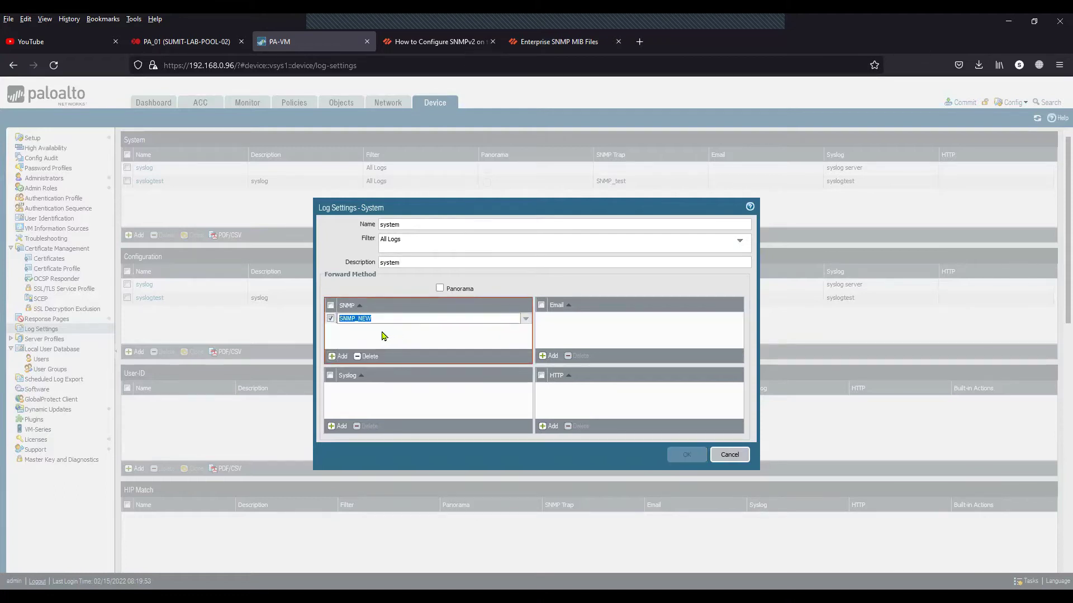
pyautogui.click(414, 335)
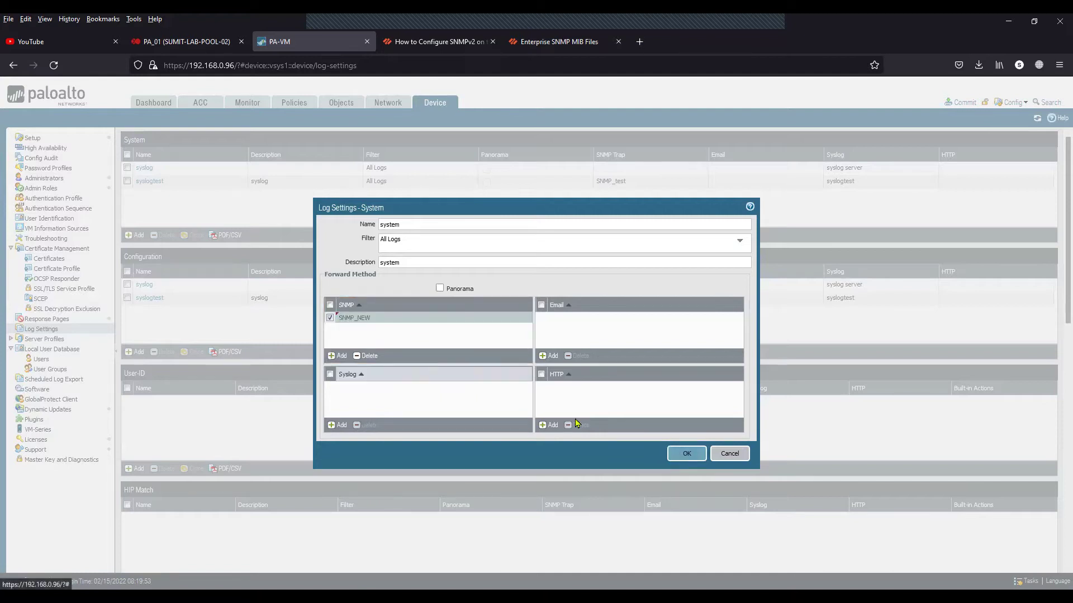
pyautogui.click(690, 454)
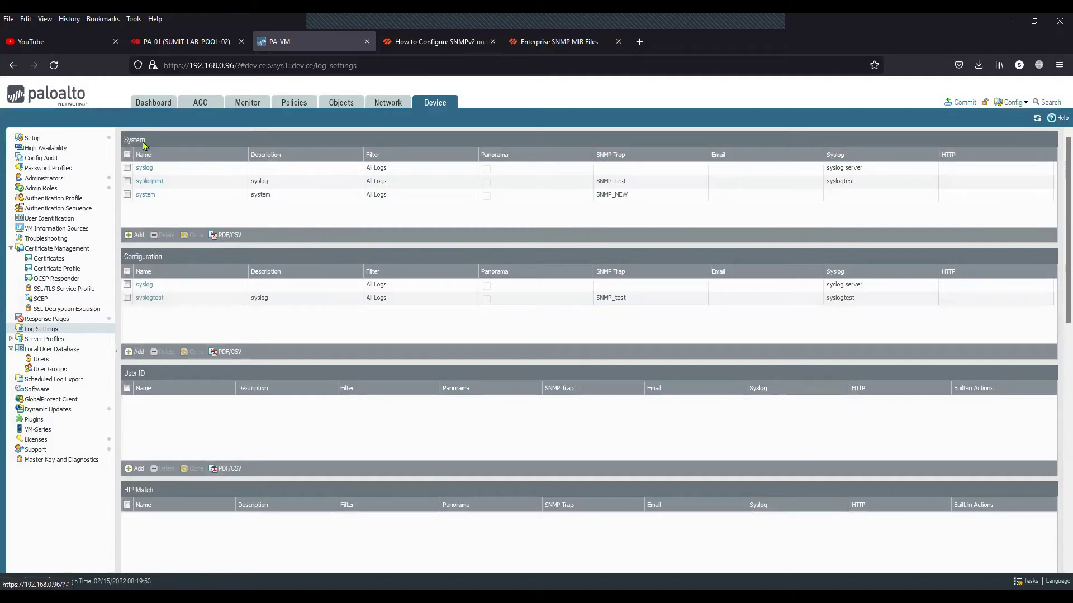
pyautogui.click(630, 198)
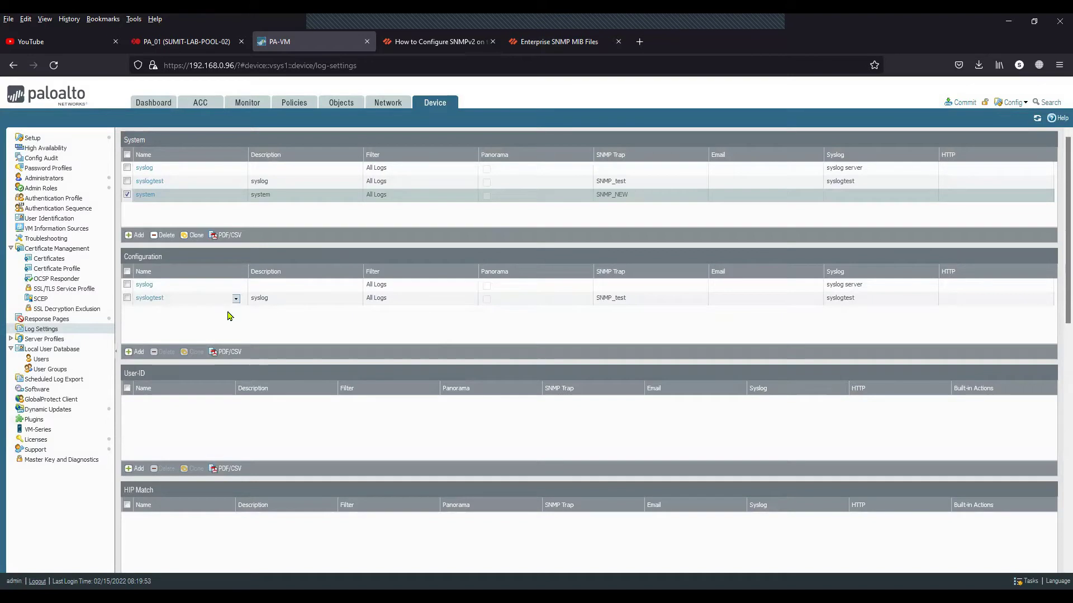
# Create a Configuration log entry 'config' with All Logs, sending SNMP traps to SNMP_NEW
pyautogui.click(137, 352)
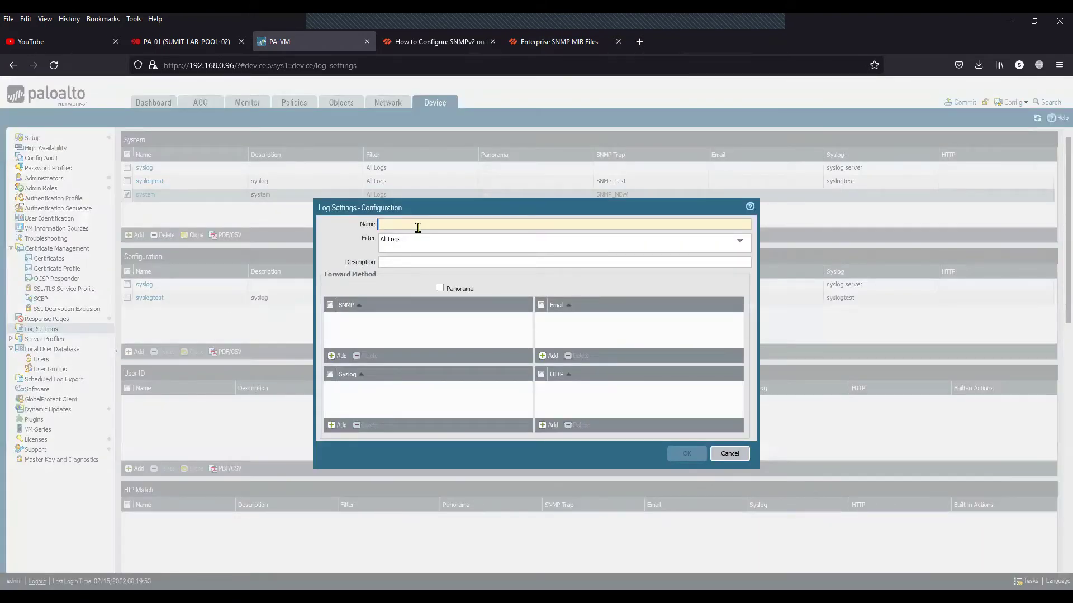
pyautogui.write('config')
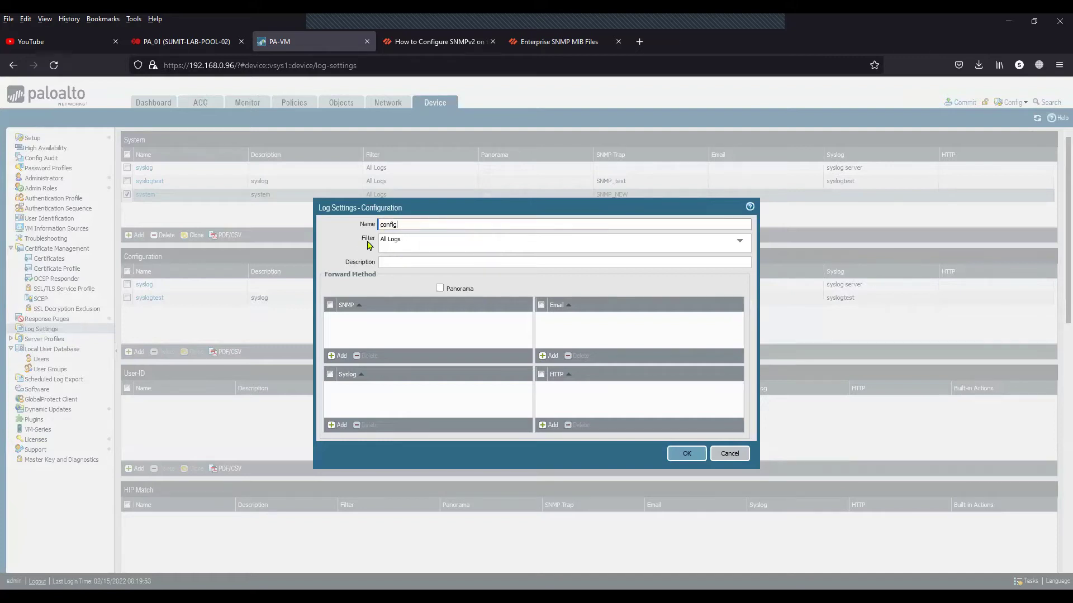
pyautogui.click(557, 264)
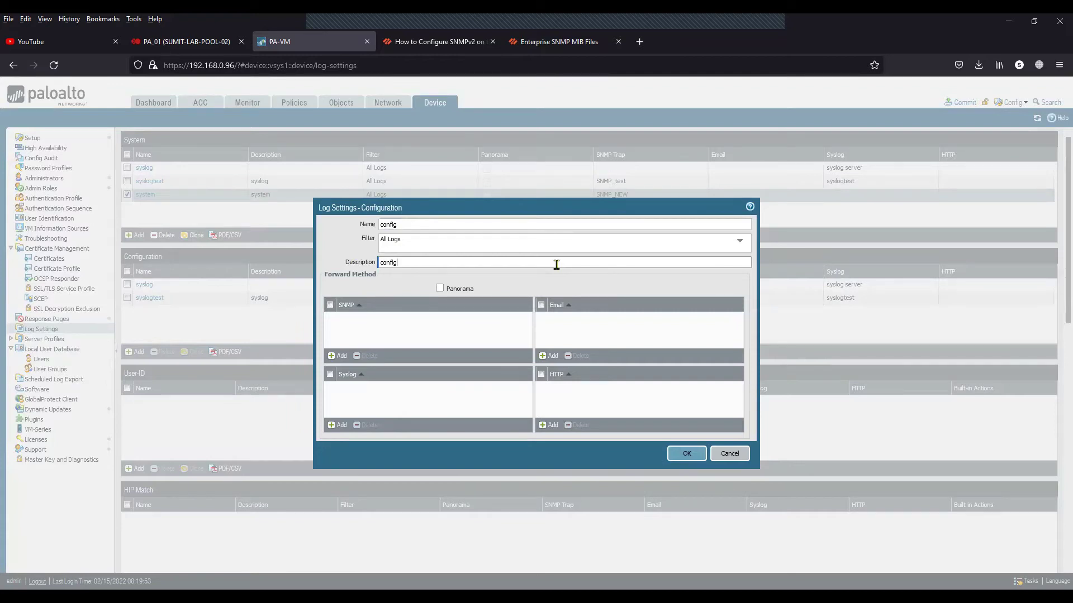
pyautogui.click(333, 357)
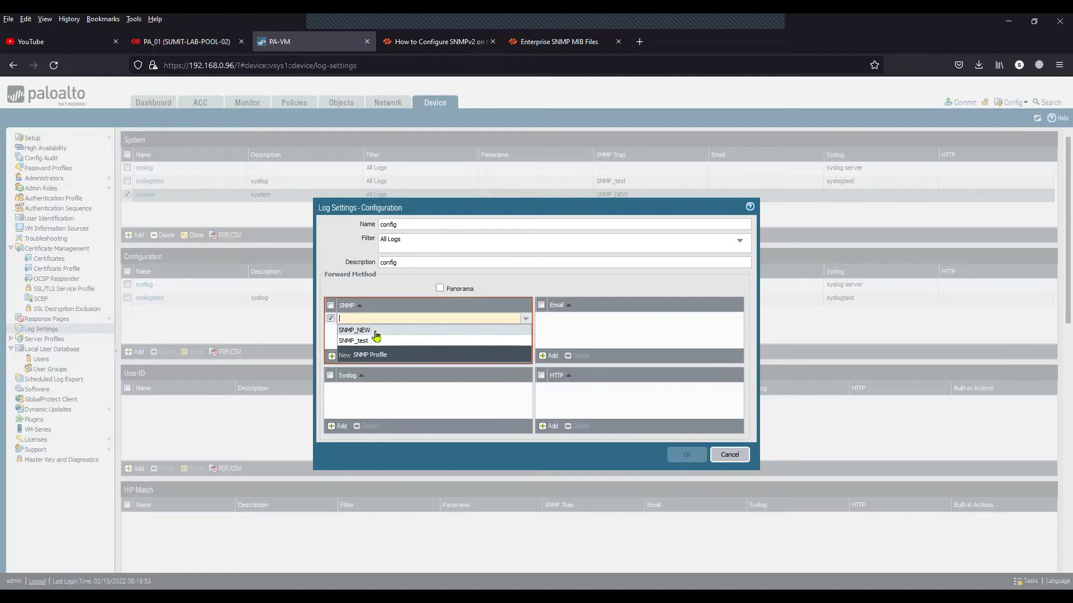
pyautogui.click(374, 331)
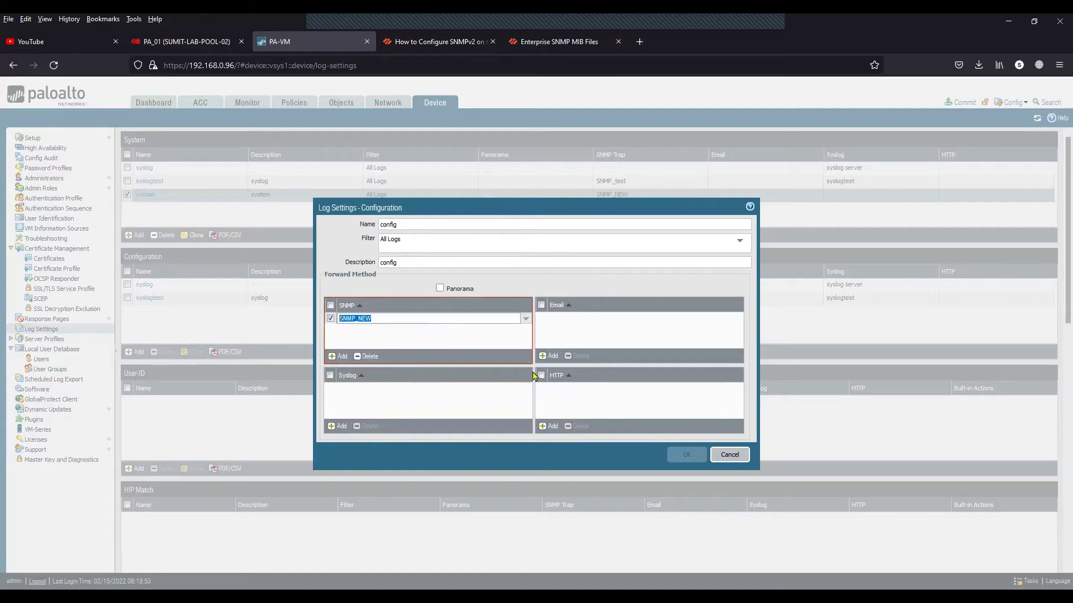
pyautogui.click(460, 338)
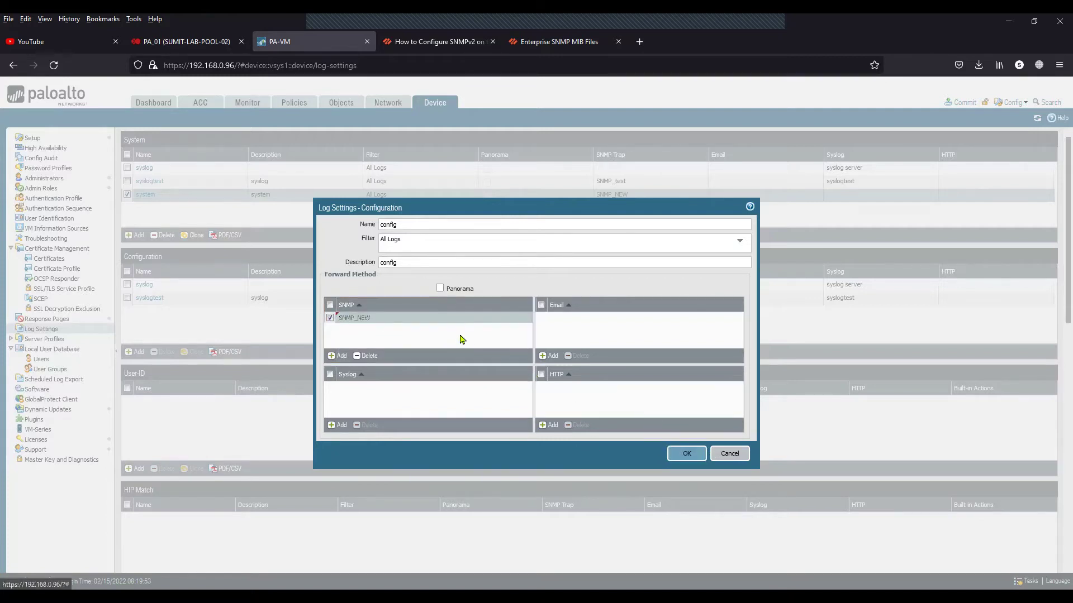
pyautogui.click(683, 454)
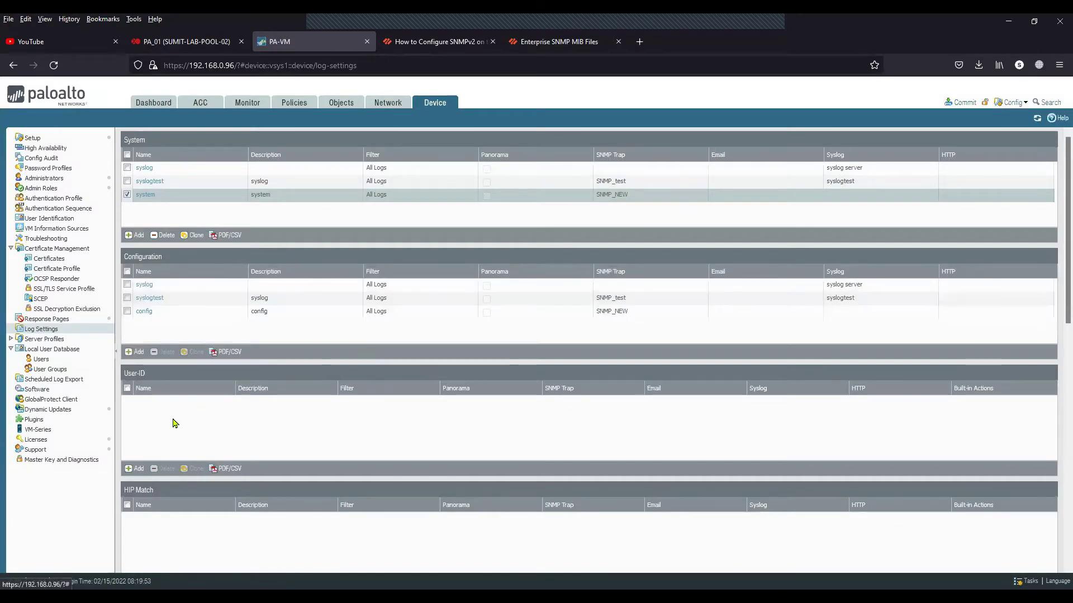
pyautogui.scroll(-6, 175, 424)
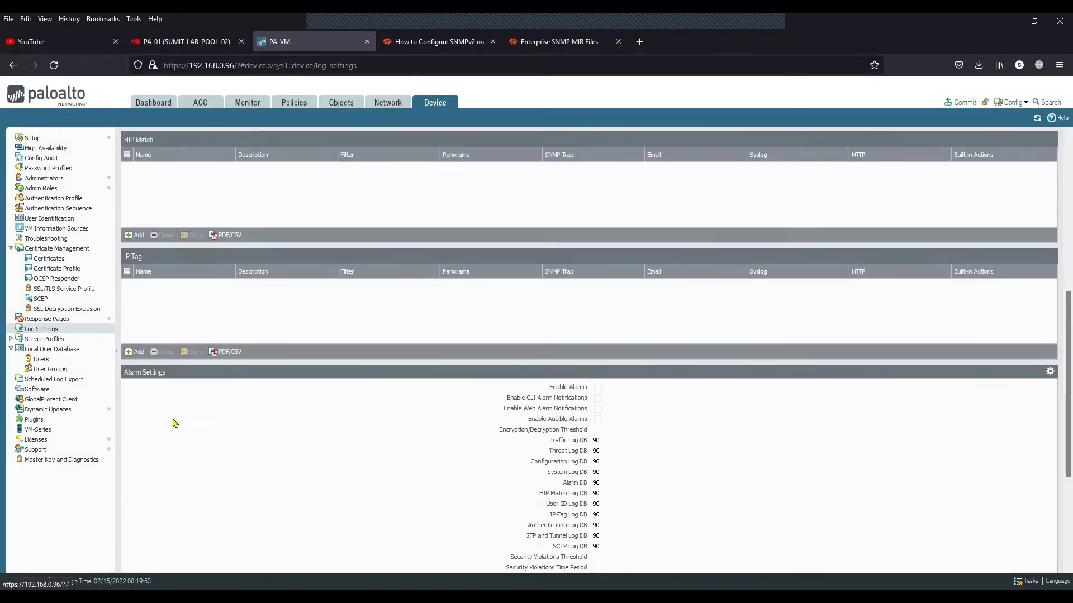
pyautogui.scroll(-5, 174, 423)
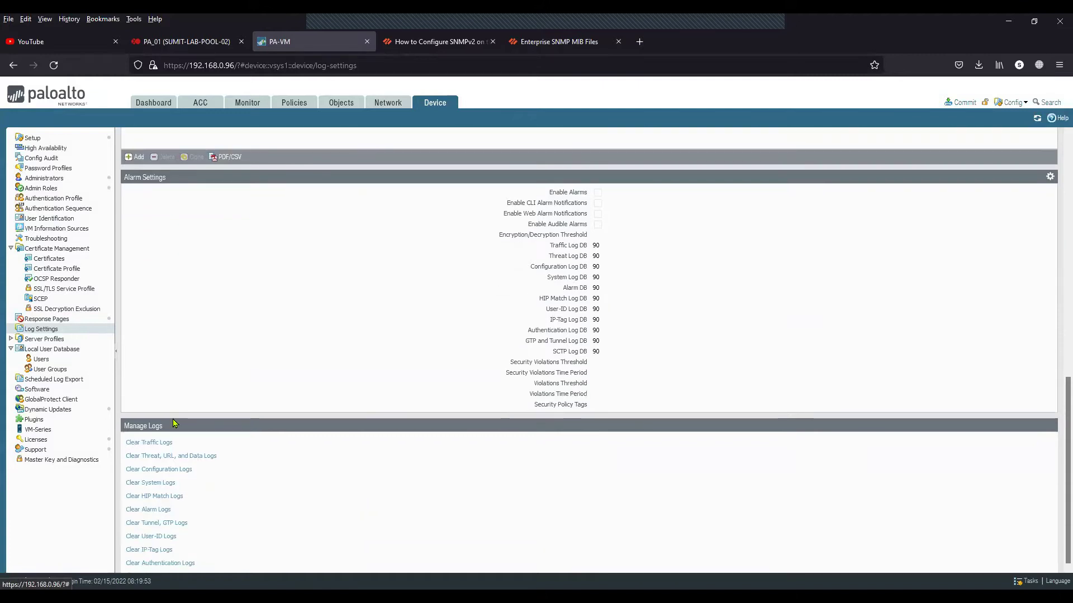
pyautogui.scroll(10, 175, 424)
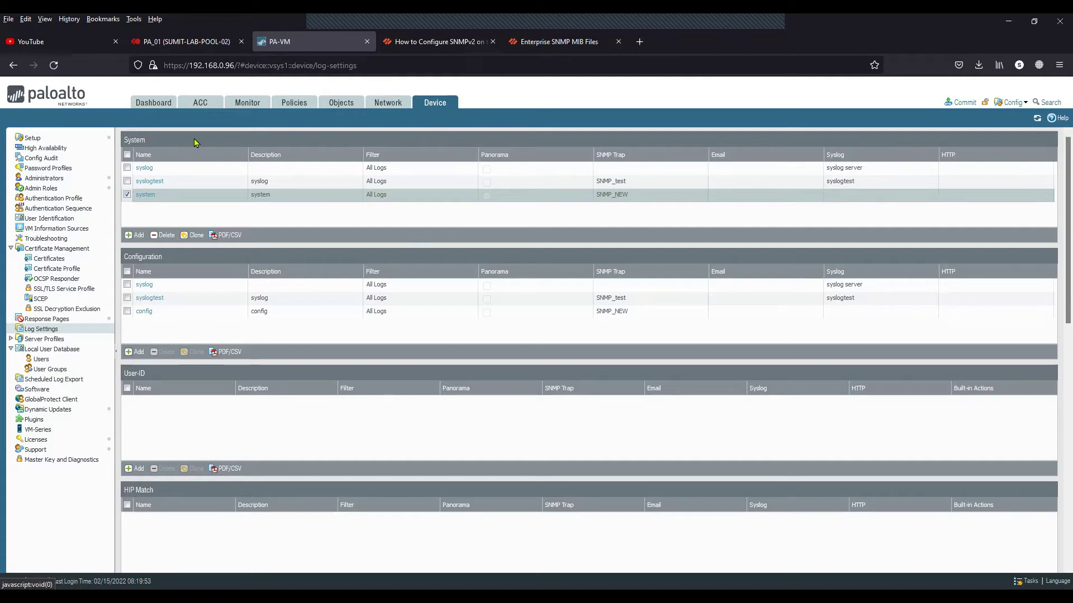
# Keep SNMP ticked on the Device Setup management interface and confirm the settings
pyautogui.click(33, 138)
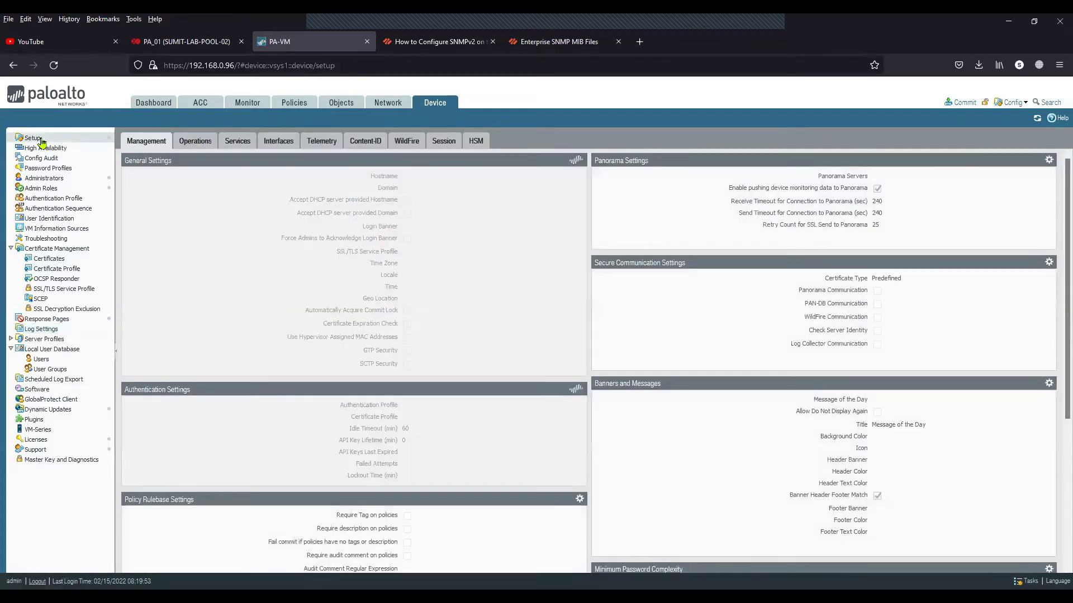
pyautogui.click(292, 143)
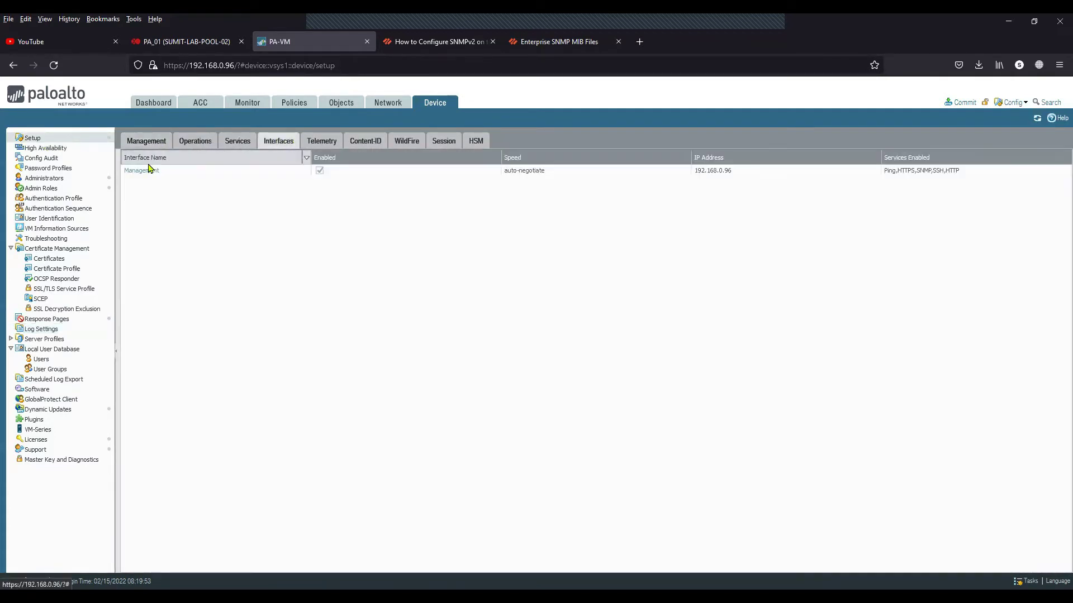
pyautogui.click(140, 171)
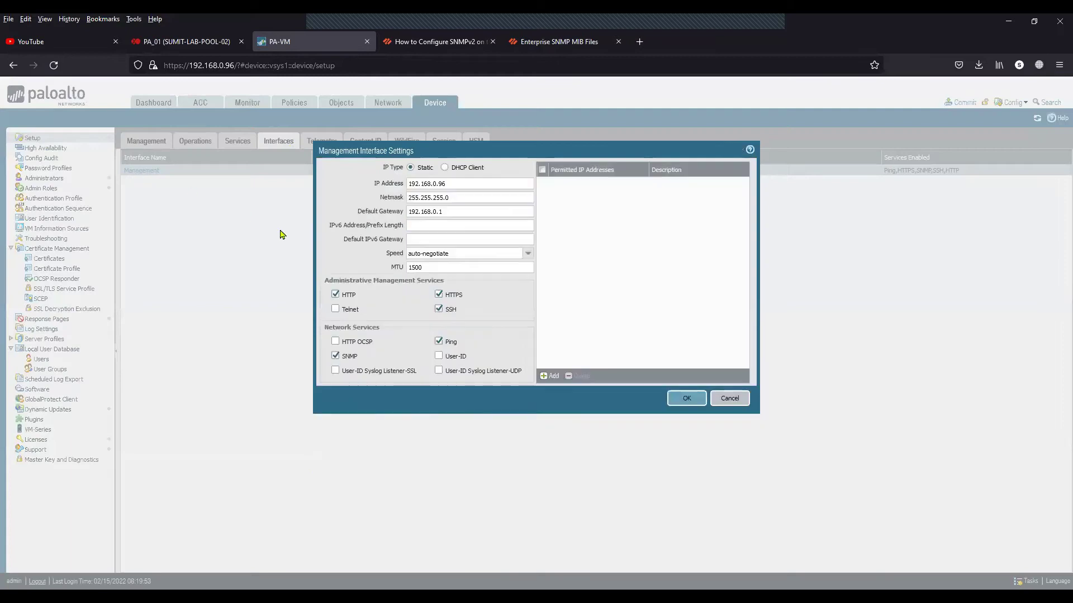
pyautogui.click(336, 358)
pyautogui.click(336, 358)
pyautogui.click(692, 398)
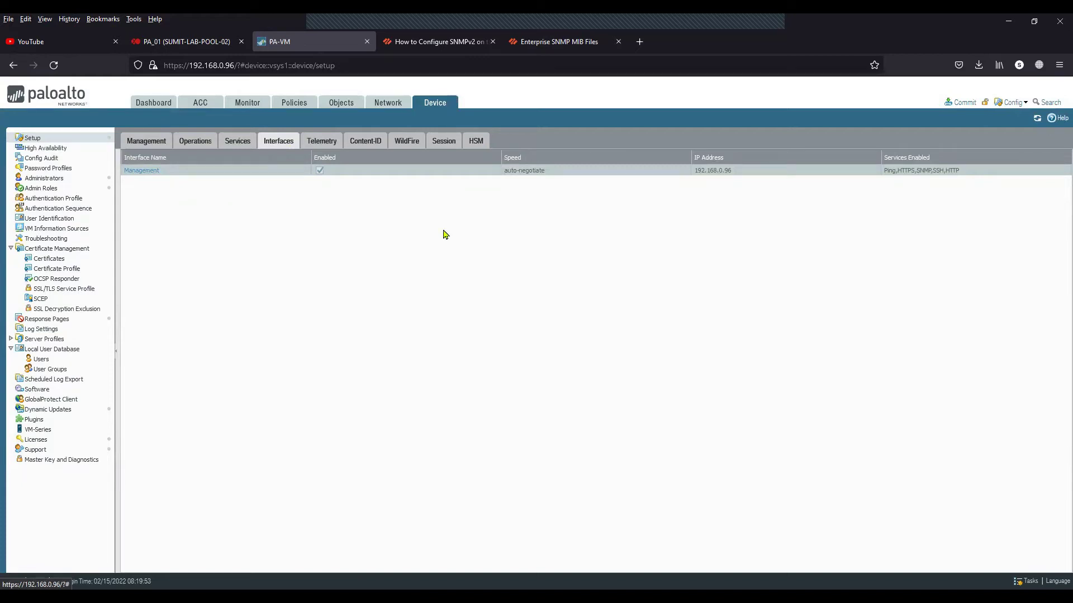
pyautogui.click(148, 141)
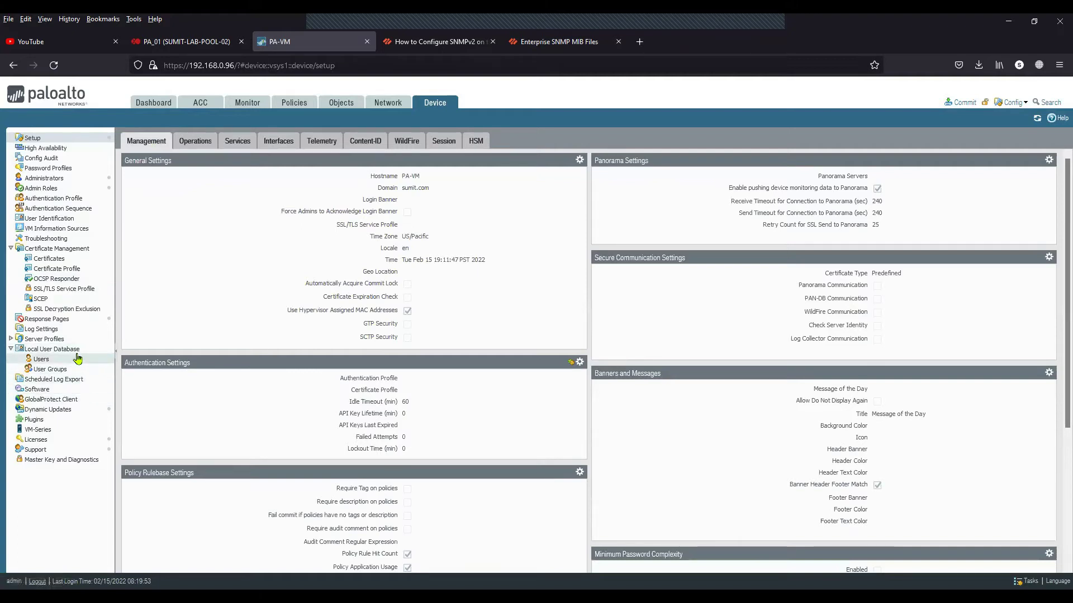
# Commit the configuration, close the commit status, then switch to the Enterprise SNMP MIB Files tab
pyautogui.click(960, 102)
pyautogui.click(625, 463)
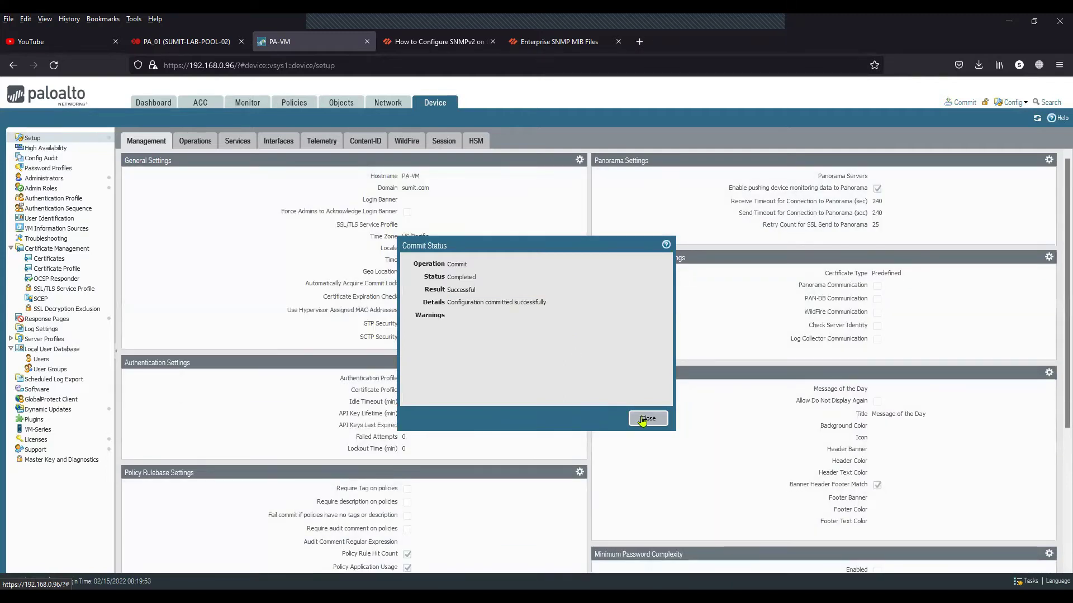
pyautogui.click(646, 419)
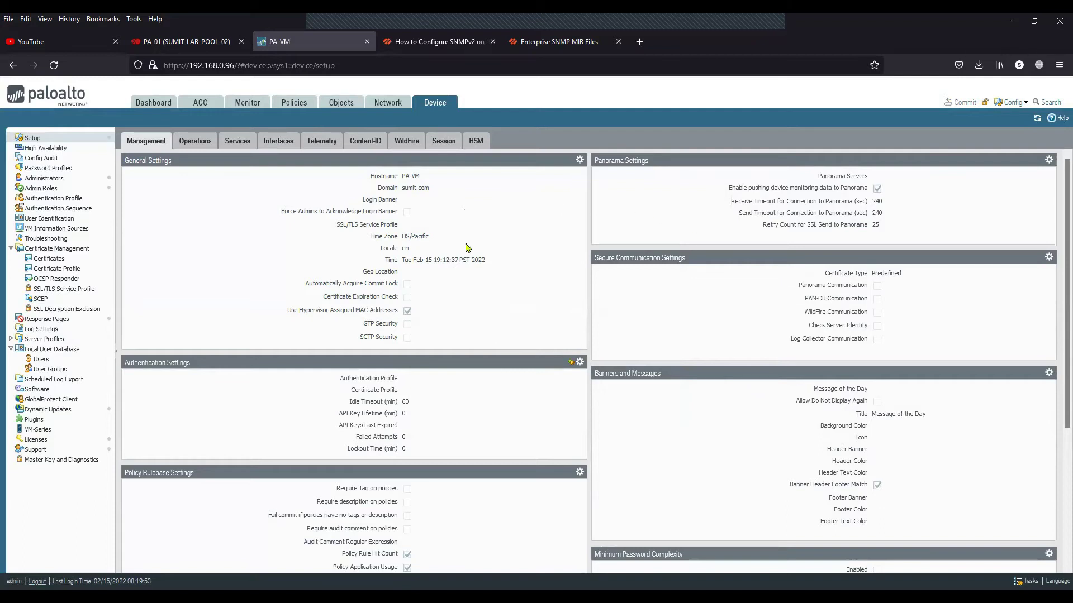
pyautogui.click(548, 50)
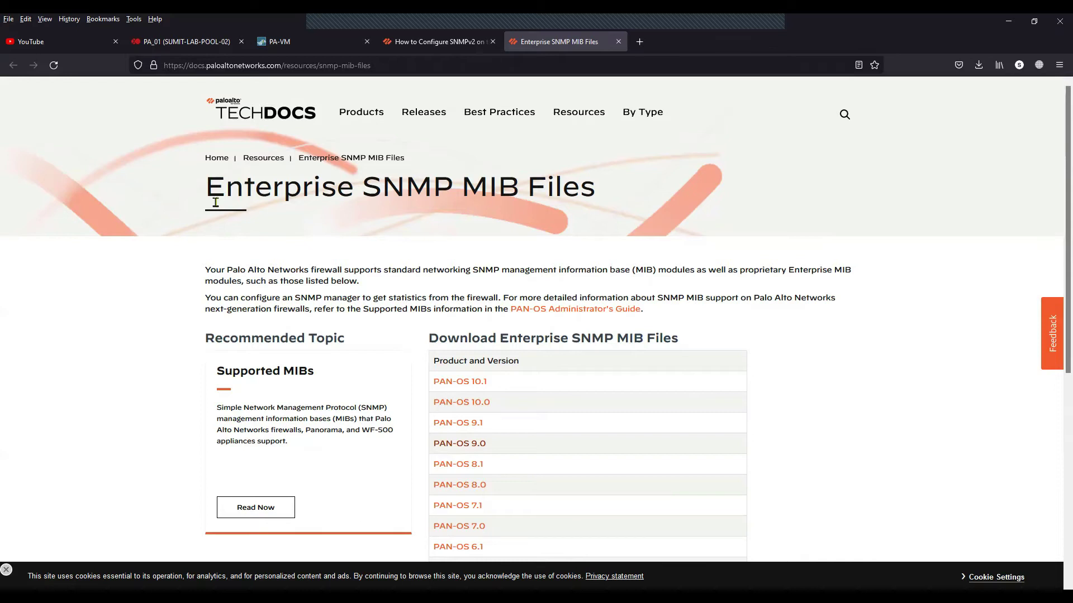
pyautogui.click(400, 68)
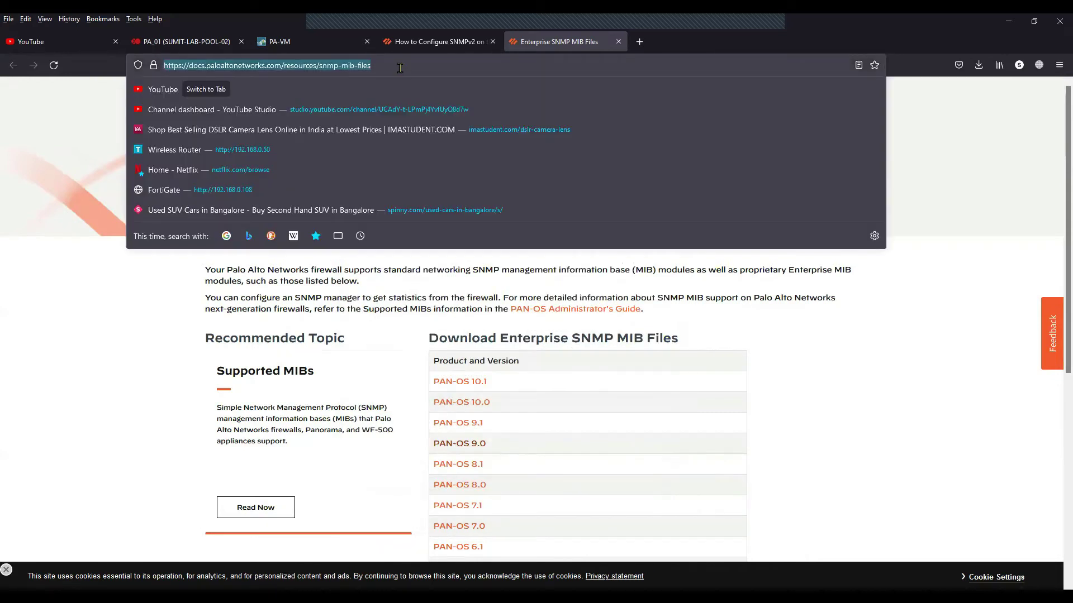
pyautogui.click(121, 373)
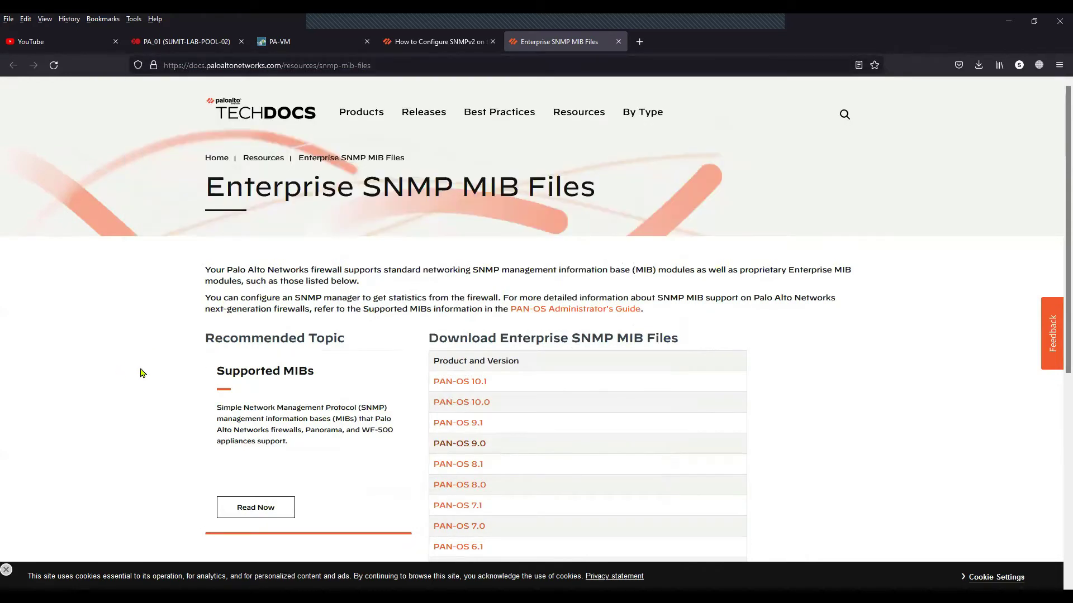
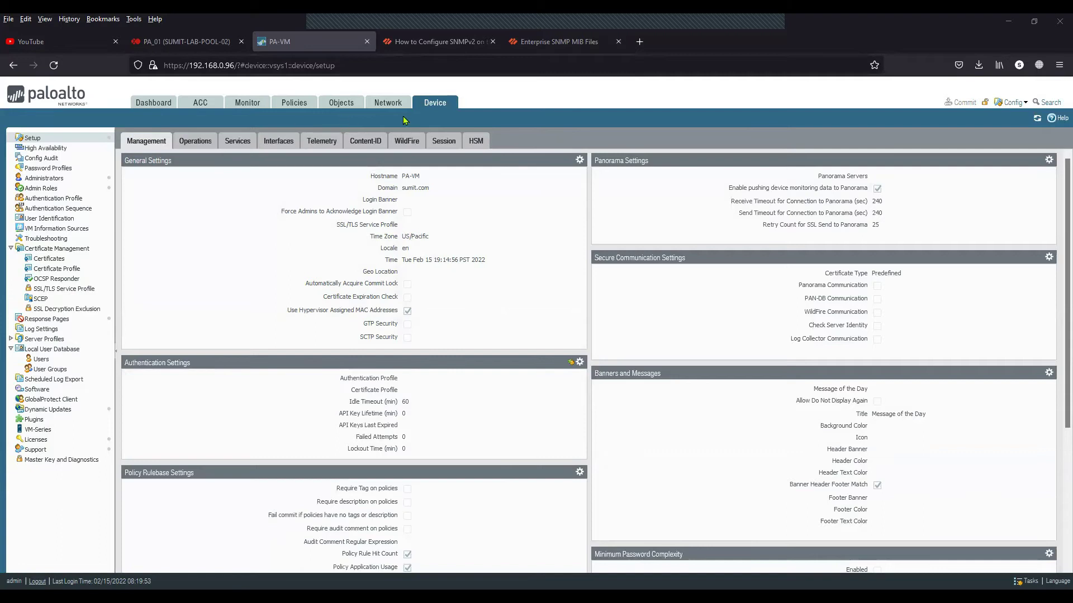
# Reload Device setup and open SNMP Setup from the Operations tab's Miscellaneous section
pyautogui.click(441, 104)
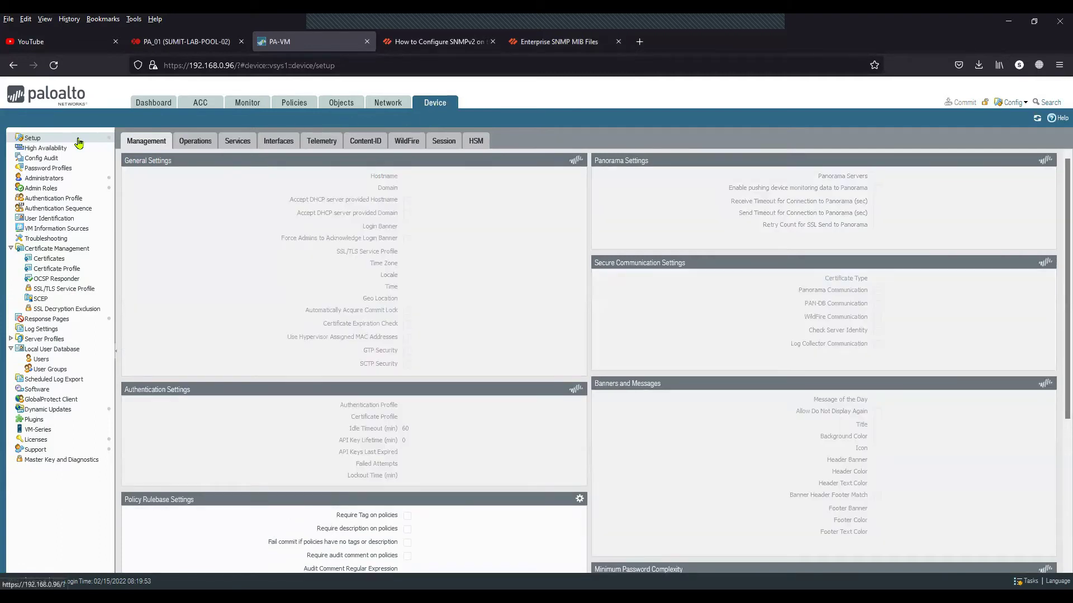
pyautogui.click(190, 144)
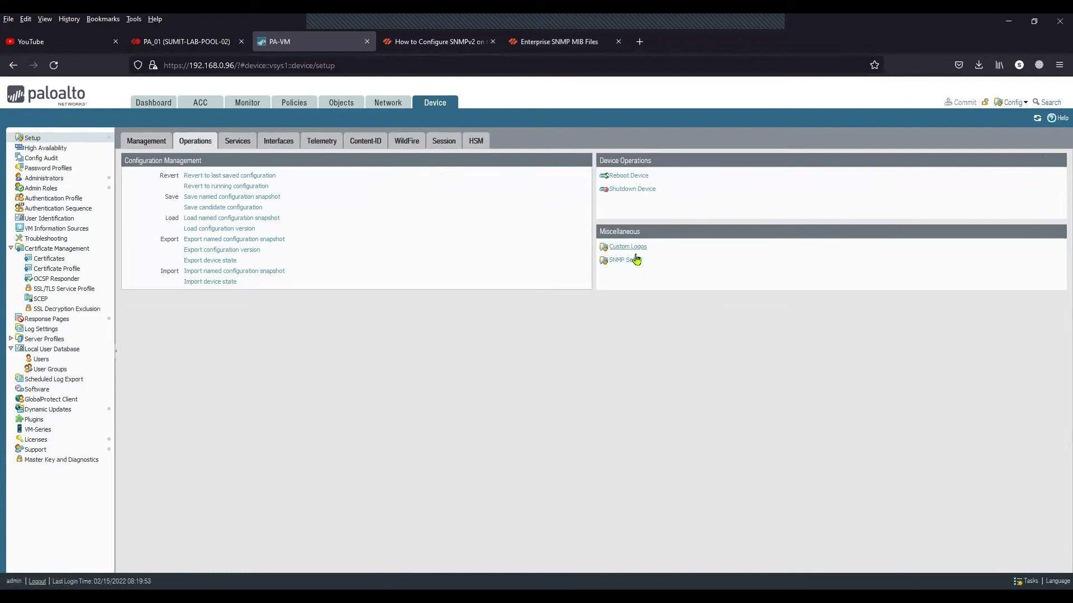
pyautogui.click(626, 261)
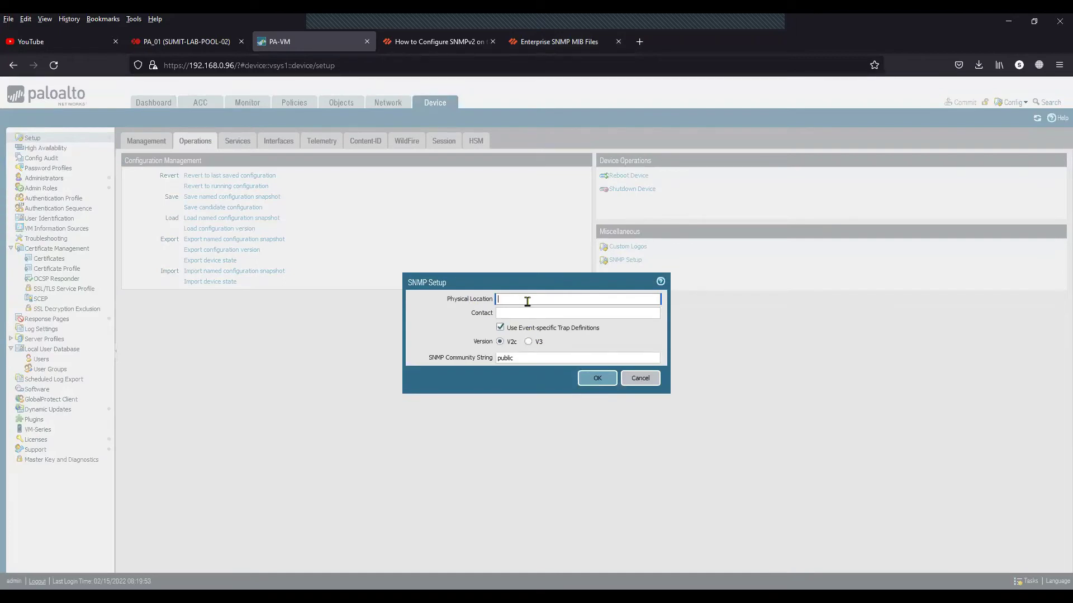
pyautogui.write('TX')
pyautogui.click(523, 314)
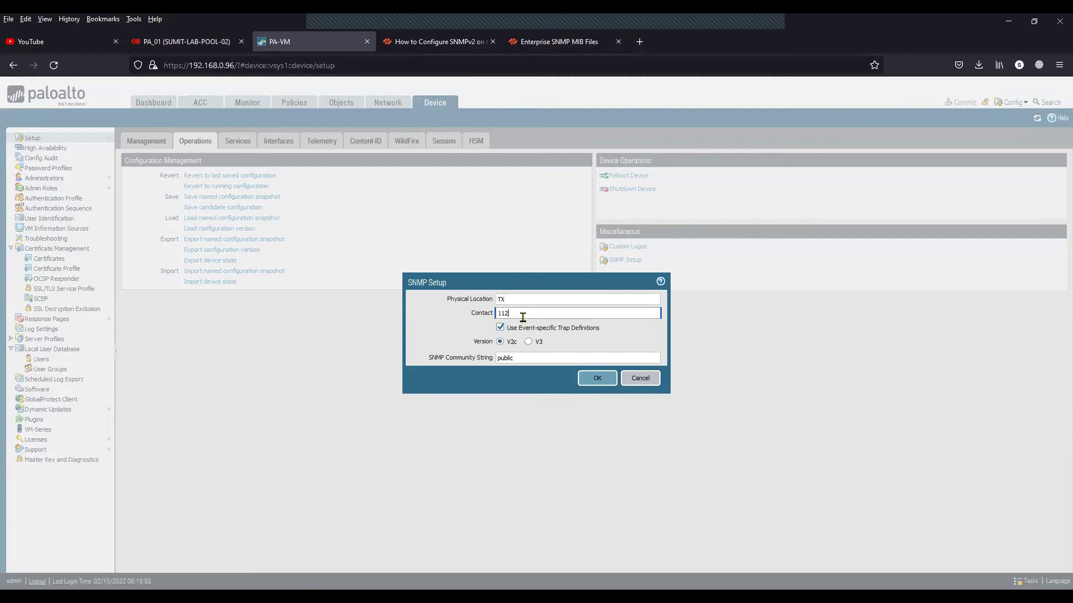
pyautogui.press('BackSpace')
pyautogui.press('BackSpace')
pyautogui.press('BackSpace')
pyautogui.press('BackSpace')
pyautogui.press('BackSpace')
pyautogui.press('BackSpace')
pyautogui.moveTo(519, 360); pyautogui.dragTo(487, 360)
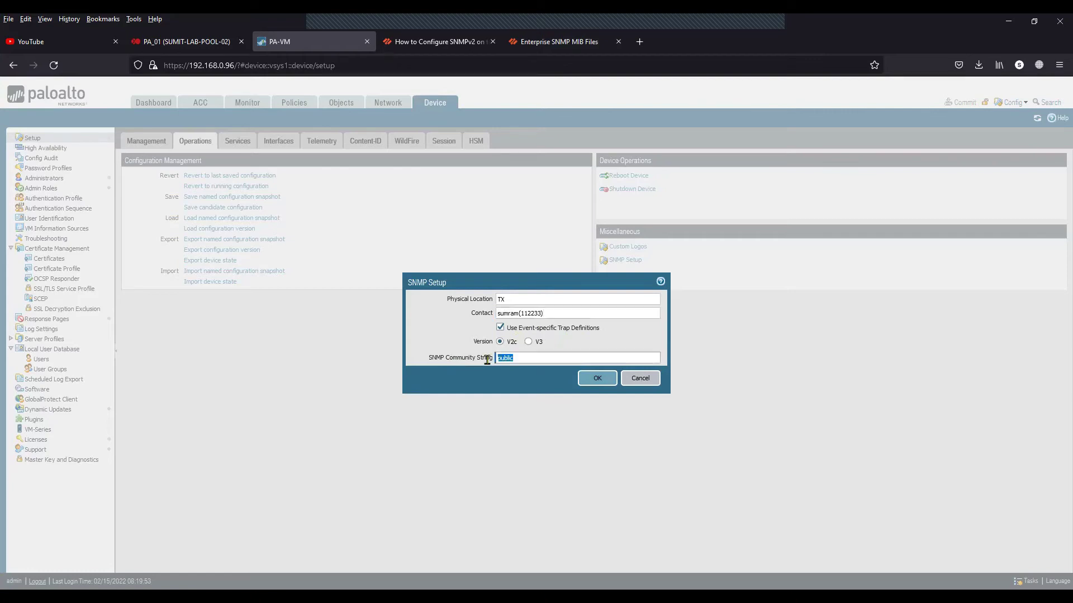
pyautogui.click(601, 383)
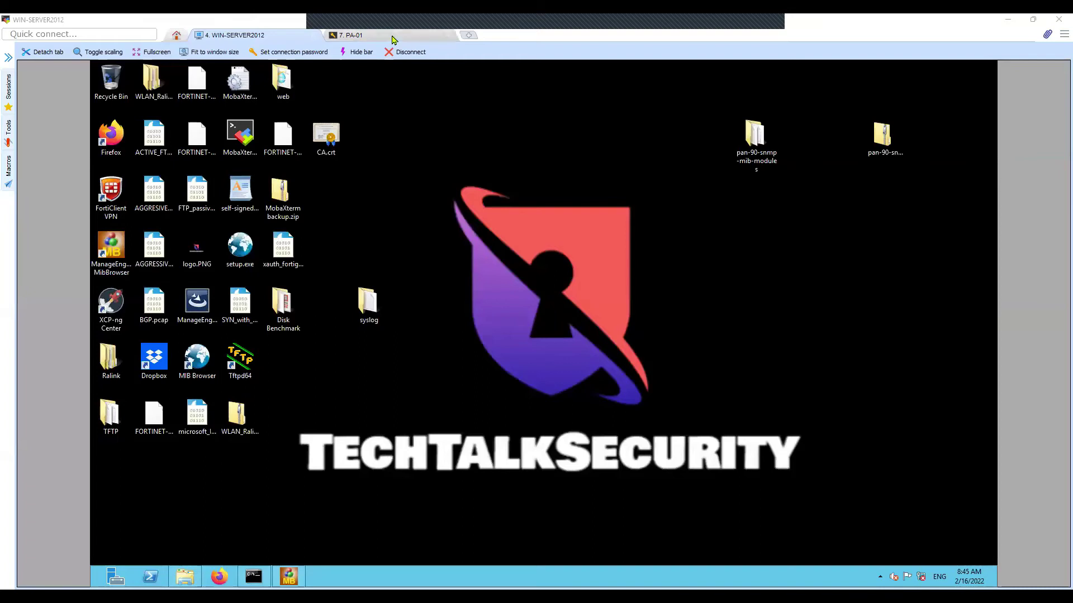
pyautogui.click(393, 37)
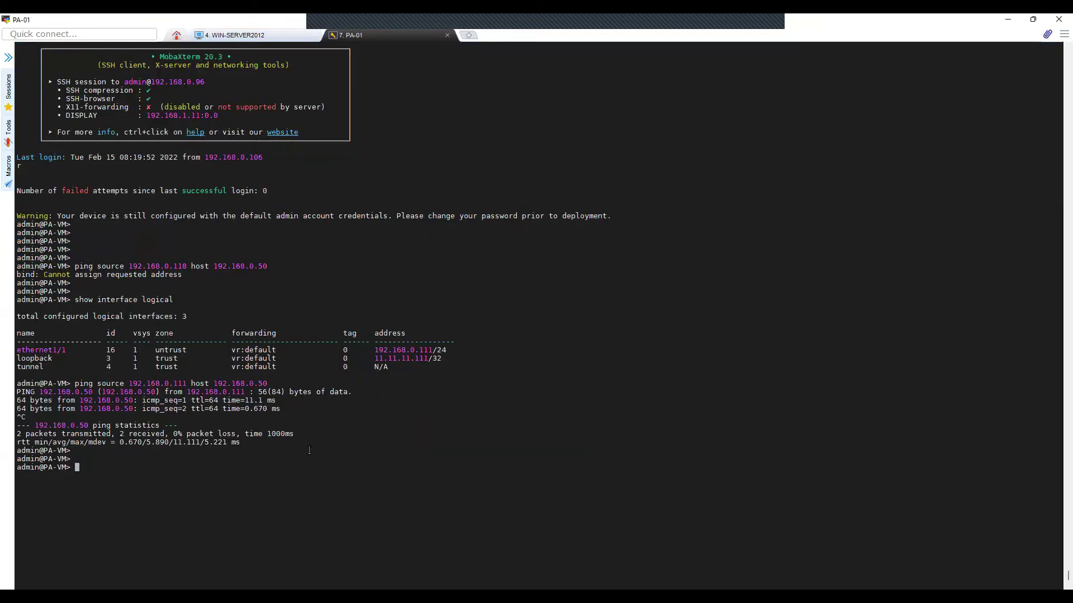
pyautogui.press('Return')
pyautogui.press('Return')
pyautogui.press('Return')
pyautogui.press('Return')
pyautogui.press('Return')
pyautogui.press('Return')
pyautogui.press('Return')
pyautogui.press('Return')
pyautogui.press('Return')
pyautogui.press('Return')
pyautogui.press('Return')
pyautogui.press('Return')
pyautogui.press('Return')
pyautogui.press('Return')
pyautogui.press('Return')
pyautogui.press('Return')
pyautogui.press('Return')
pyautogui.press('Return')
pyautogui.press('Return')
pyautogui.press('Return')
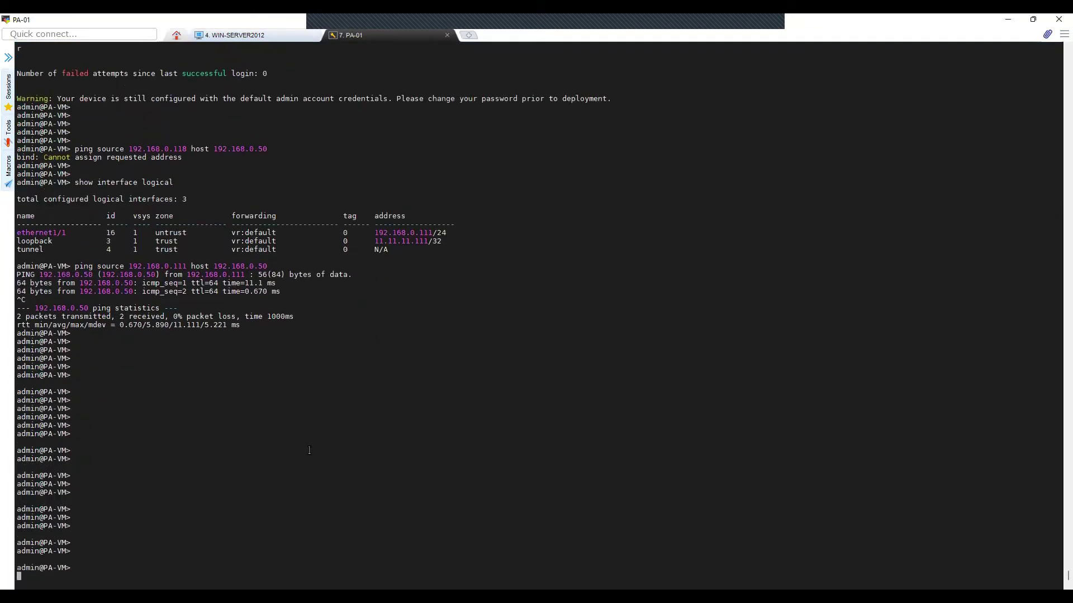
pyautogui.press('Return')
pyautogui.press('Return')
pyautogui.press('Return')
pyautogui.press('Return')
pyautogui.press('Return')
pyautogui.press('Return')
pyautogui.press('Return')
pyautogui.press('Return')
pyautogui.press('Return')
pyautogui.press('Return')
pyautogui.press('Return')
pyautogui.press('Return')
pyautogui.press('Return')
pyautogui.press('Return')
pyautogui.press('Return')
pyautogui.press('Return')
pyautogui.press('Return')
pyautogui.press('Return')
pyautogui.press('Return')
pyautogui.press('Return')
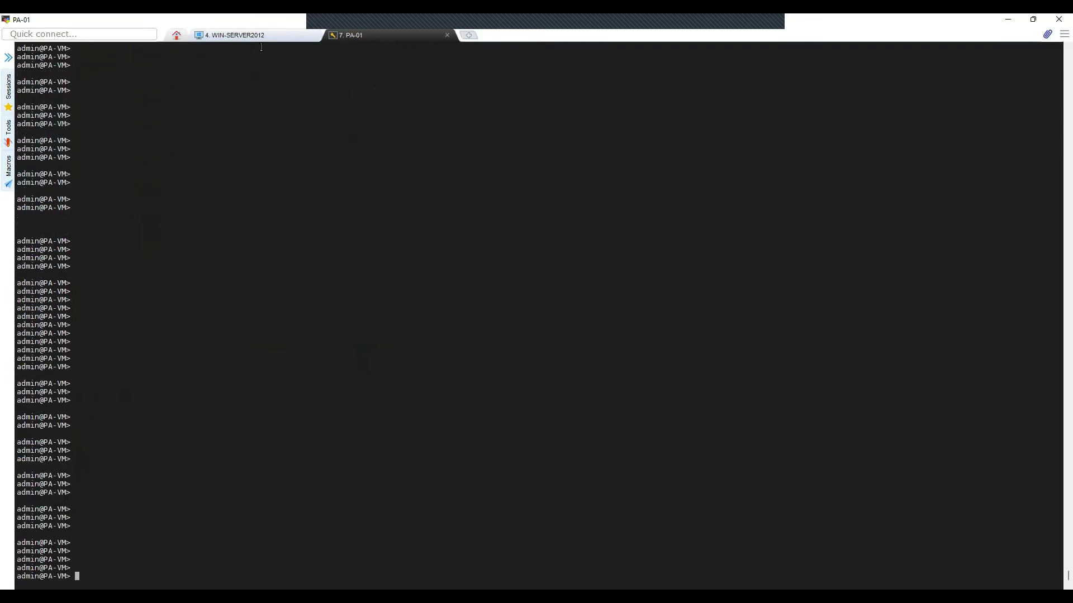
pyautogui.click(264, 36)
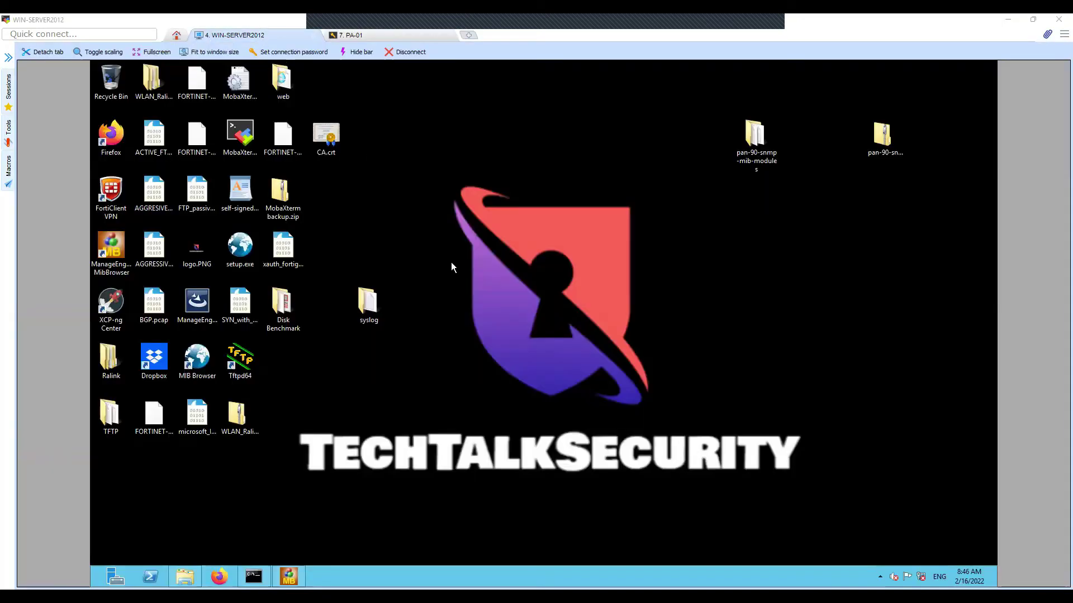
# Check the contents of the pan-90-snmp-mib-modules desktop folder, then close it
pyautogui.click(279, 569)
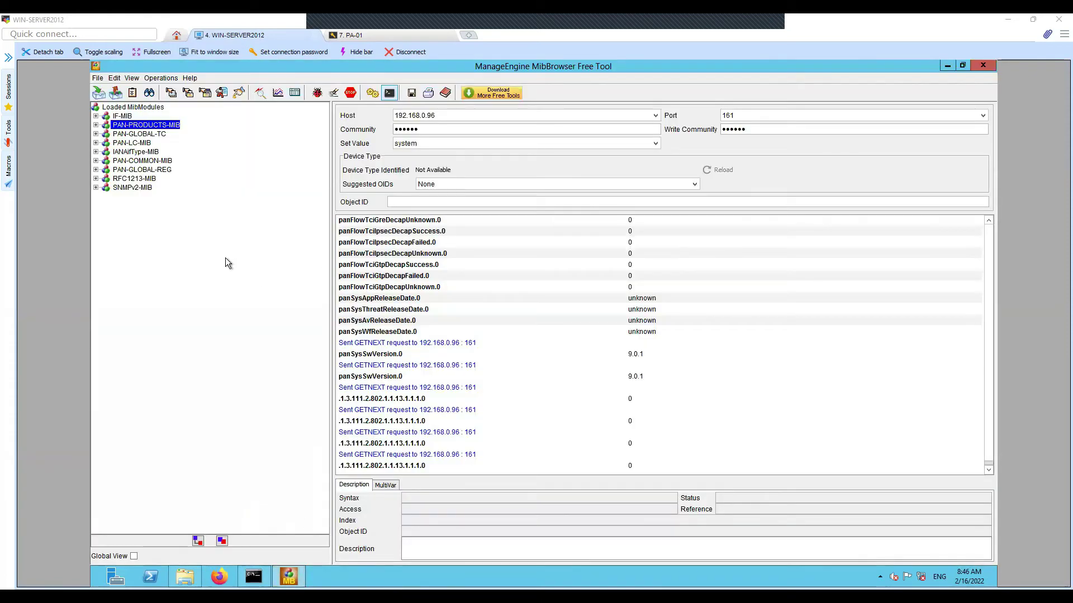
pyautogui.click(947, 67)
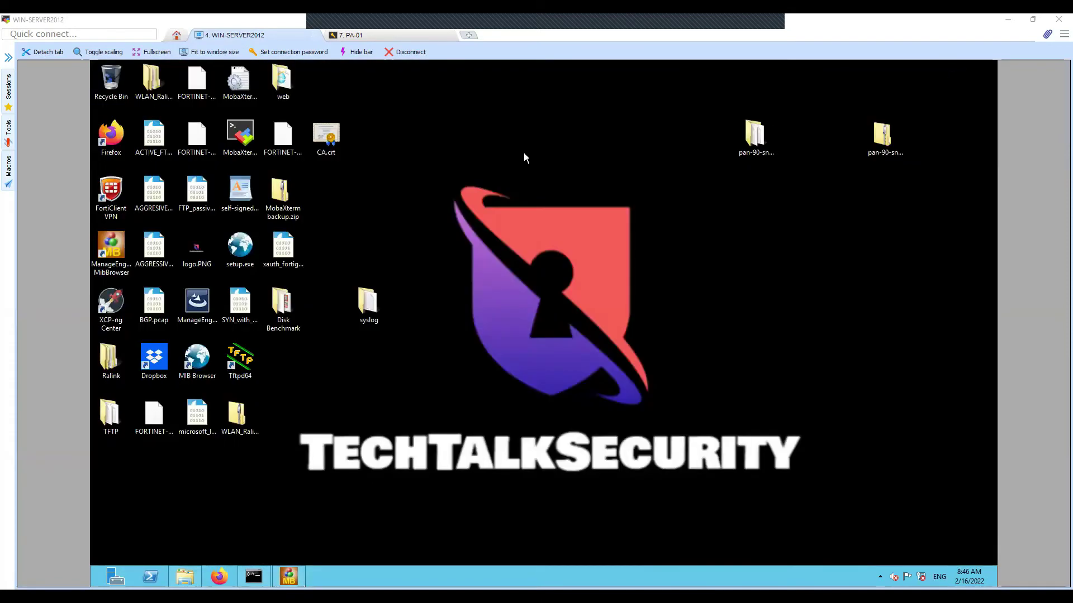
pyautogui.click(877, 140)
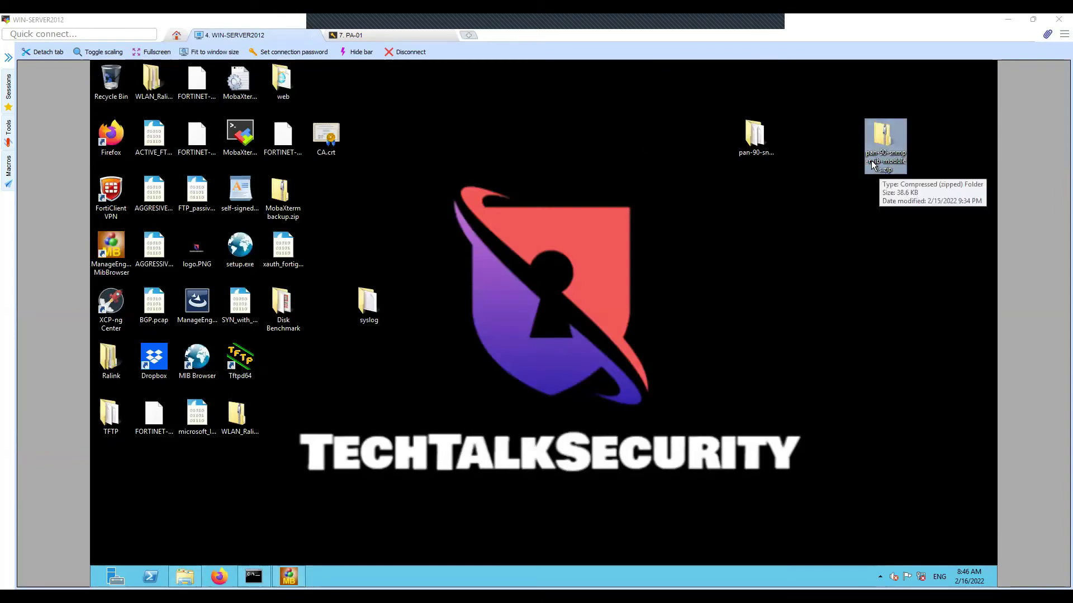
pyautogui.doubleClick(745, 133)
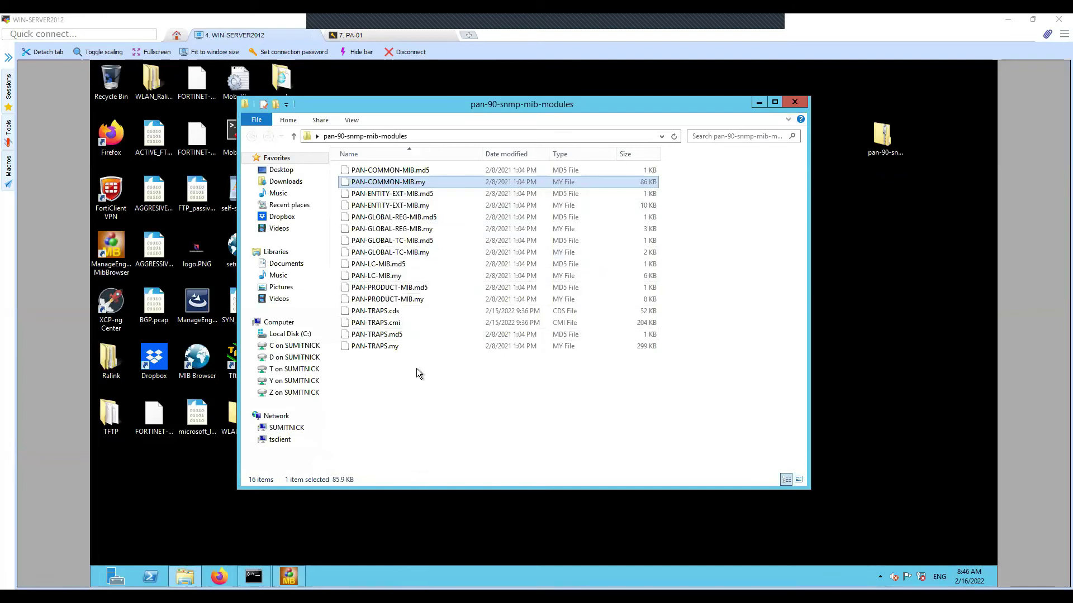
pyautogui.moveTo(436, 100); pyautogui.dragTo(518, 95)
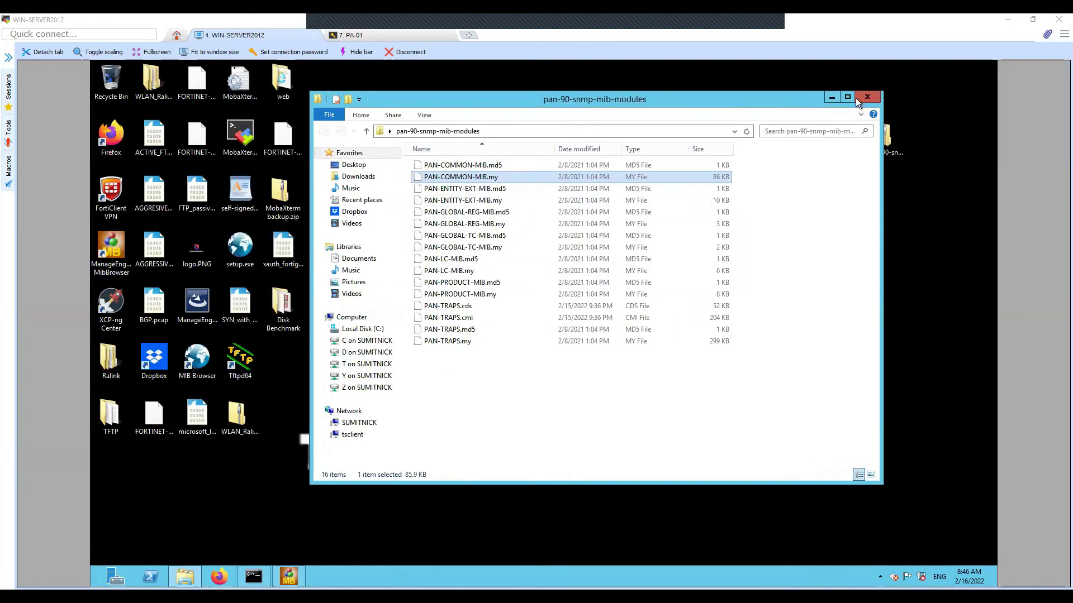
pyautogui.click(859, 98)
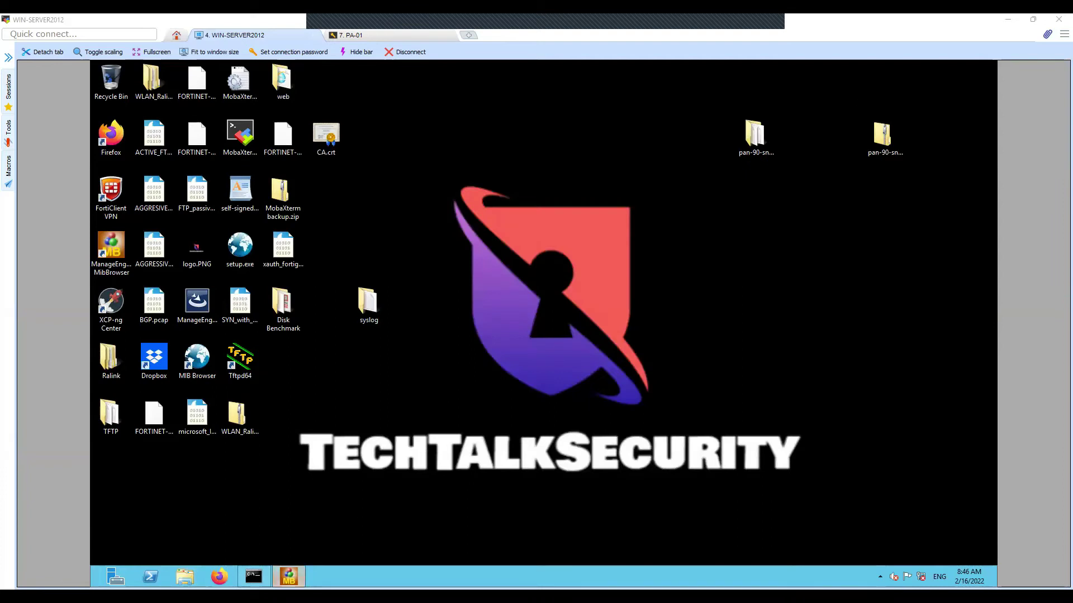
# Reopen the MIB modules folder beside MibBrowser, then minimize it and maximize MibBrowser
pyautogui.click(289, 576)
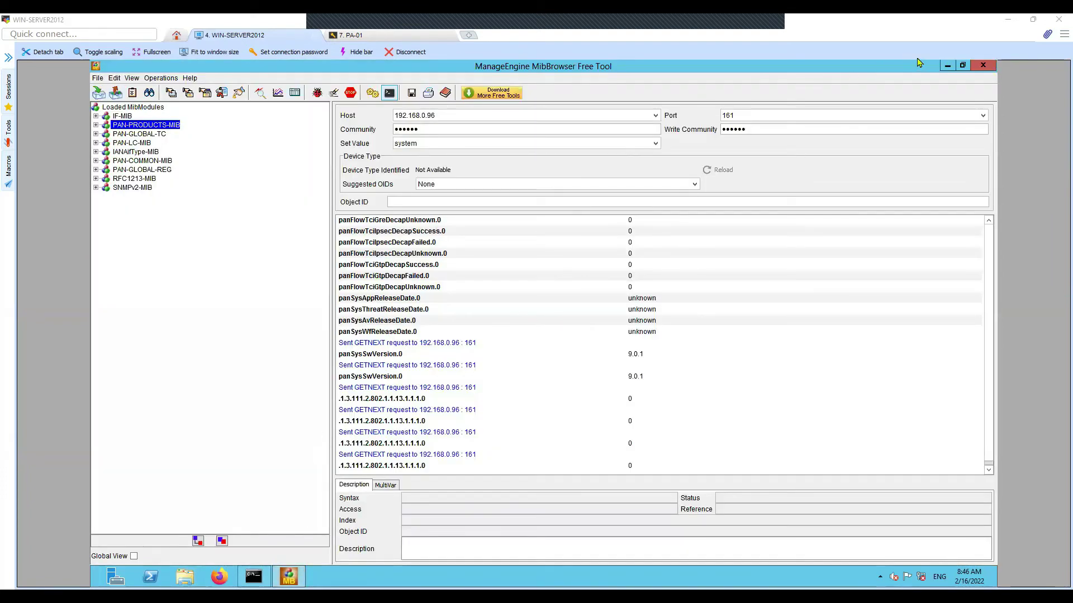
pyautogui.click(961, 66)
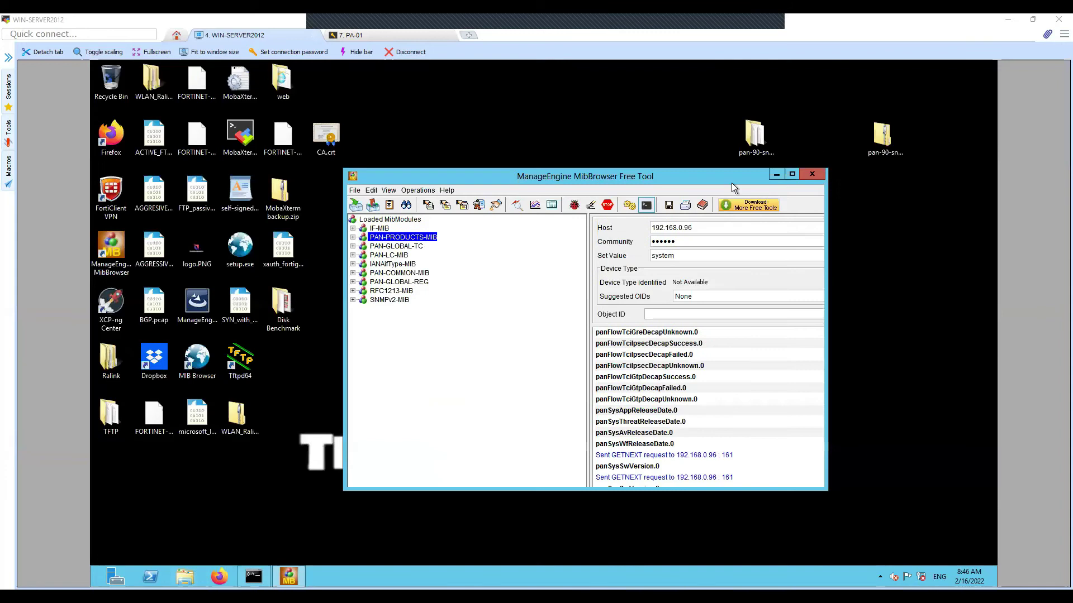
pyautogui.moveTo(661, 179); pyautogui.dragTo(459, 110)
pyautogui.doubleClick(755, 136)
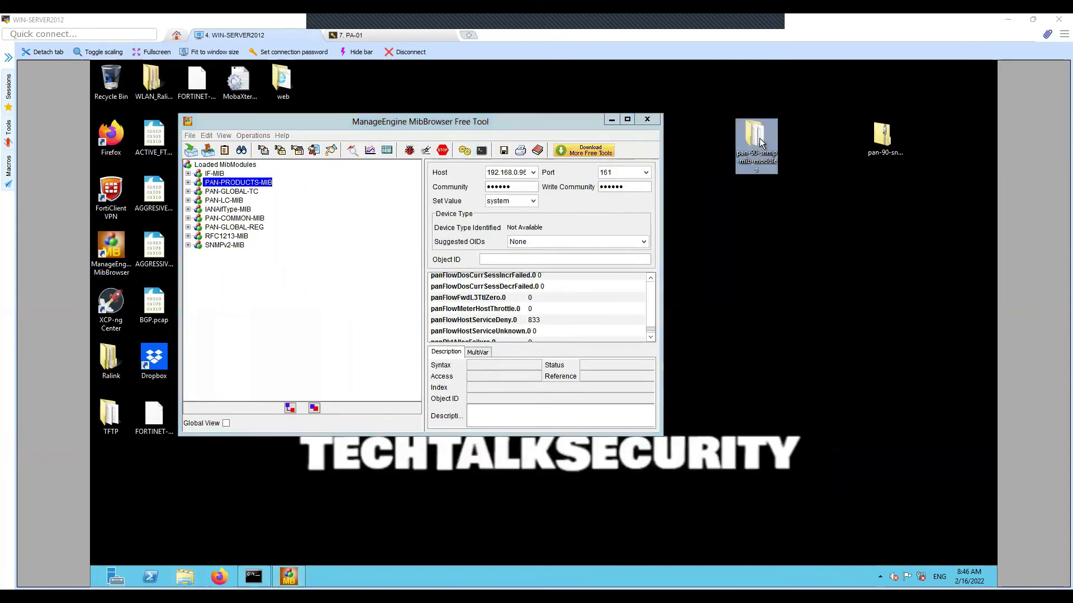
pyautogui.moveTo(572, 106); pyautogui.dragTo(794, 112)
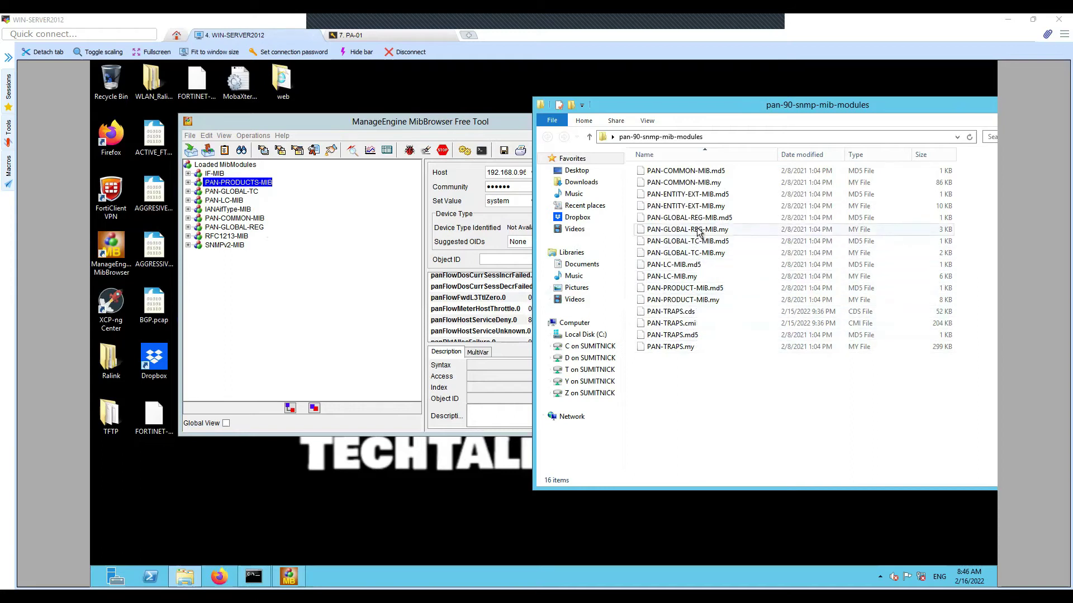
pyautogui.moveTo(488, 125); pyautogui.dragTo(460, 119)
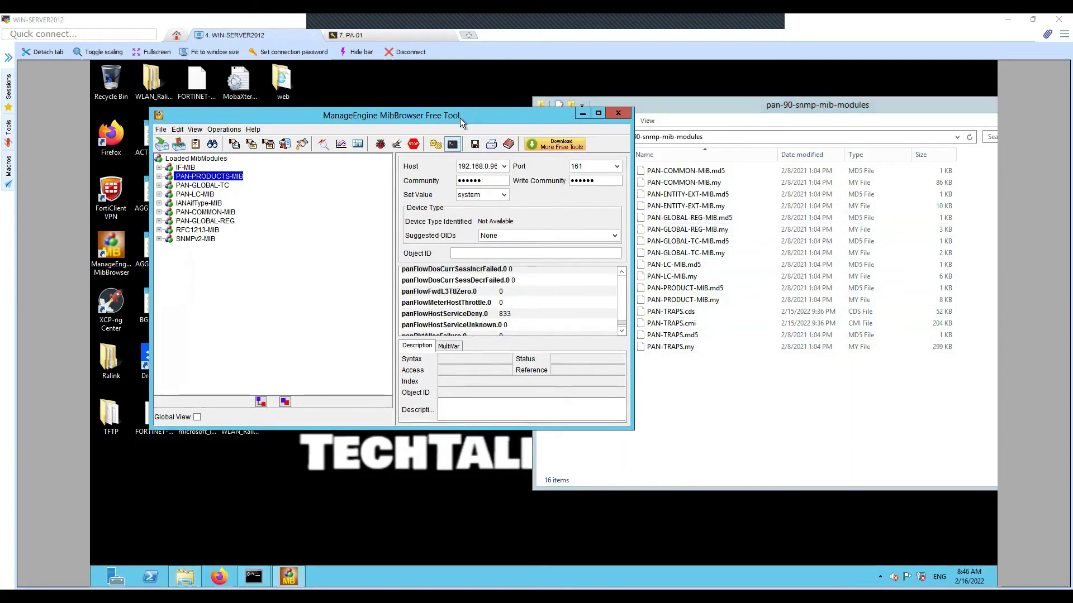
pyautogui.moveTo(950, 106); pyautogui.dragTo(880, 112)
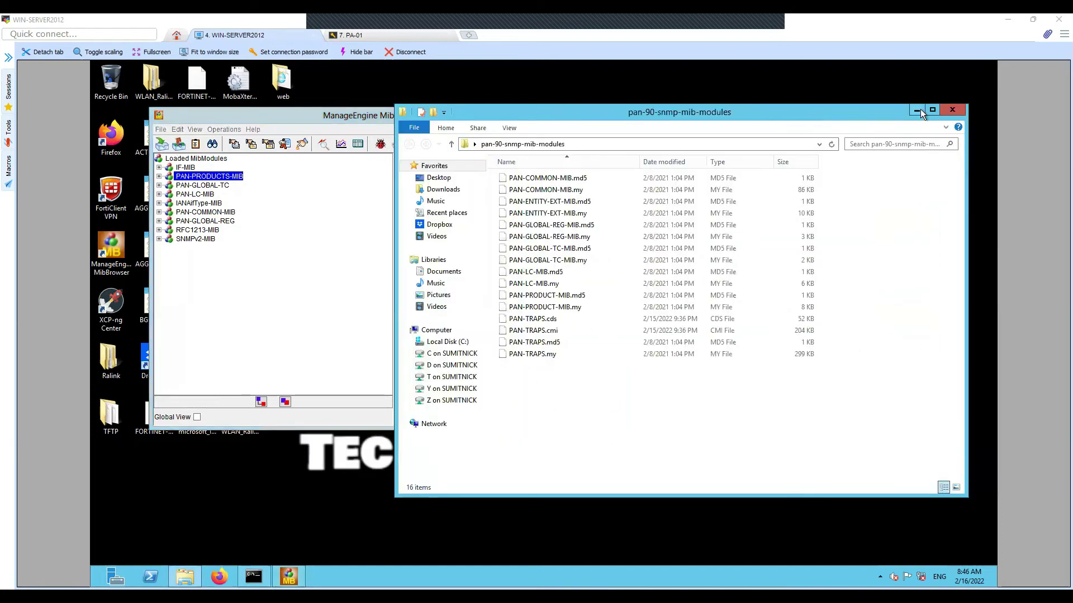
pyautogui.click(917, 110)
pyautogui.click(596, 111)
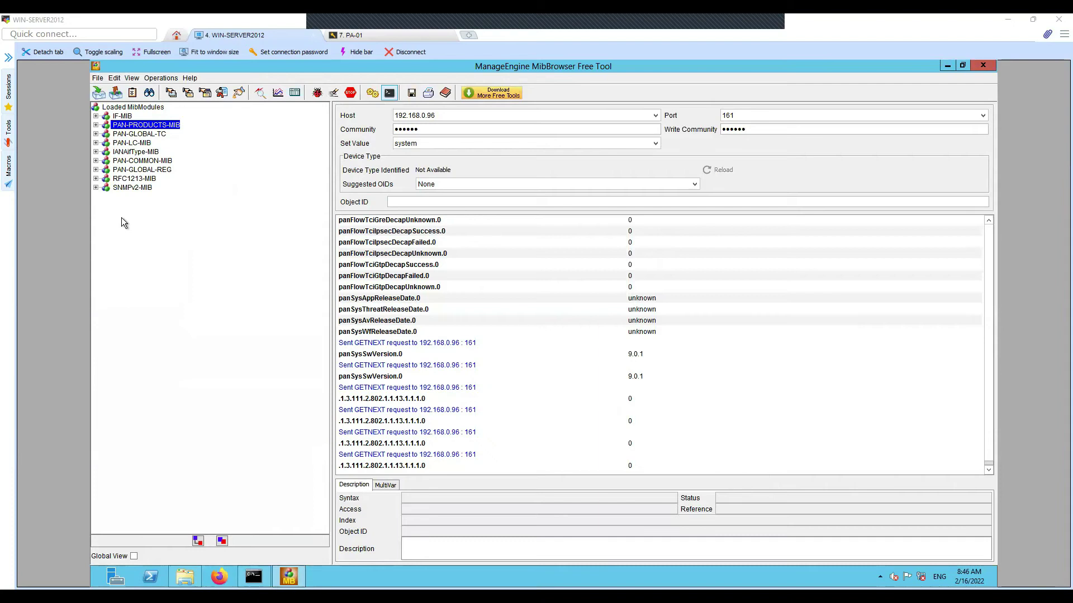
# Expand RFC1213-MIB > mib-2 > system, select sysDescr and highlight host 192.168.0.96
pyautogui.click(135, 178)
pyautogui.click(95, 179)
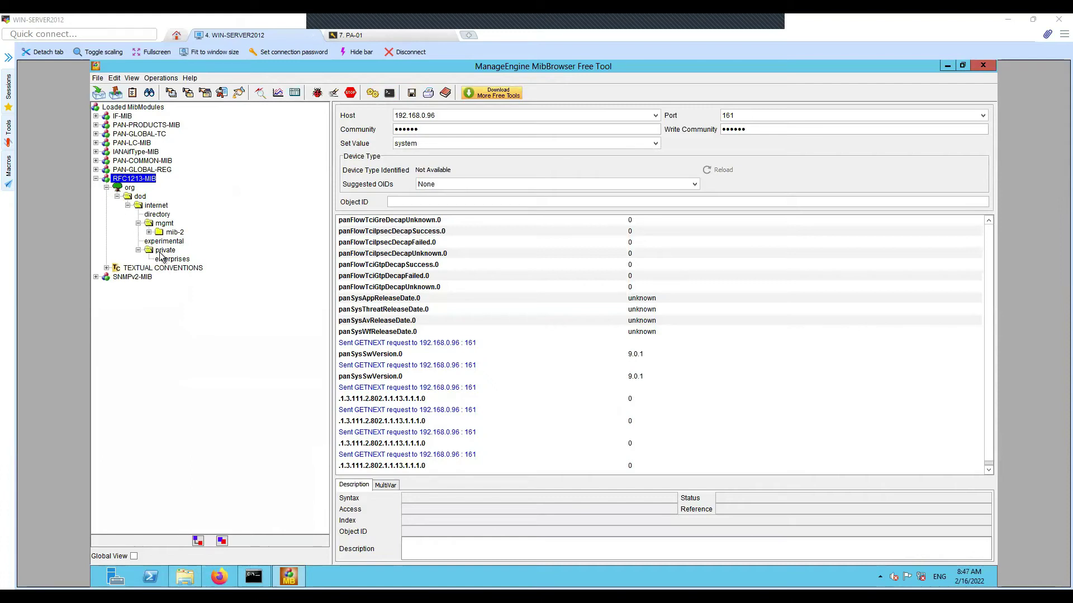
pyautogui.click(149, 233)
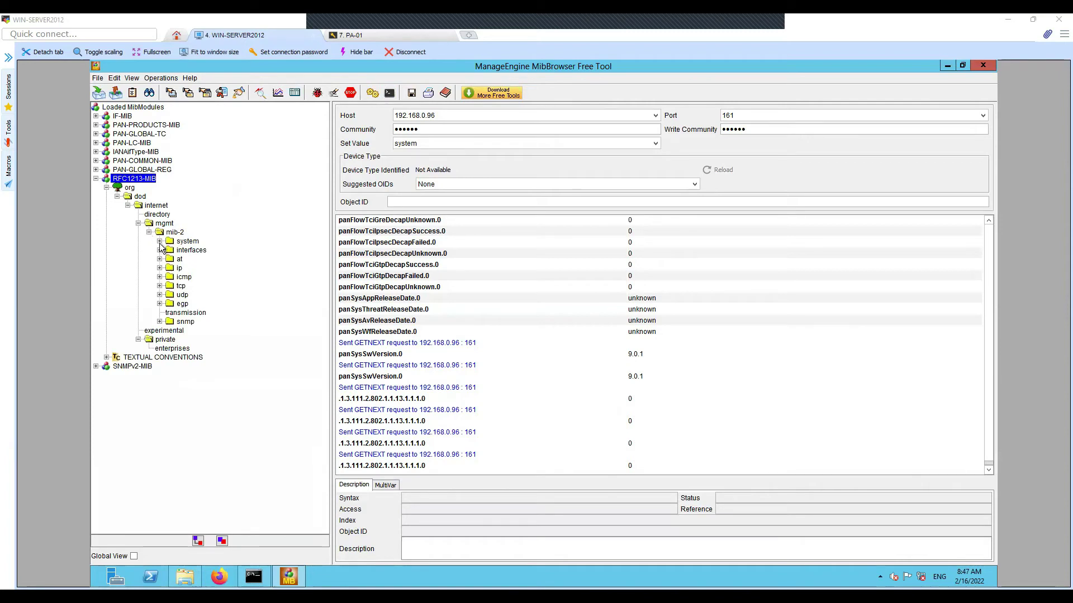
pyautogui.click(159, 241)
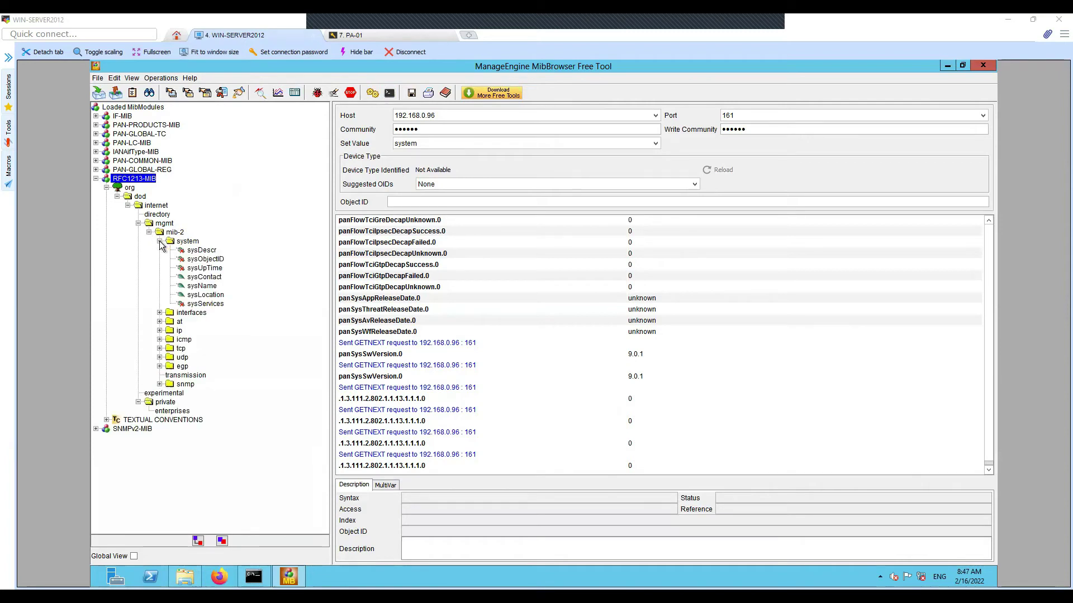
pyautogui.click(212, 253)
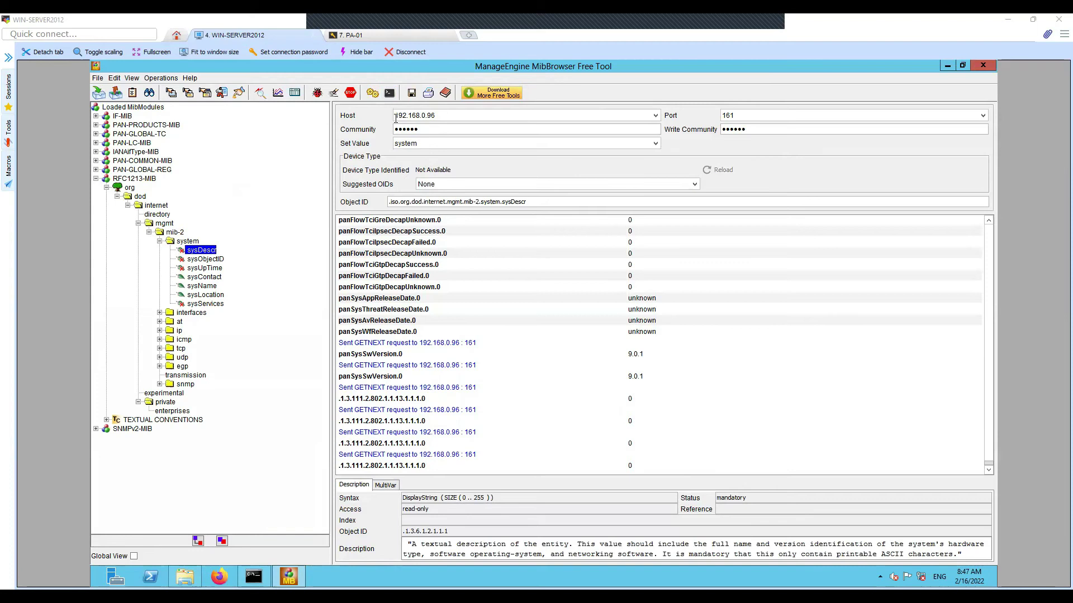
pyautogui.click(434, 117)
pyautogui.moveTo(434, 117); pyautogui.dragTo(394, 118)
pyautogui.rightClick(199, 252)
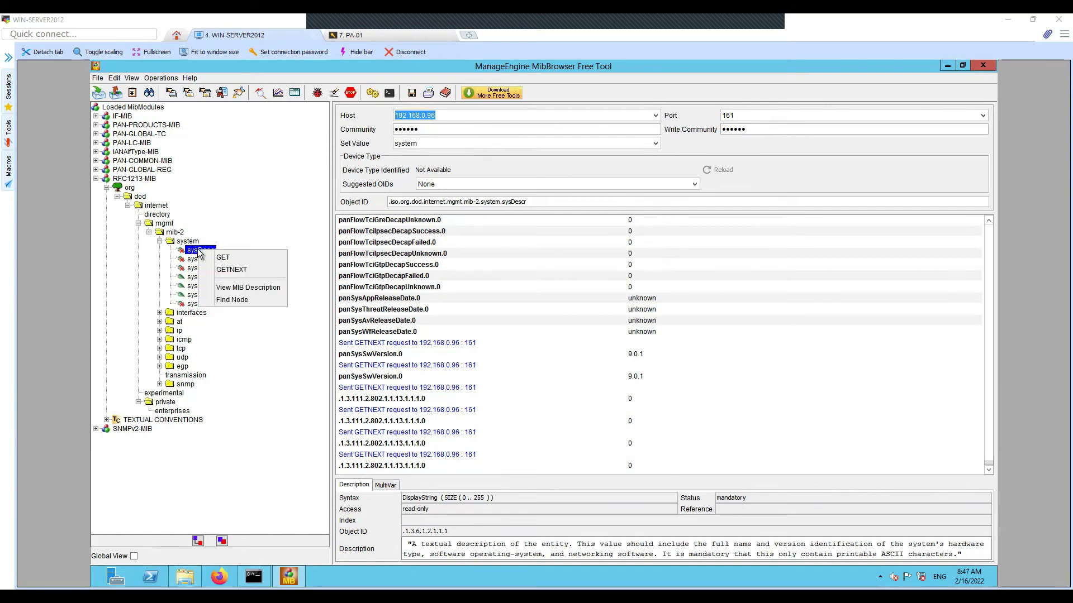
# GET sysDescr and sysUpTime from the firewall and highlight the returned values and OID
pyautogui.click(239, 256)
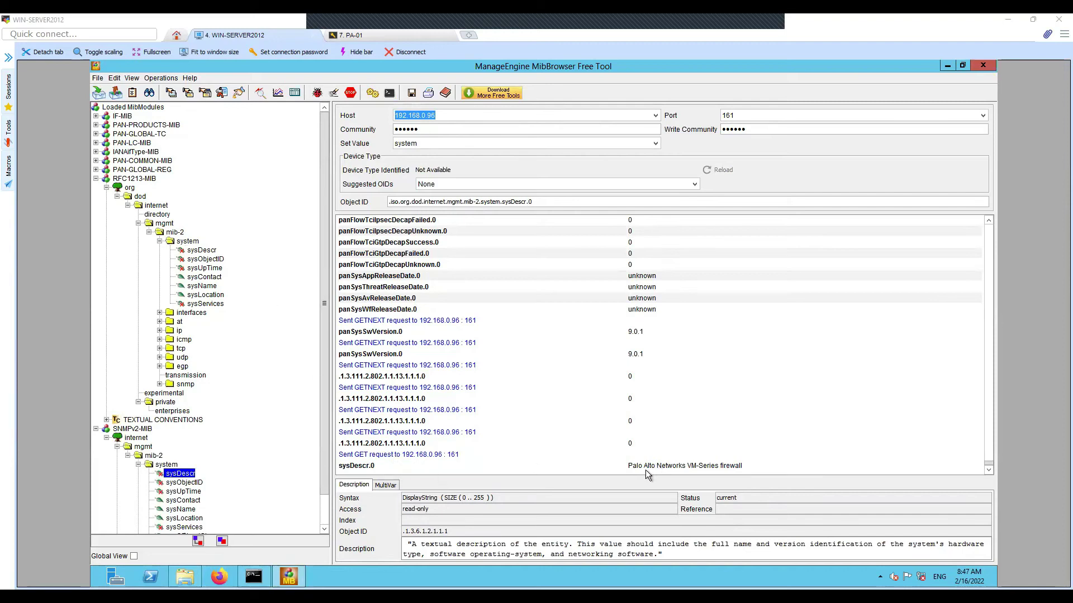
pyautogui.moveTo(745, 465)
pyautogui.mouseDown()
pyautogui.moveTo(635, 468)
pyautogui.moveTo(743, 467)
pyautogui.mouseUp()
pyautogui.click(625, 471)
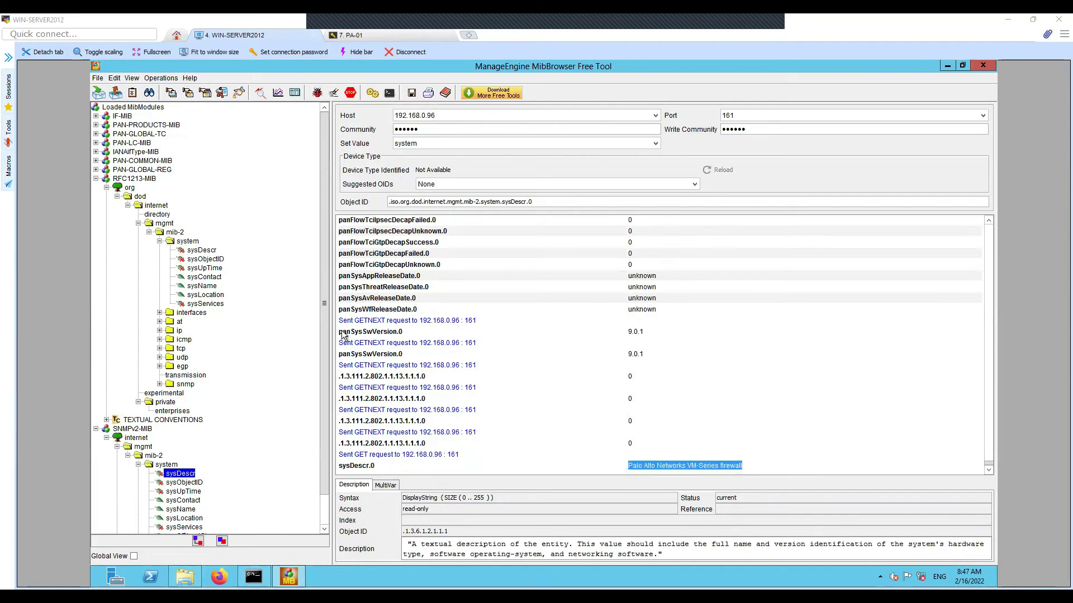
pyautogui.click(216, 270)
pyautogui.rightClick(217, 270)
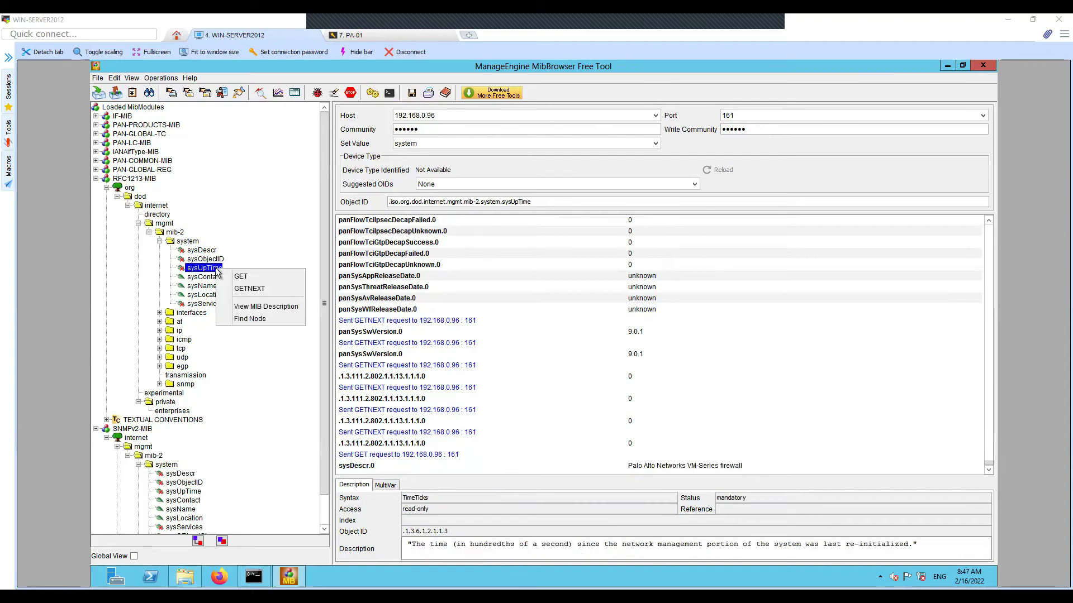
pyautogui.click(253, 275)
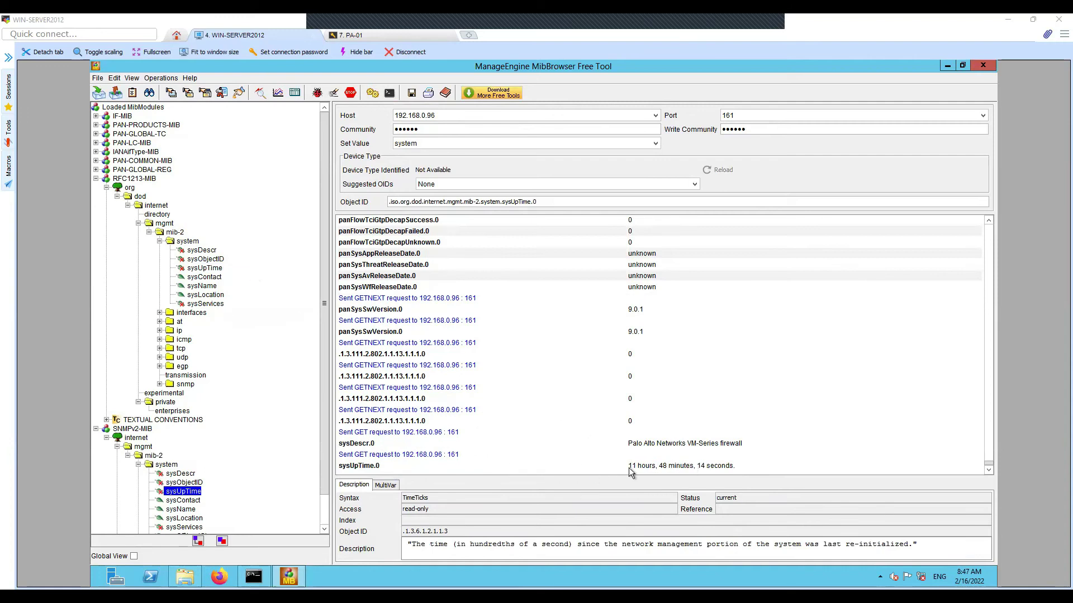
pyautogui.moveTo(626, 467); pyautogui.dragTo(725, 468)
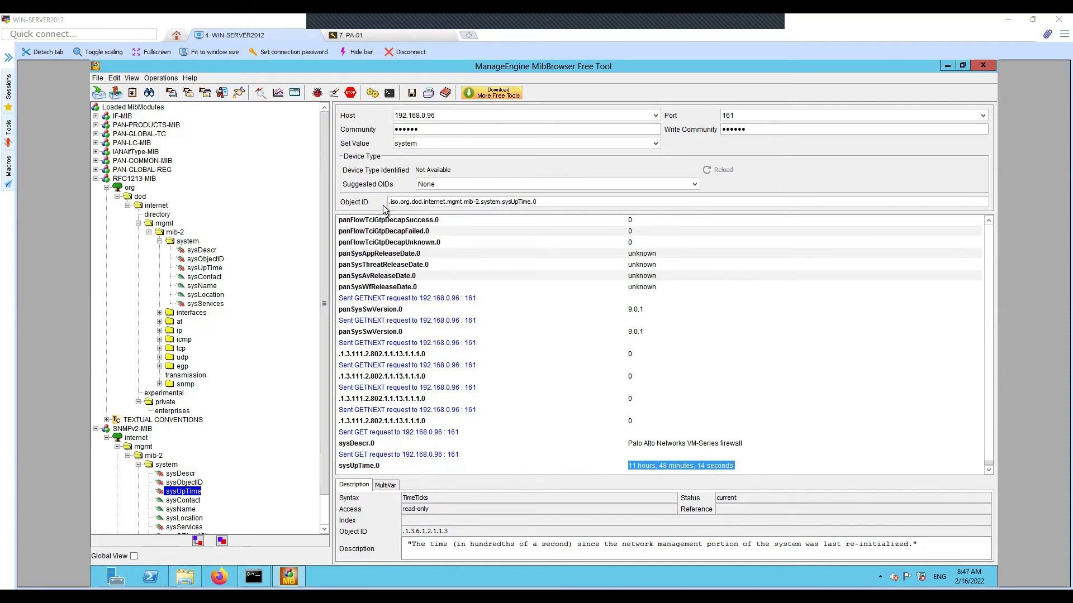
pyautogui.moveTo(559, 202); pyautogui.dragTo(388, 204)
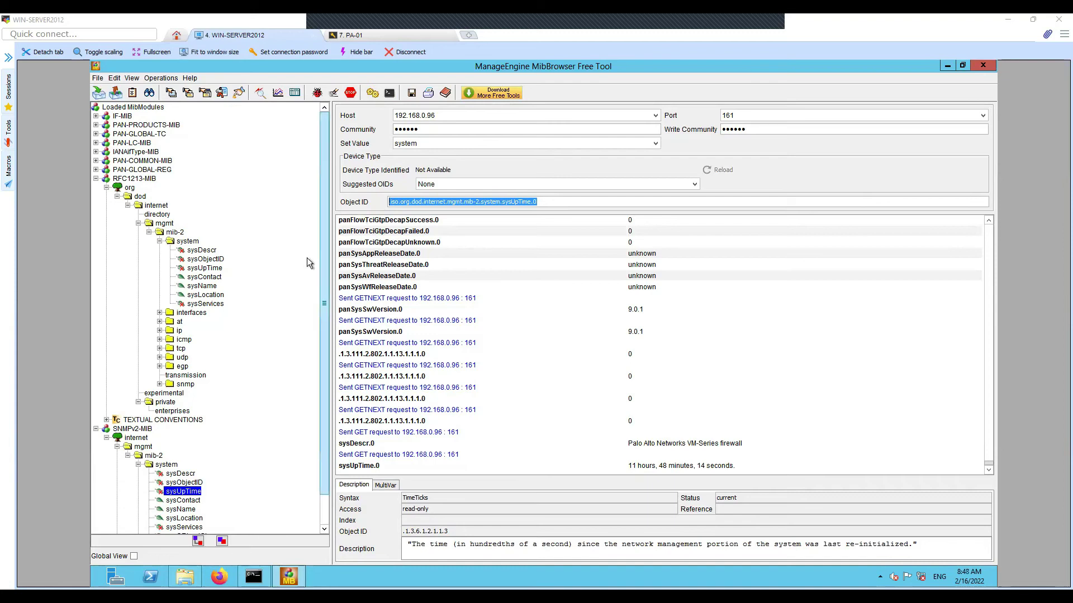
# GET sysContact, sysName and sysLocation from the firewall
pyautogui.click(216, 278)
pyautogui.rightClick(217, 284)
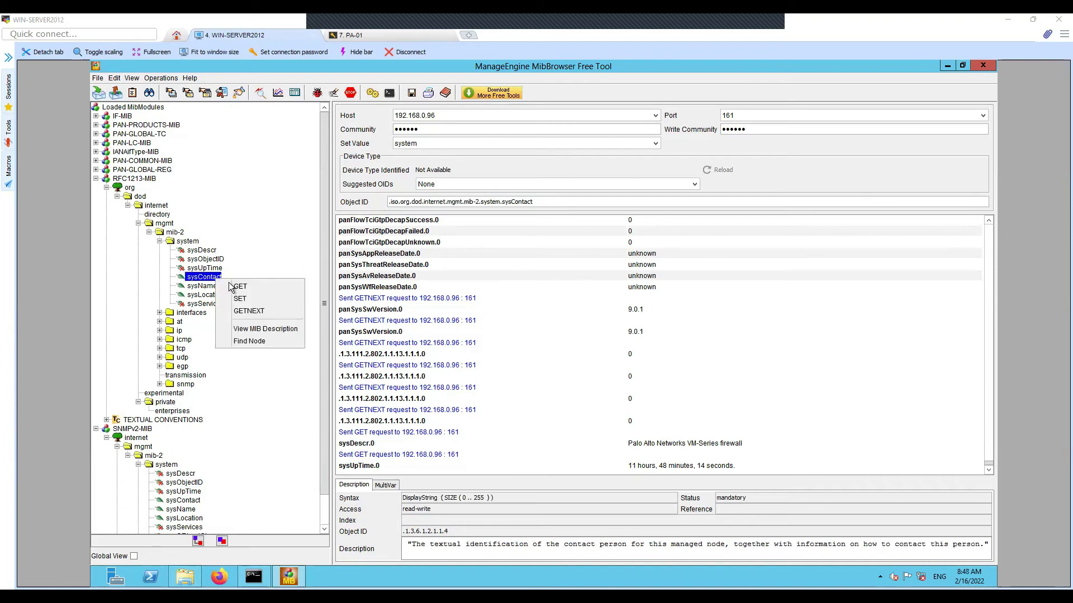
pyautogui.click(240, 289)
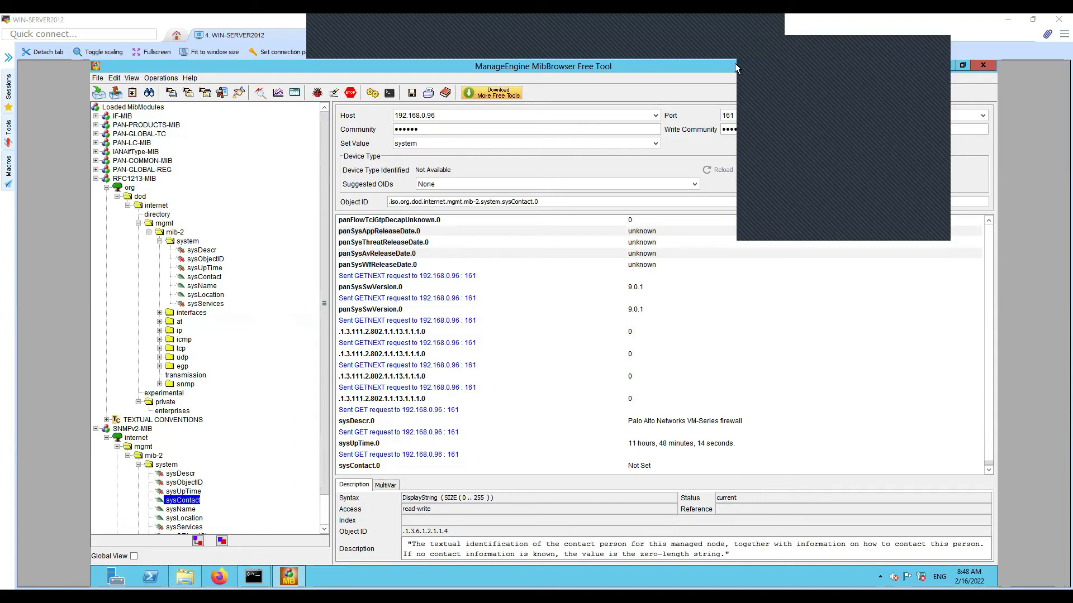
pyautogui.rightClick(203, 286)
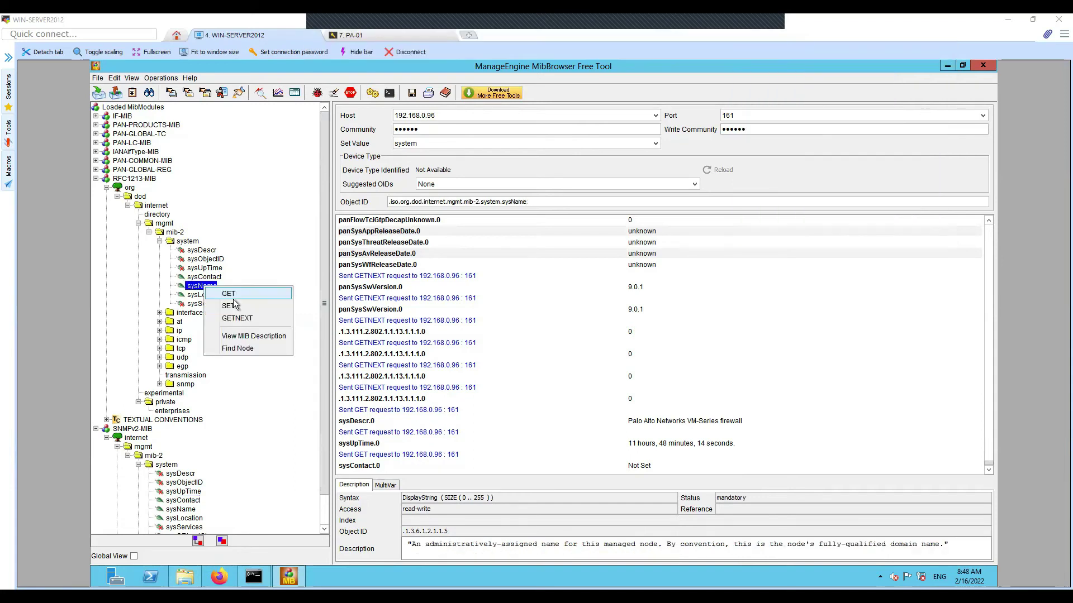
pyautogui.click(233, 299)
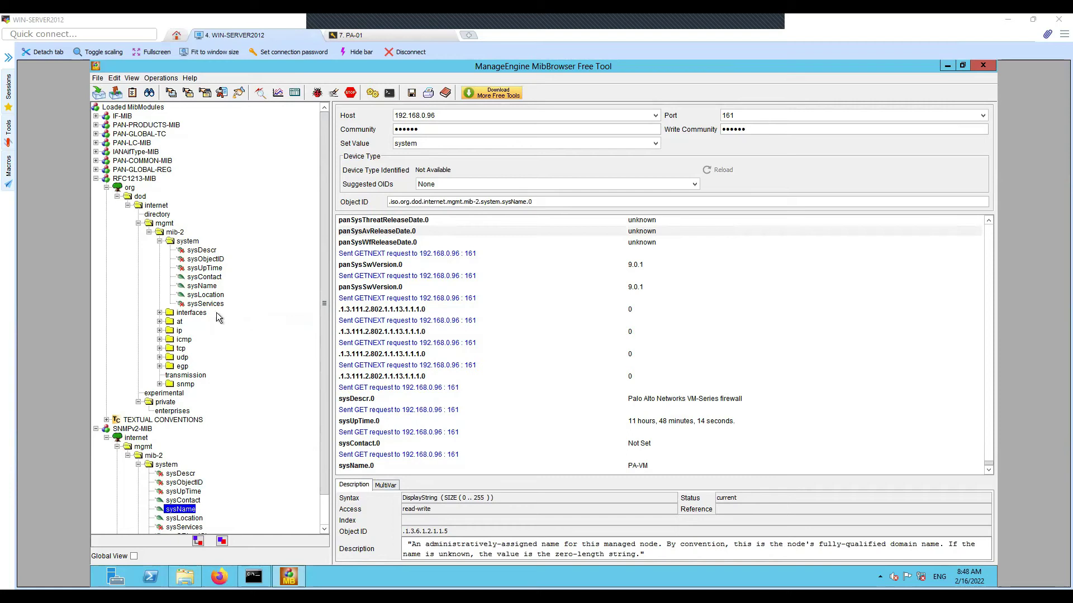
pyautogui.rightClick(216, 295)
pyautogui.click(233, 302)
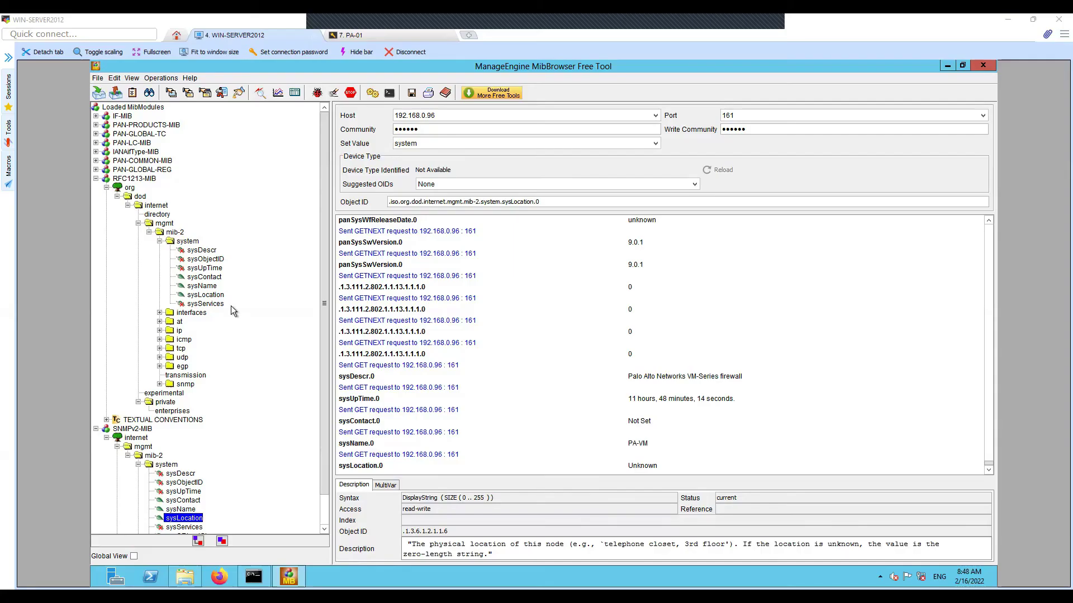
# Select sysServices in the RFC1213-MIB system group to view its details
pyautogui.click(216, 307)
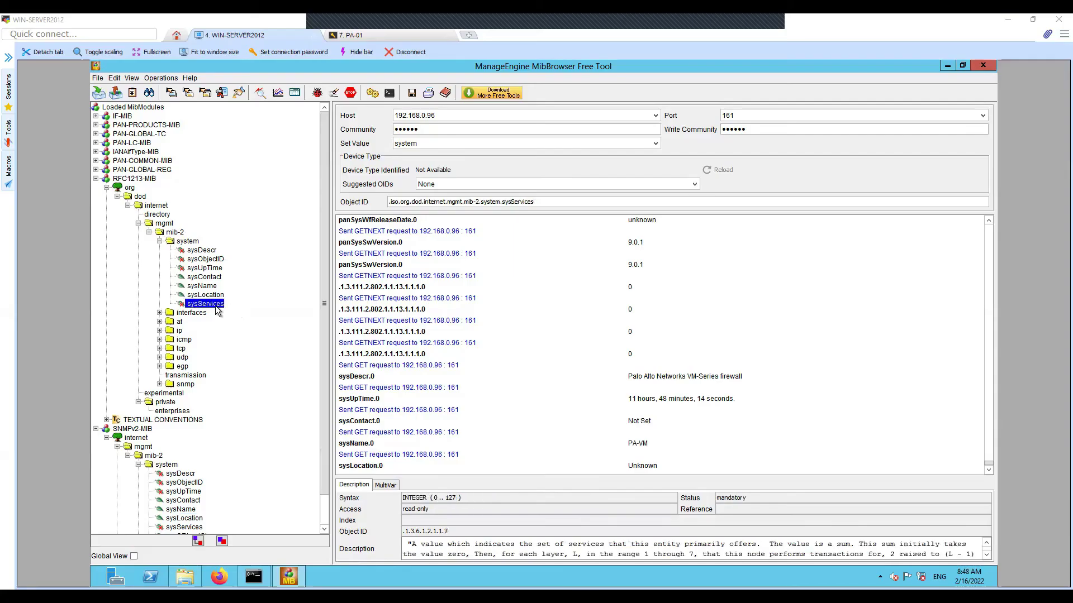
# GET sysServices, then expand interfaces > ifTable > ifEntry to list interface columns
pyautogui.rightClick(216, 306)
pyautogui.click(240, 313)
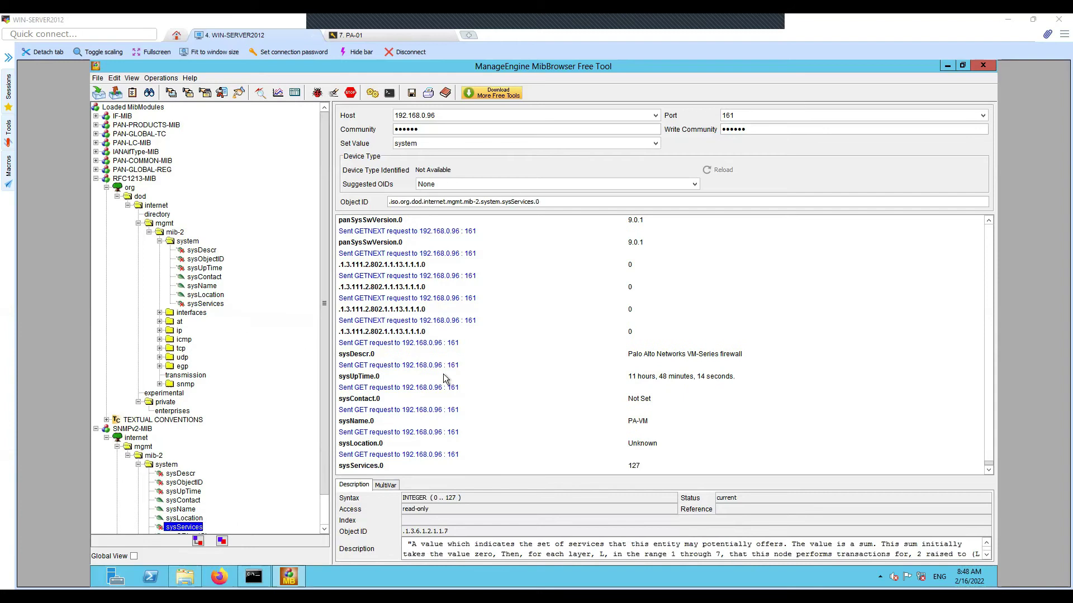
pyautogui.click(160, 312)
pyautogui.click(170, 330)
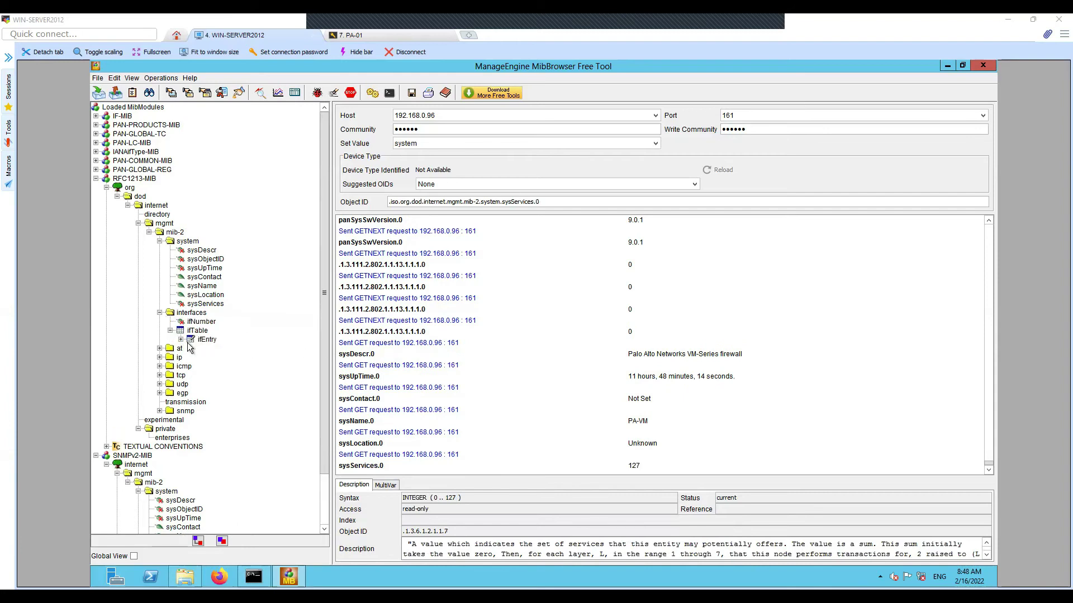
pyautogui.click(181, 339)
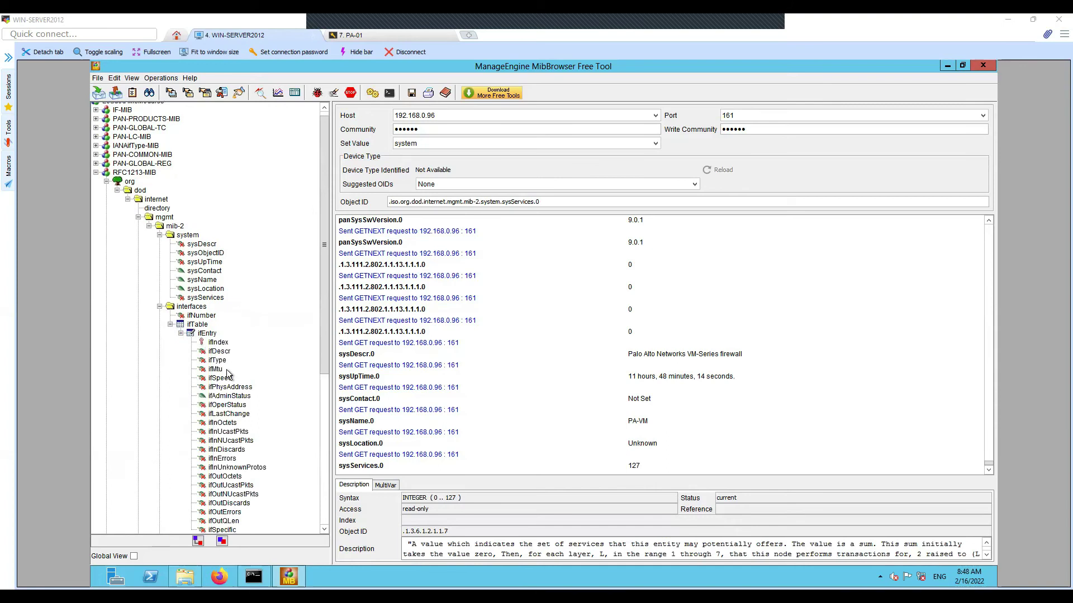
# GET ifMtu and ifSpeed for every firewall interface
pyautogui.click(216, 368)
pyautogui.rightClick(216, 368)
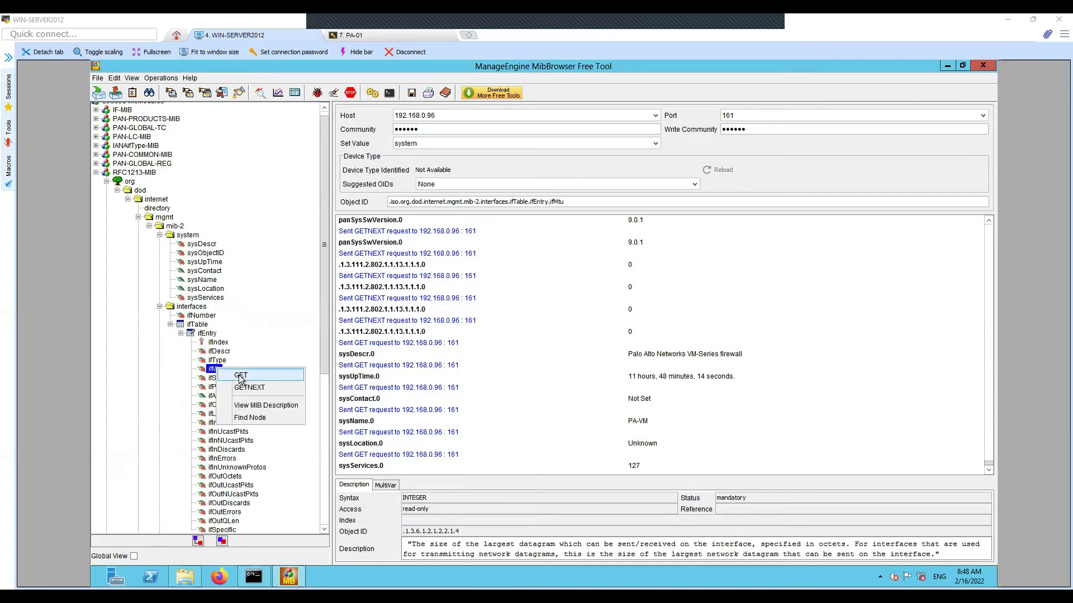
pyautogui.click(283, 377)
pyautogui.scroll(7, 474, 353)
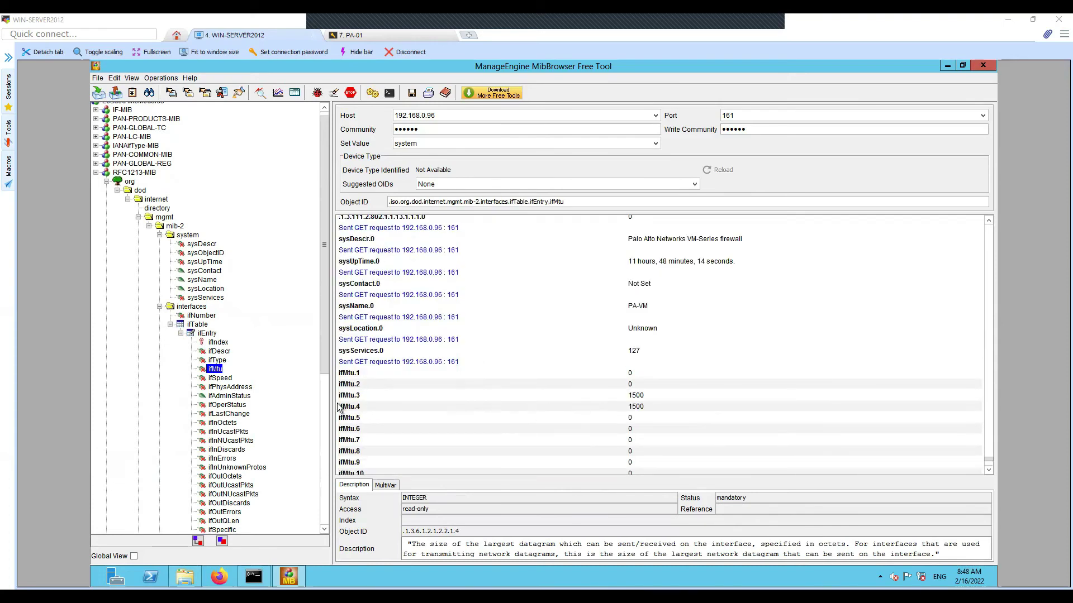
pyautogui.click(223, 379)
pyautogui.rightClick(222, 379)
pyautogui.click(240, 381)
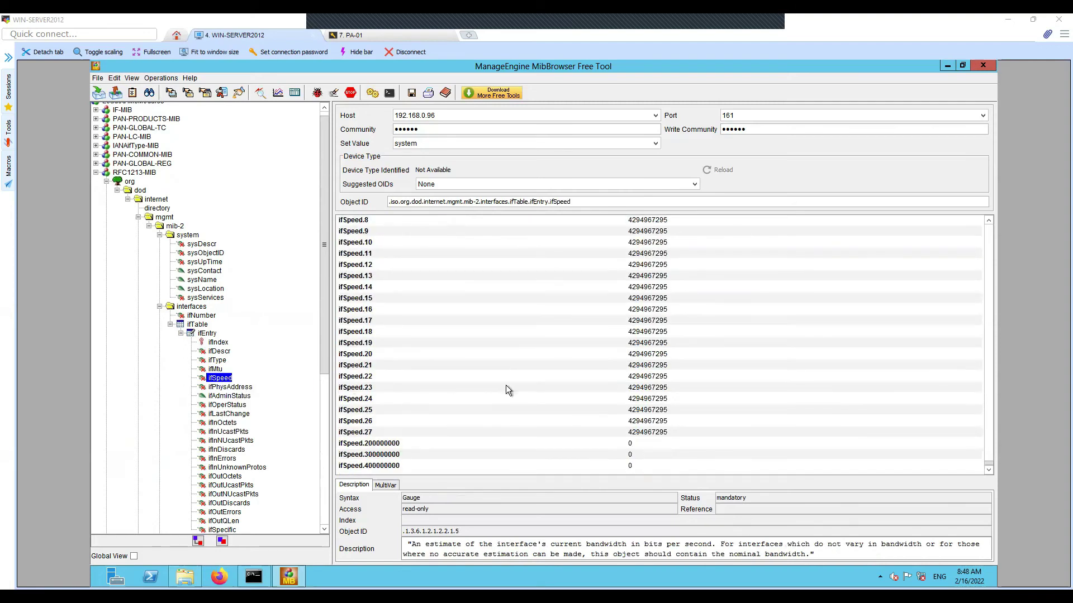
pyautogui.scroll(9, 505, 386)
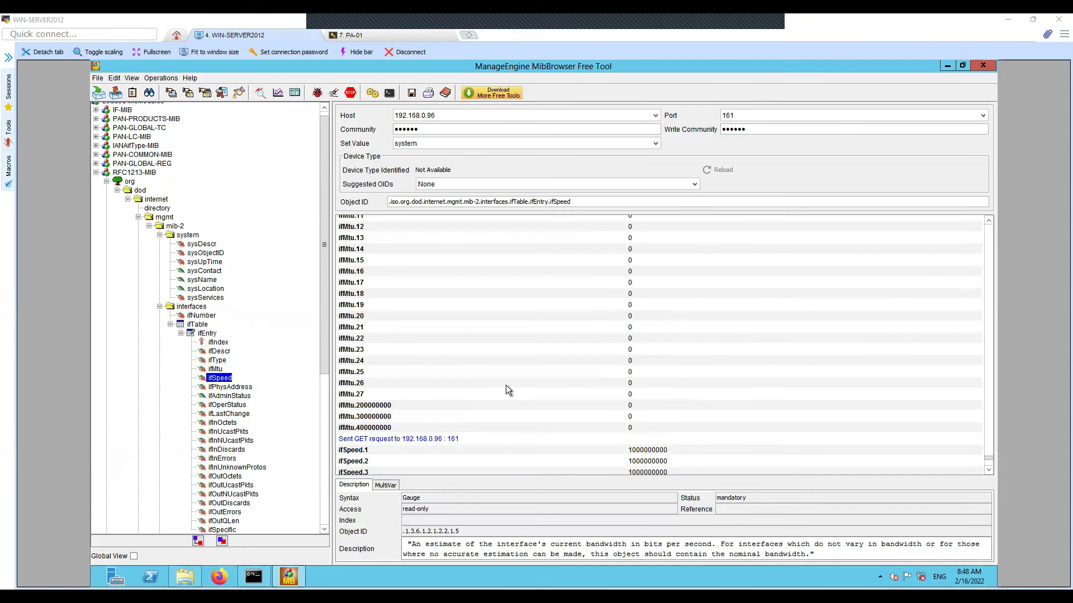
pyautogui.scroll(-9, 505, 385)
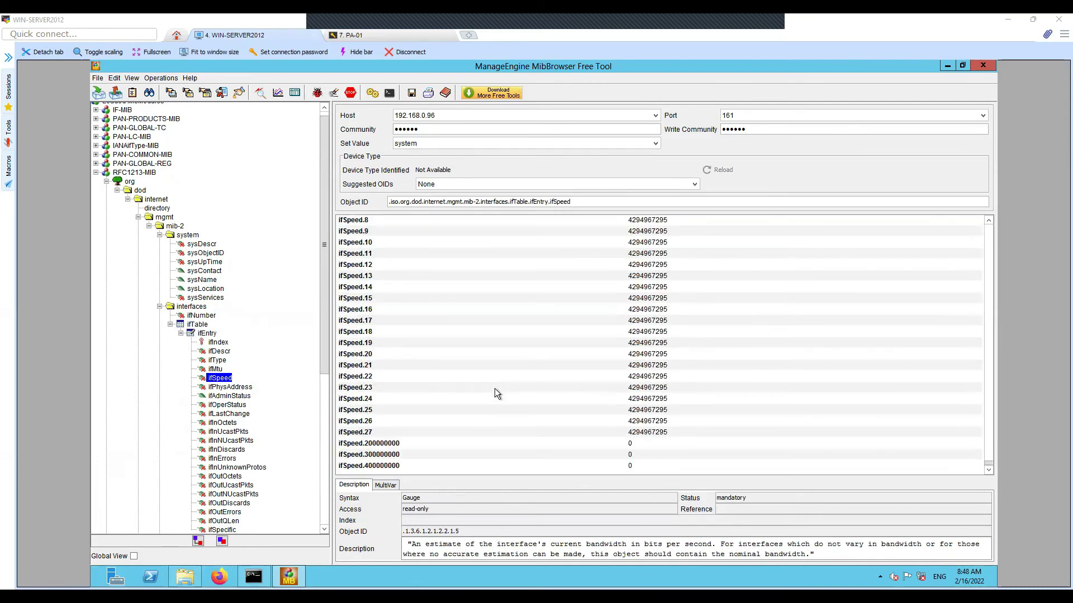
# GET ifInUcastPkts counters and ifDescr interface names (ha1, ha2, mgmt, ethernet1/x, vlan, loopback, tunnel)
pyautogui.click(246, 432)
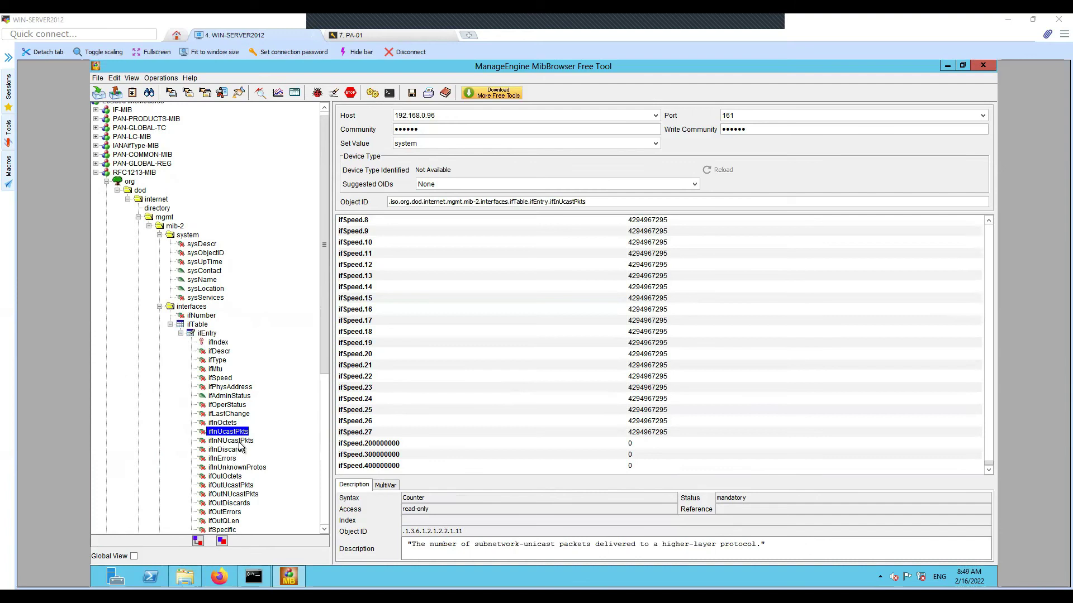
pyautogui.rightClick(241, 433)
pyautogui.click(260, 439)
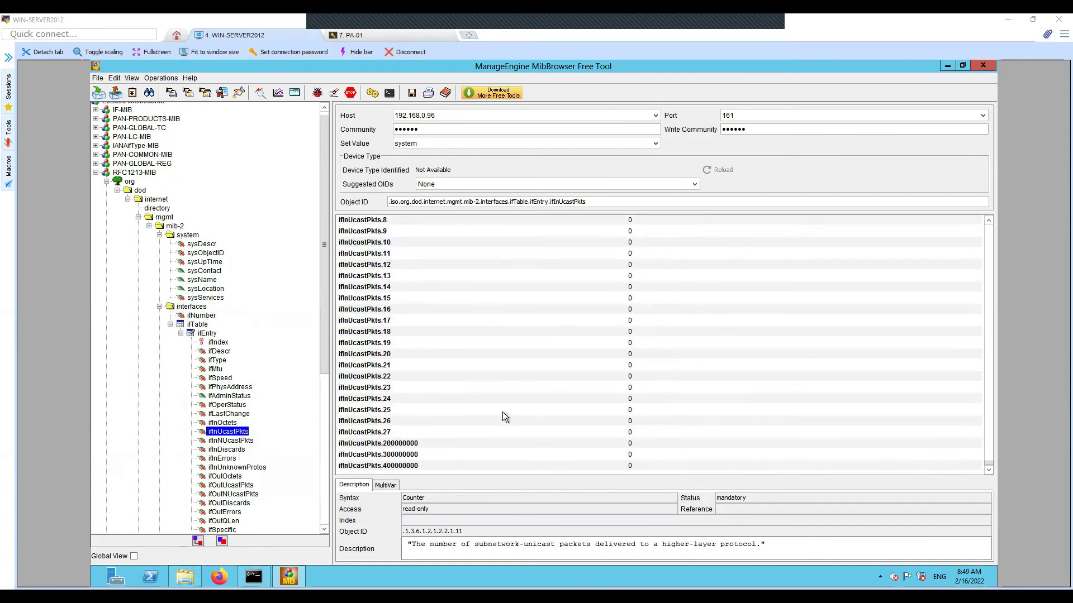
pyautogui.scroll(-2, 270, 430)
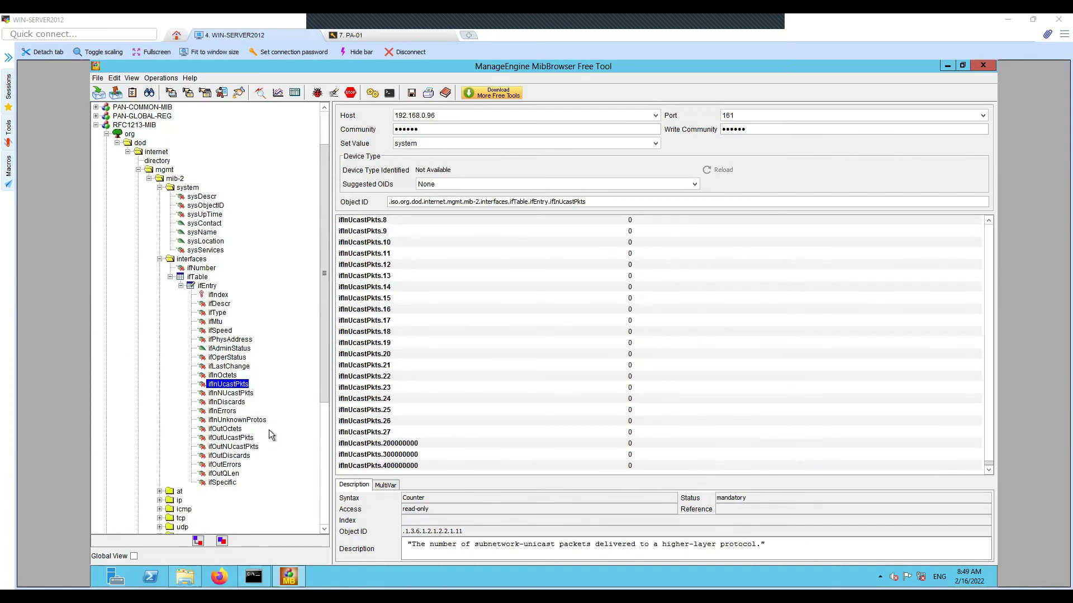
pyautogui.click(216, 304)
pyautogui.rightClick(216, 309)
pyautogui.click(290, 314)
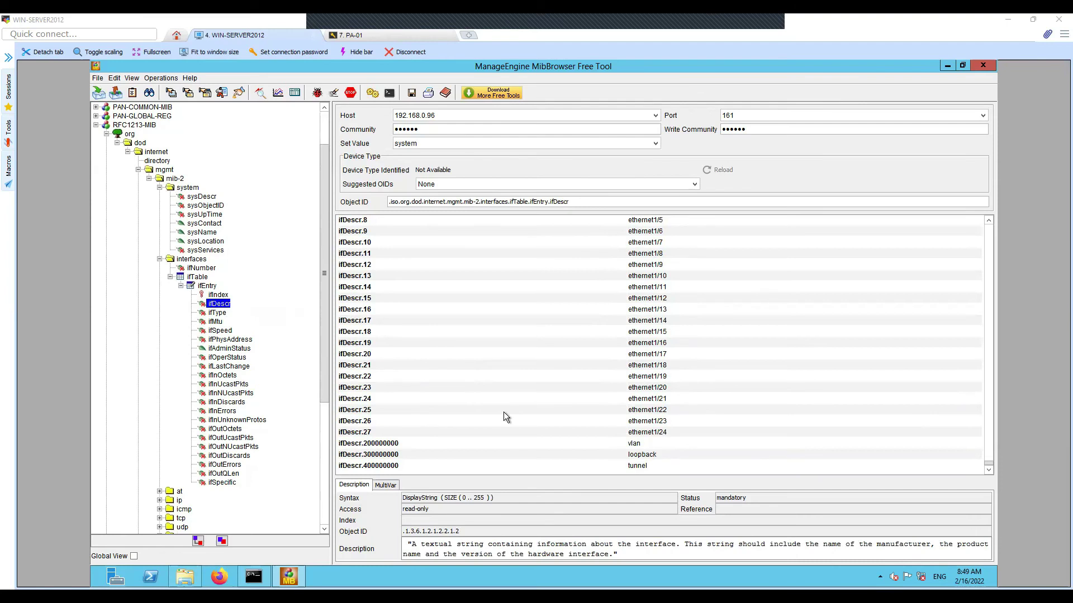
pyautogui.scroll(5, 504, 416)
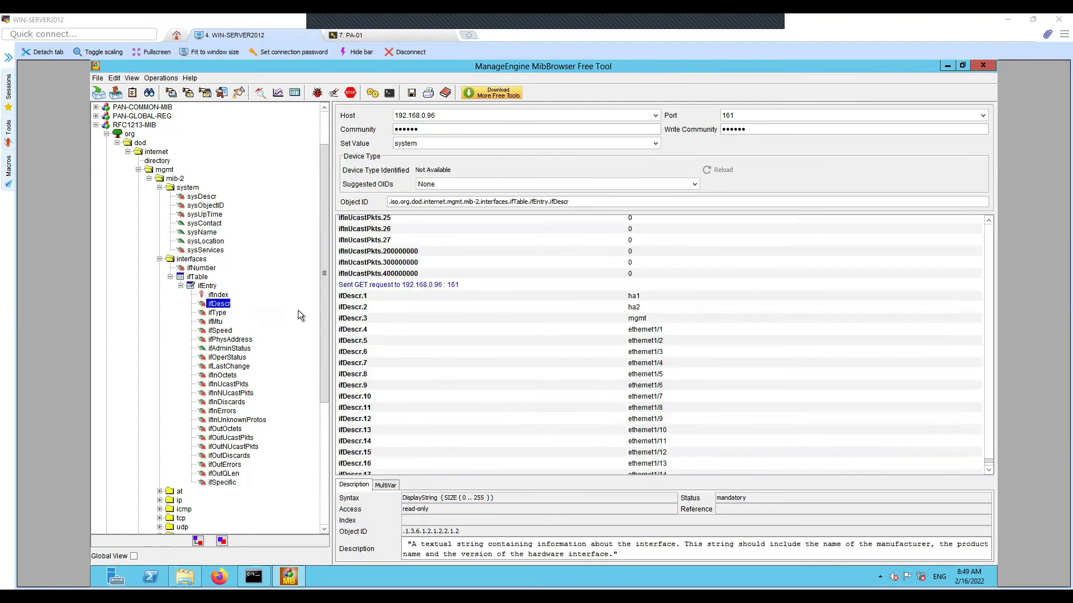
pyautogui.scroll(2, 114, 350)
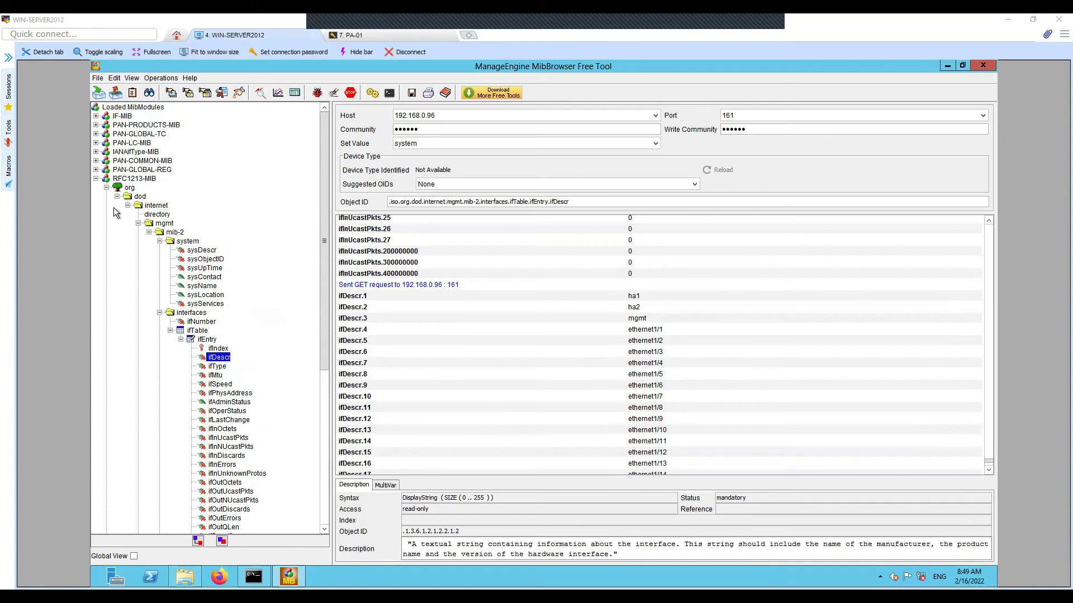
# Collapse RFC1213-MIB and SNMPv2-MIB, expand PAN-COMMON-MIB, and select panSysSwVersion
pyautogui.click(95, 177)
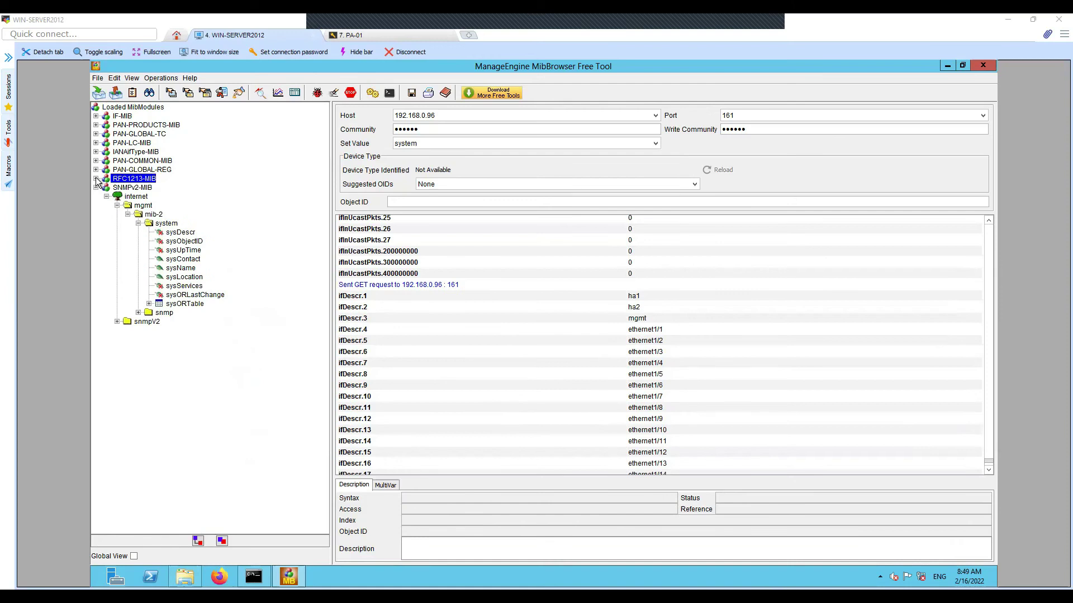
pyautogui.click(96, 189)
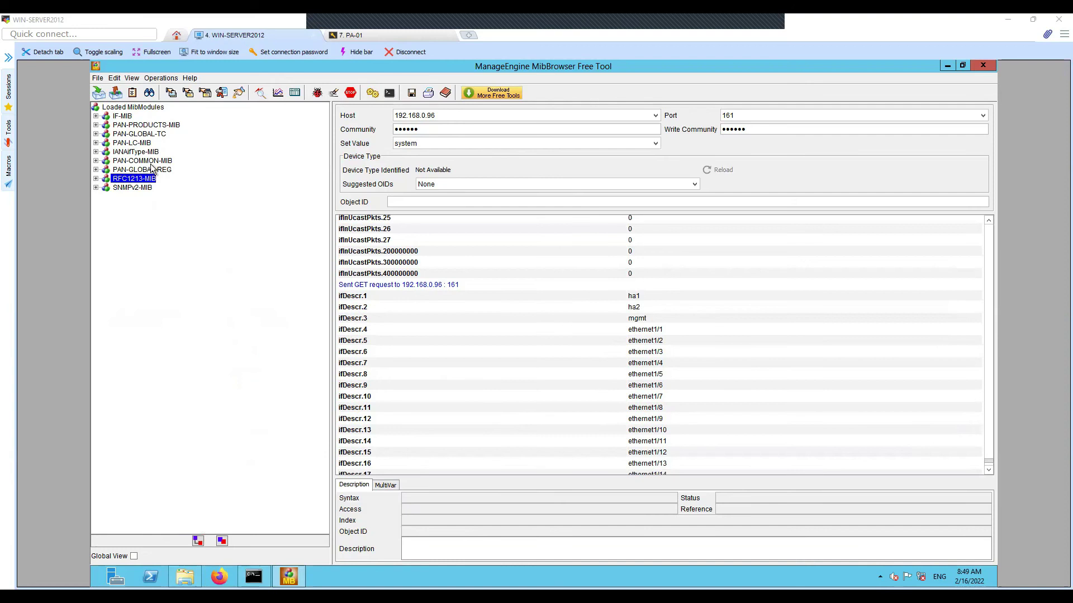
pyautogui.click(96, 161)
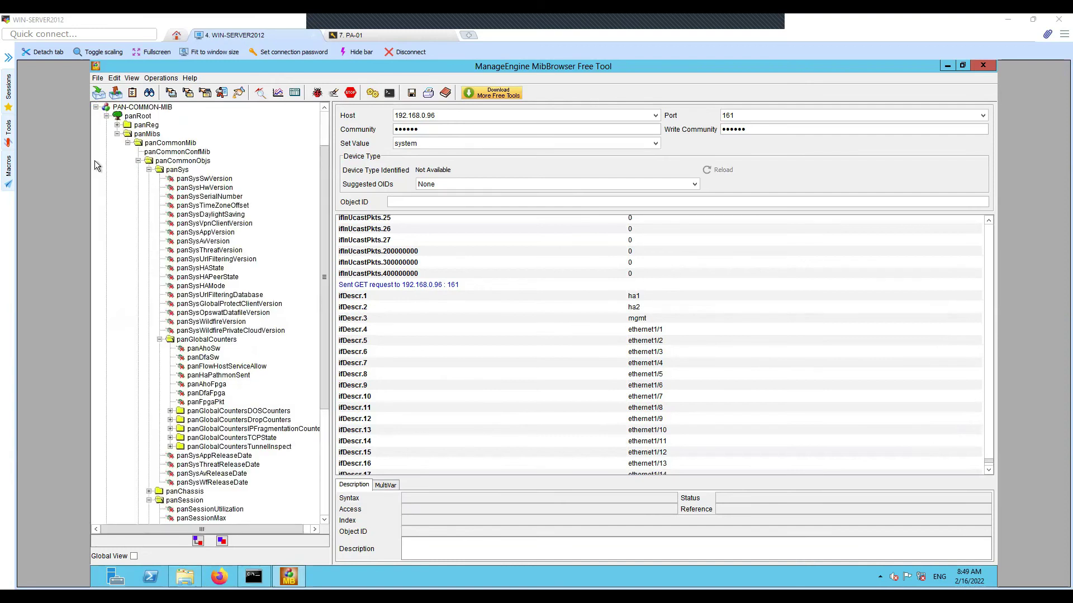
pyautogui.click(207, 179)
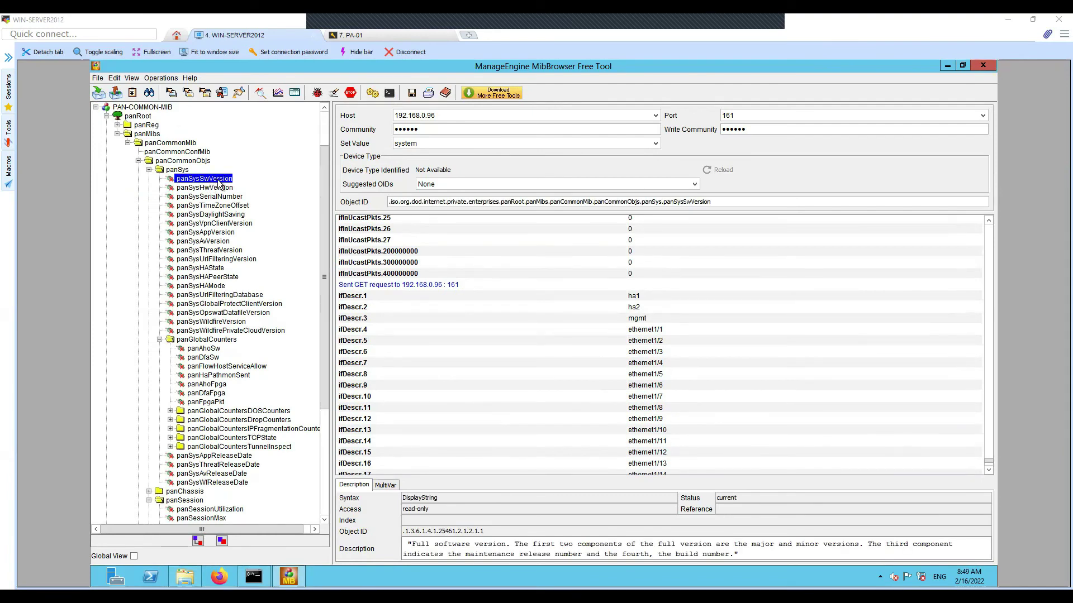
# GET panSysSwVersion (9.0.1) and highlight its result row and object ID
pyautogui.rightClick(218, 180)
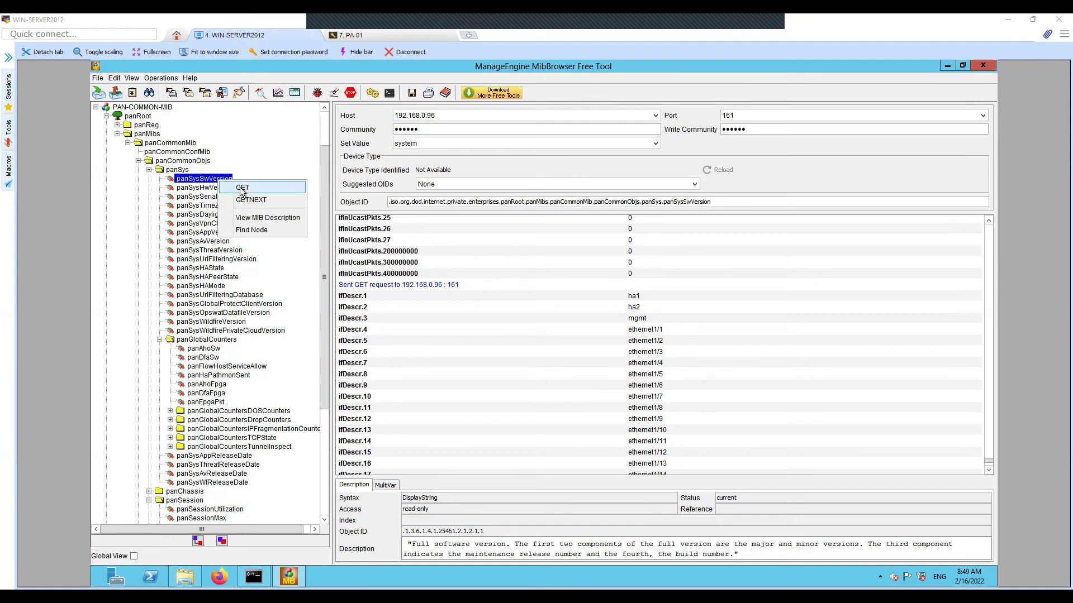
pyautogui.click(241, 188)
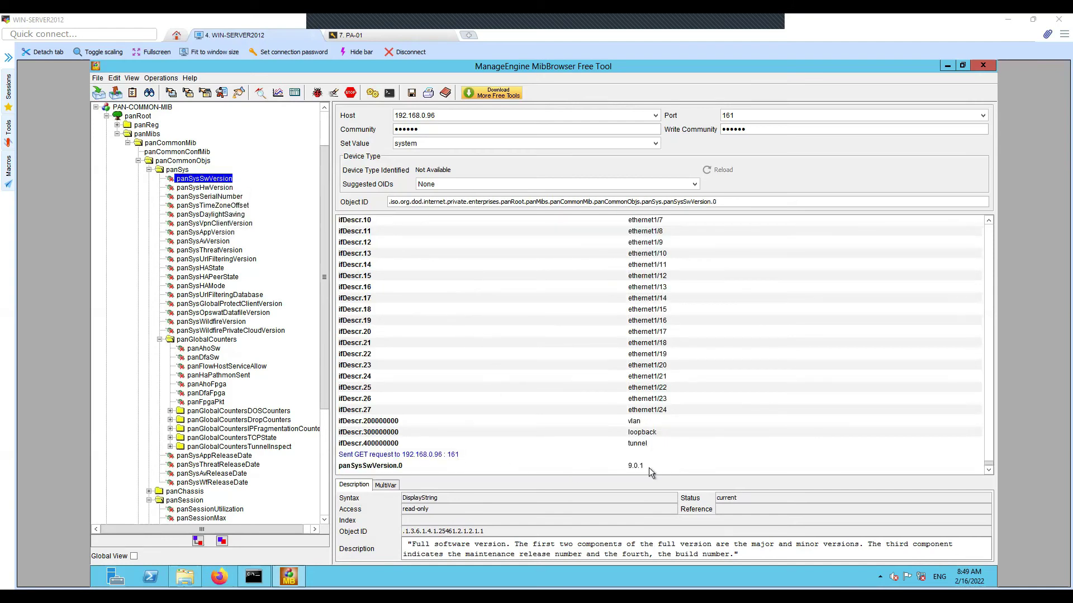
pyautogui.moveTo(625, 467); pyautogui.dragTo(339, 469)
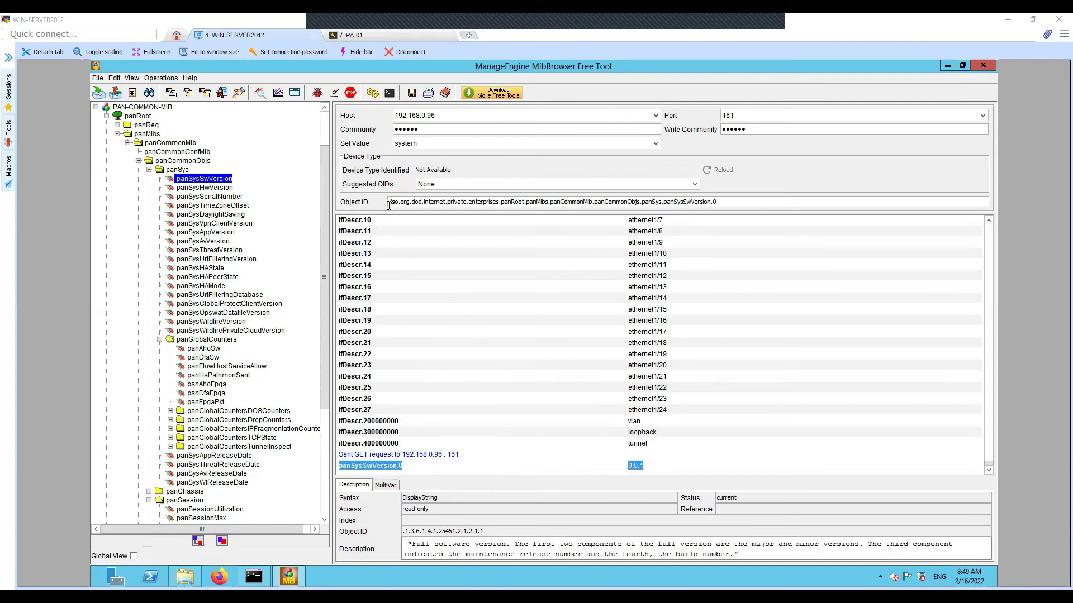
pyautogui.moveTo(723, 206); pyautogui.dragTo(378, 202)
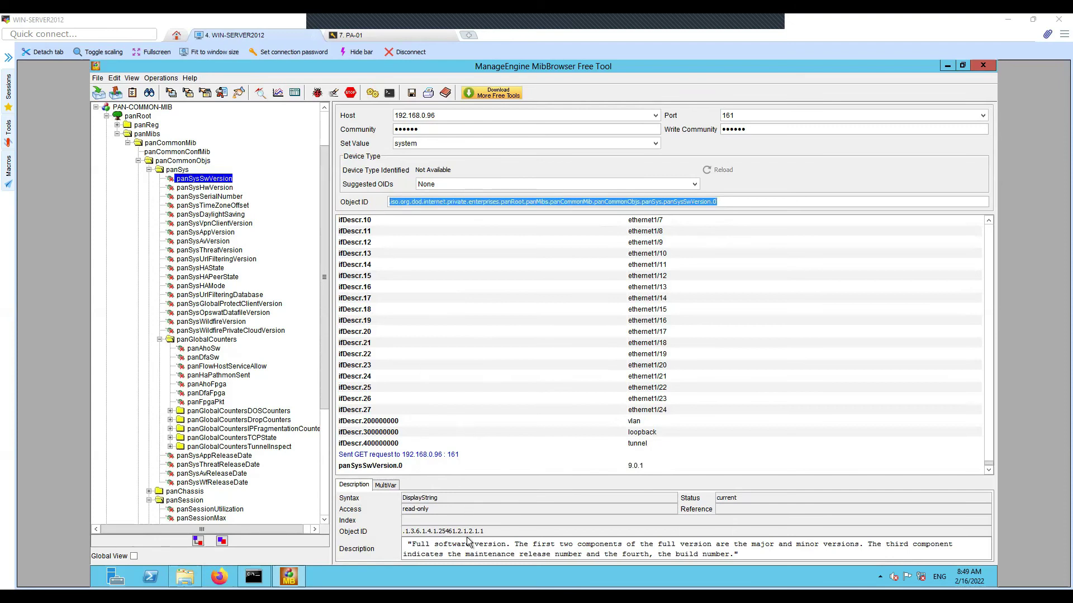
pyautogui.click(487, 533)
pyautogui.moveTo(426, 532); pyautogui.dragTo(408, 532)
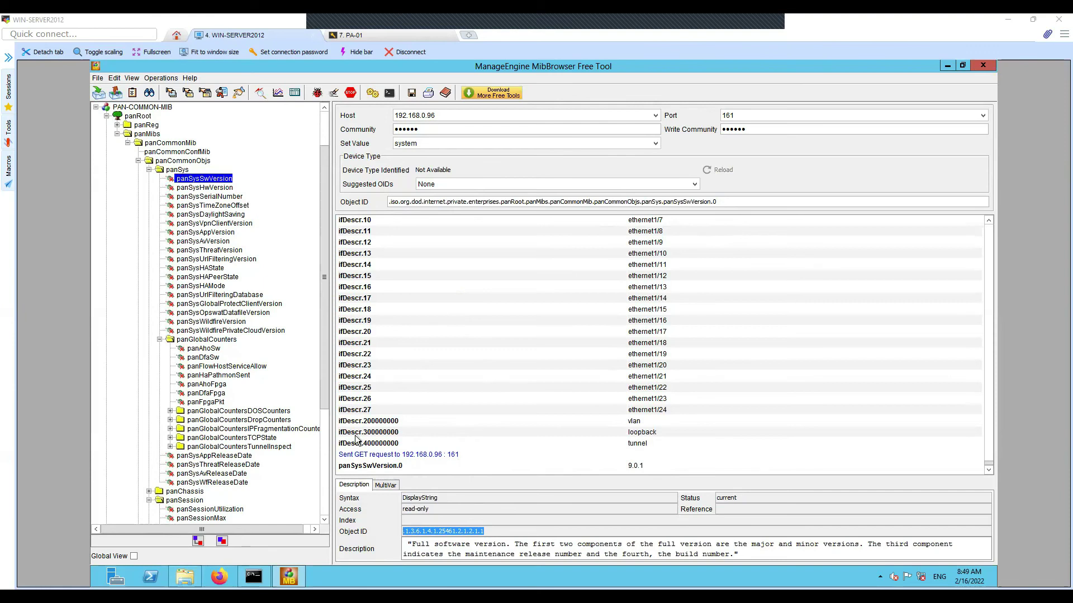
# GET panSysHwVersion (1.0) and panSysTimeZoneOffset (-28800)
pyautogui.rightClick(204, 188)
pyautogui.click(222, 199)
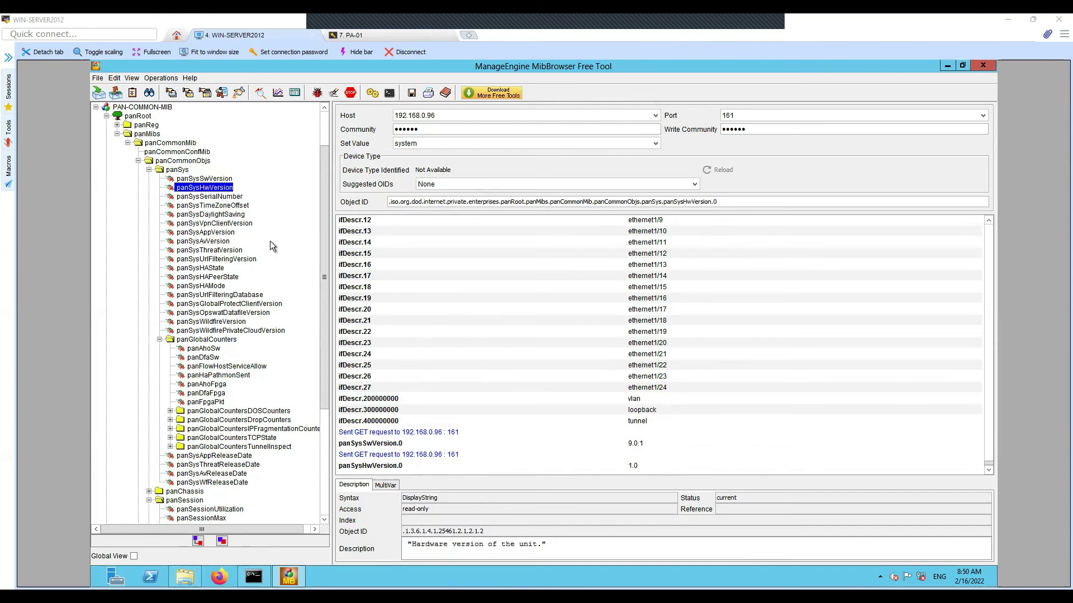
pyautogui.click(221, 198)
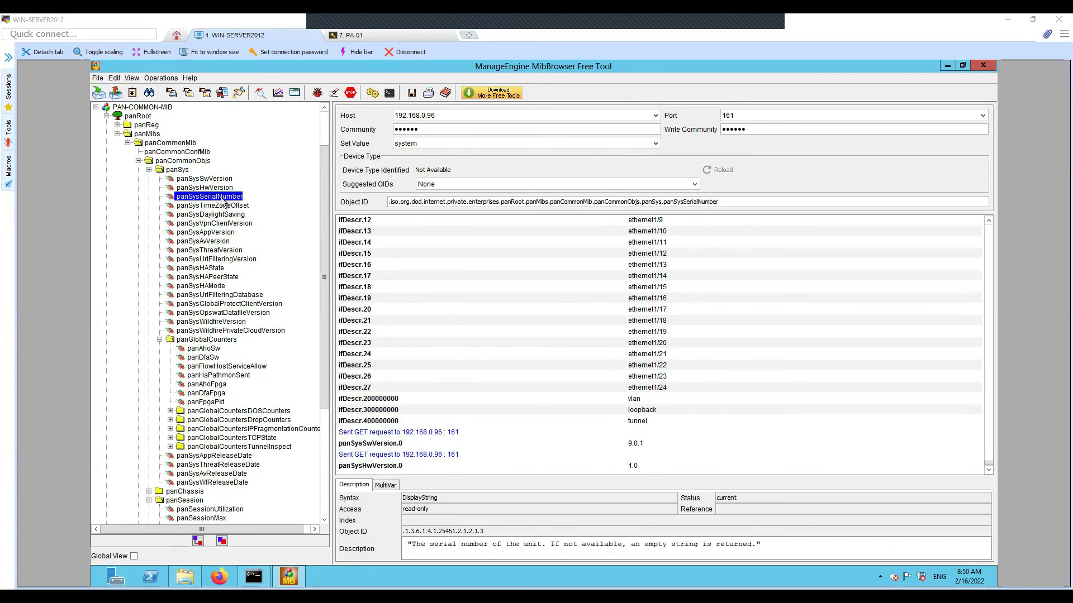
pyautogui.click(225, 206)
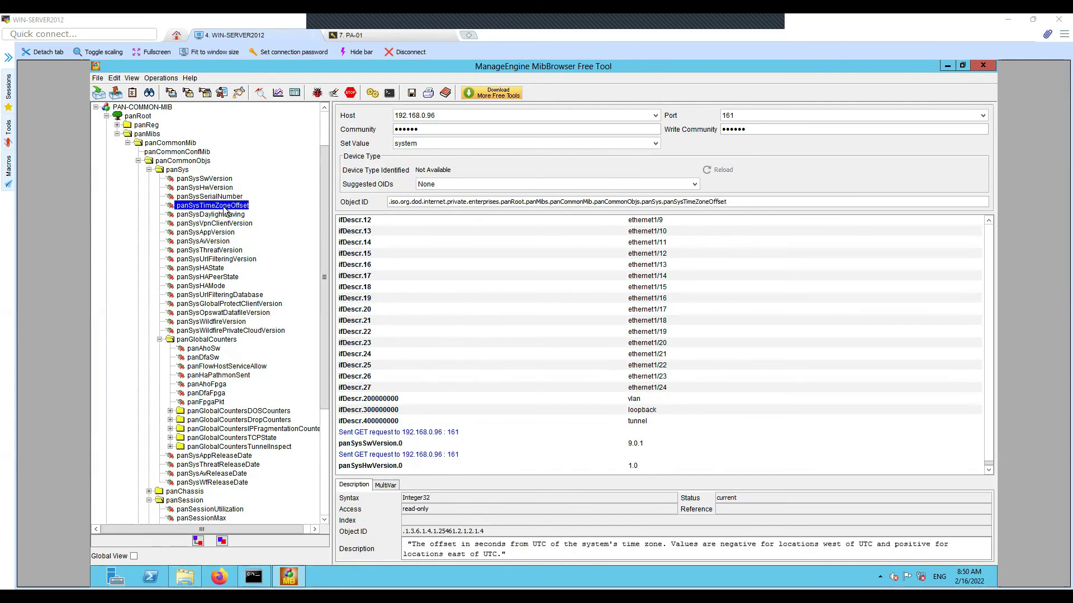
pyautogui.rightClick(225, 209)
pyautogui.click(241, 218)
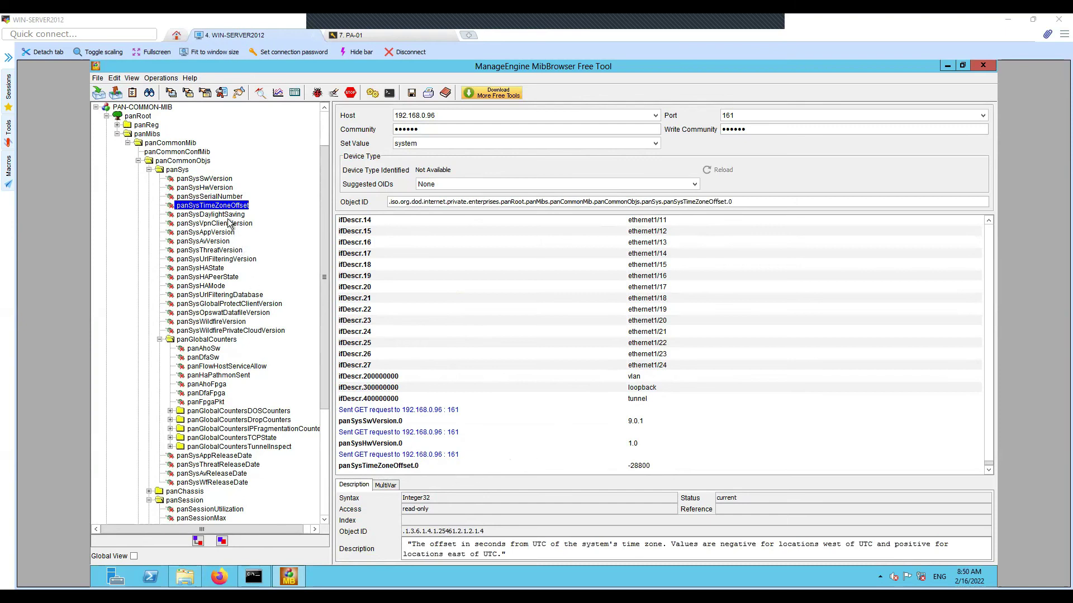
# GET panSysHAState (disabled), panSysHAPeerState (unknown) and panSysHAMode (disabled)
pyautogui.click(217, 243)
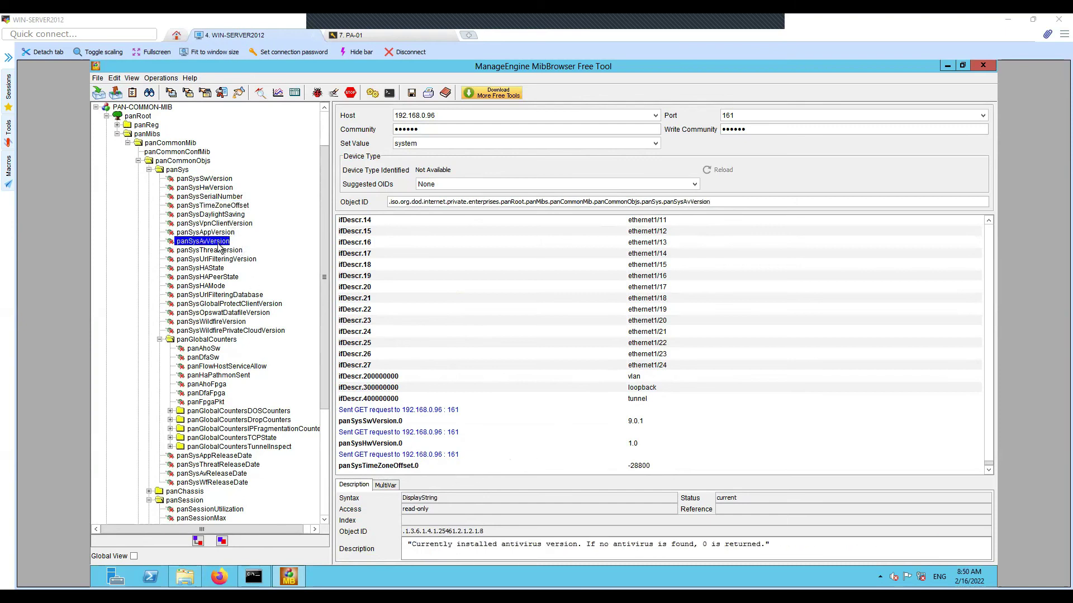
pyautogui.click(220, 269)
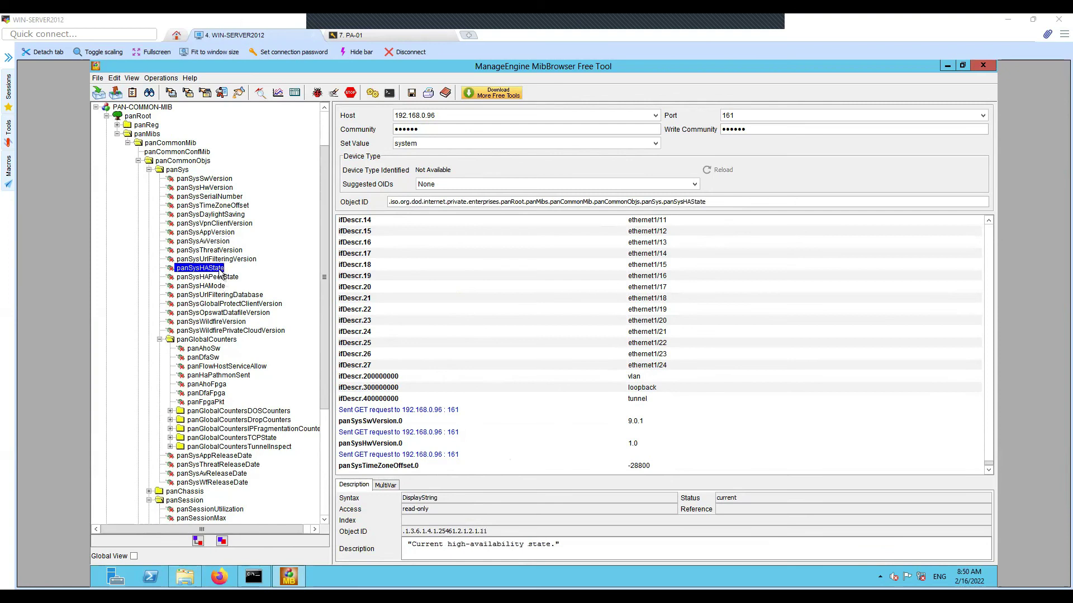
pyautogui.rightClick(222, 268)
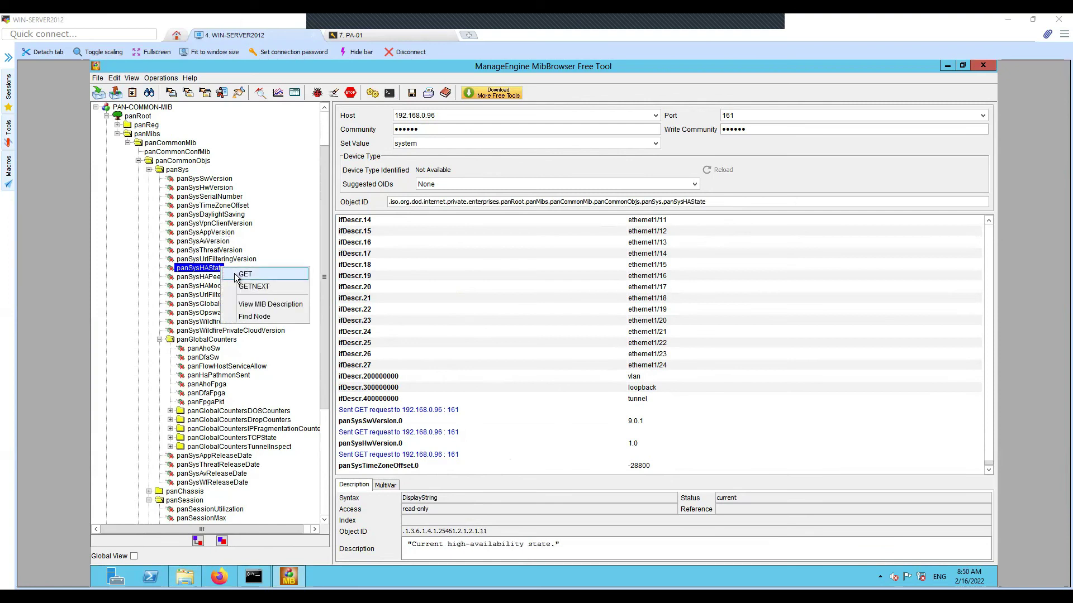
pyautogui.click(238, 274)
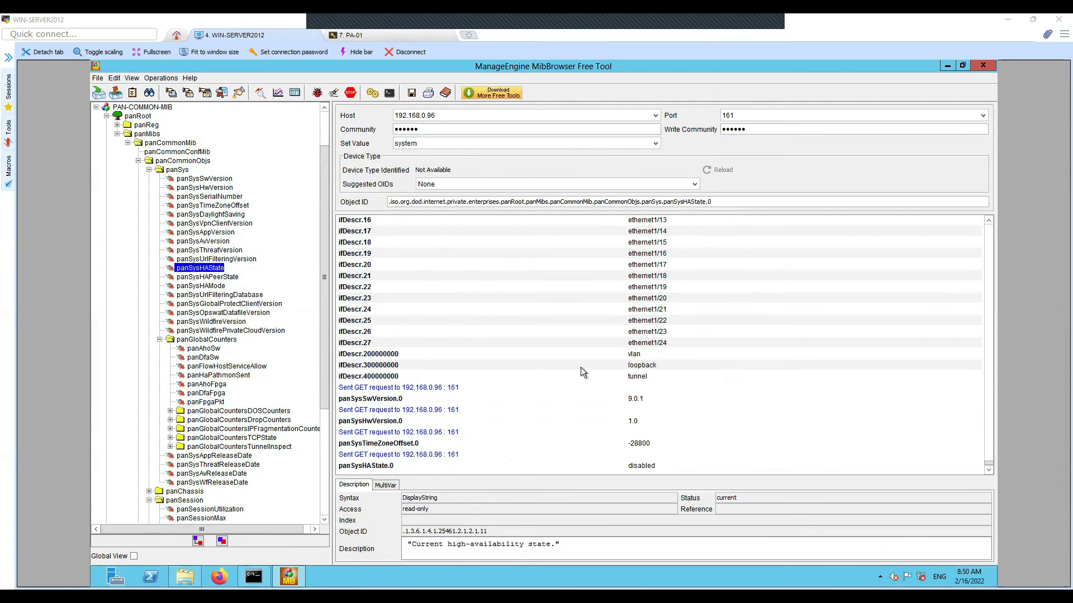
pyautogui.click(226, 277)
pyautogui.rightClick(233, 277)
pyautogui.click(238, 284)
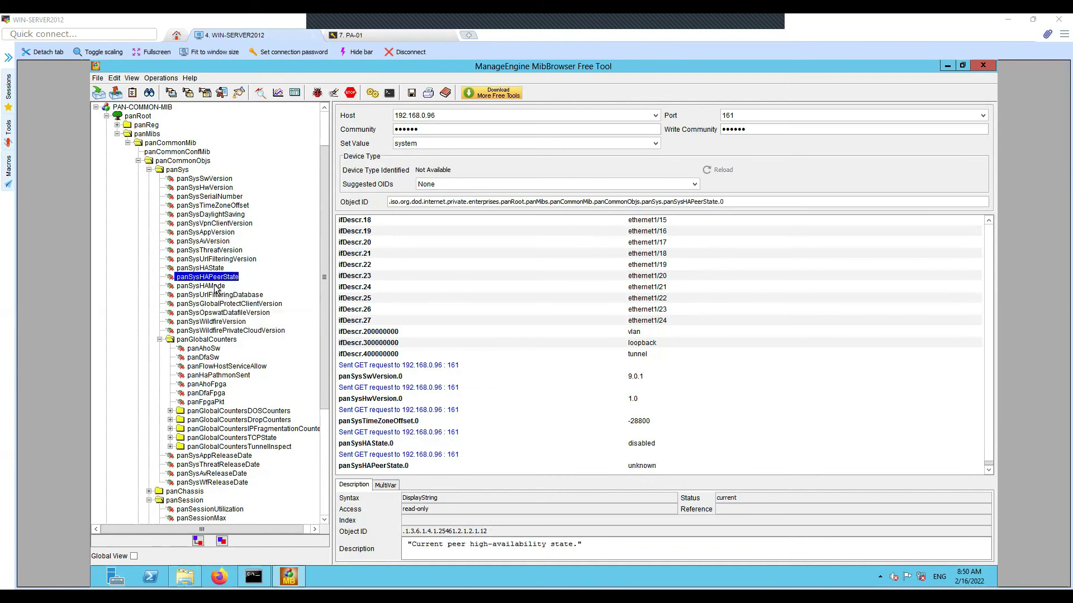
pyautogui.click(219, 286)
pyautogui.rightClick(219, 286)
pyautogui.click(226, 292)
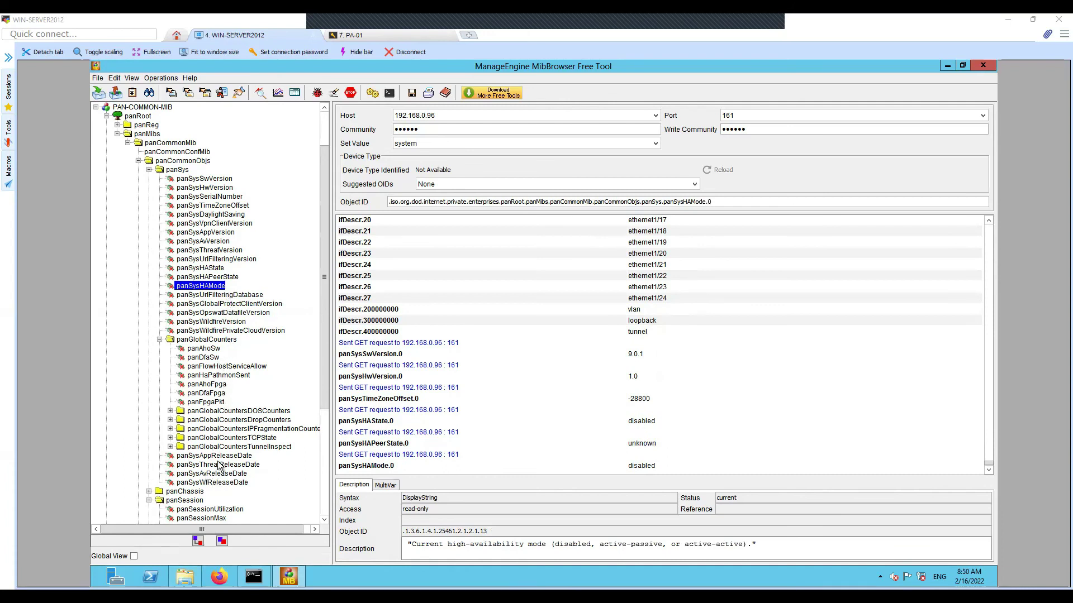
pyautogui.scroll(-2, 203, 494)
pyautogui.scroll(-2, 203, 489)
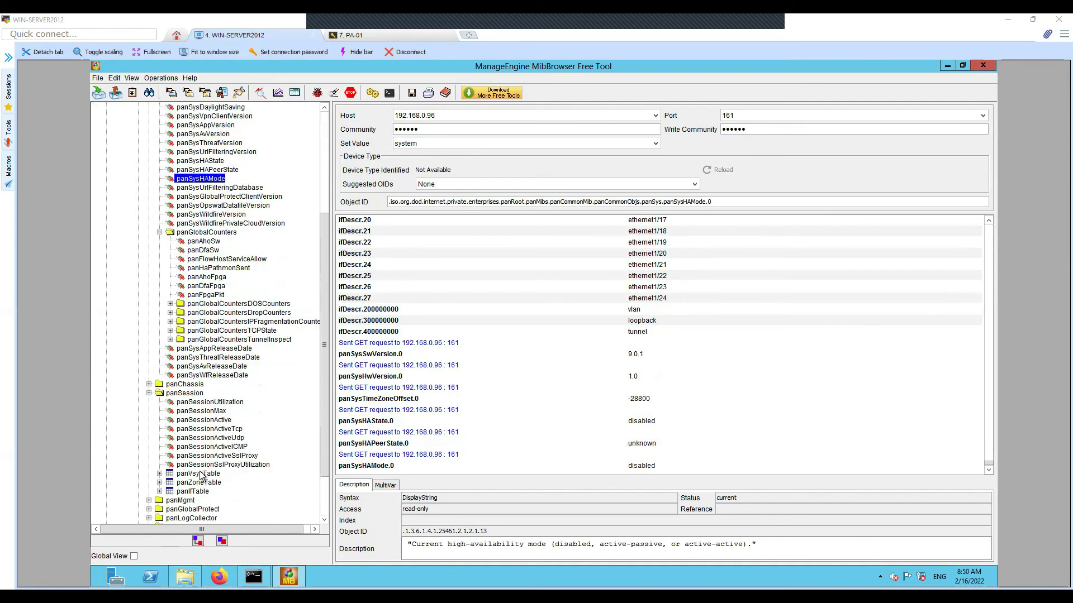
# GET panSessionUtilization and panSessionActiveICMP, both returning 0
pyautogui.click(218, 403)
pyautogui.rightClick(217, 404)
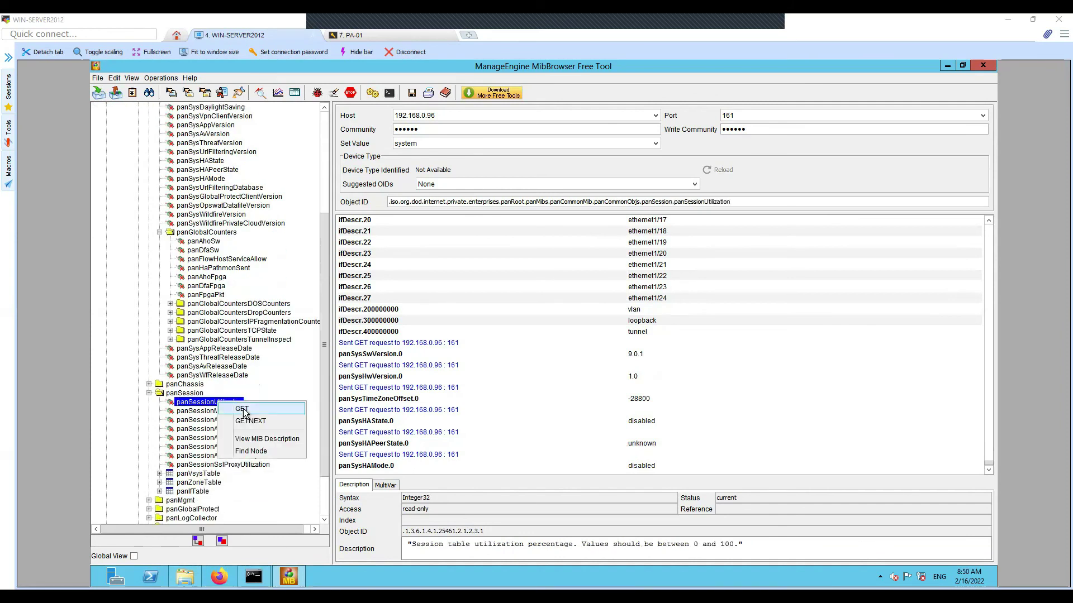
pyautogui.click(244, 411)
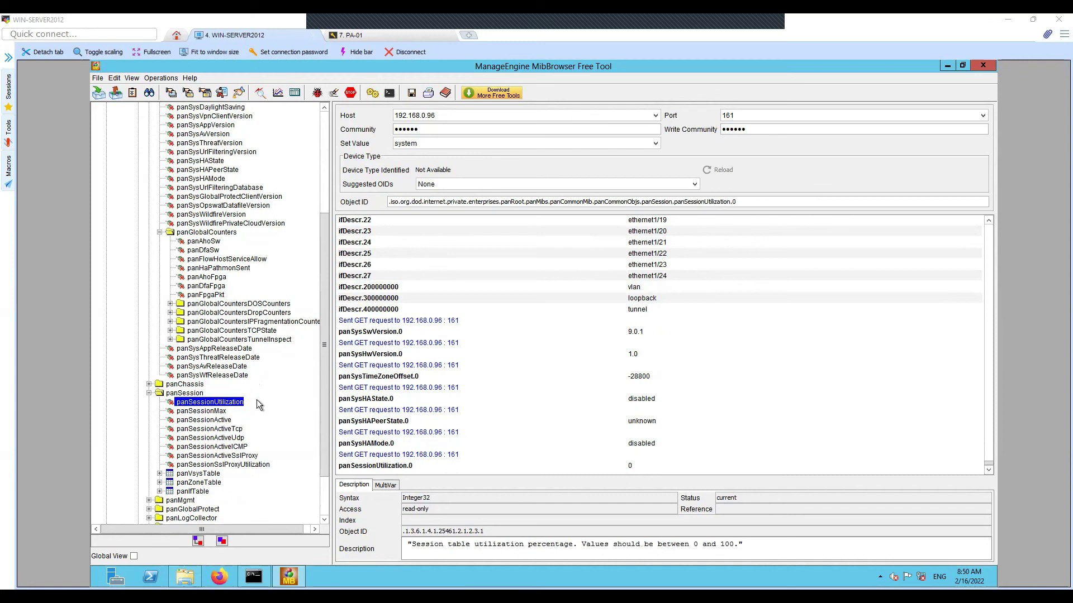
pyautogui.rightClick(238, 446)
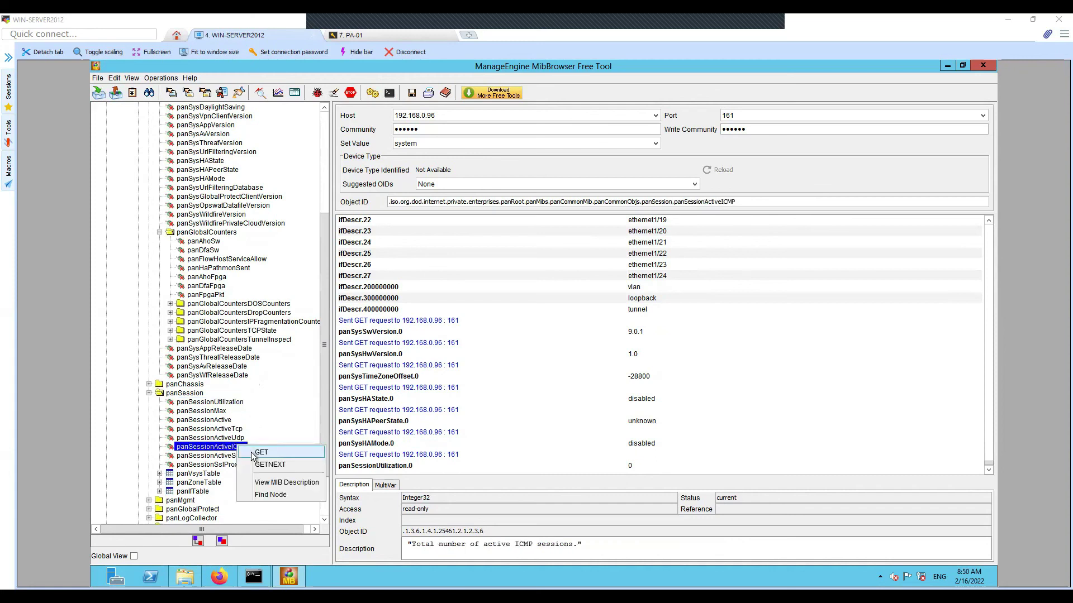
pyautogui.click(260, 453)
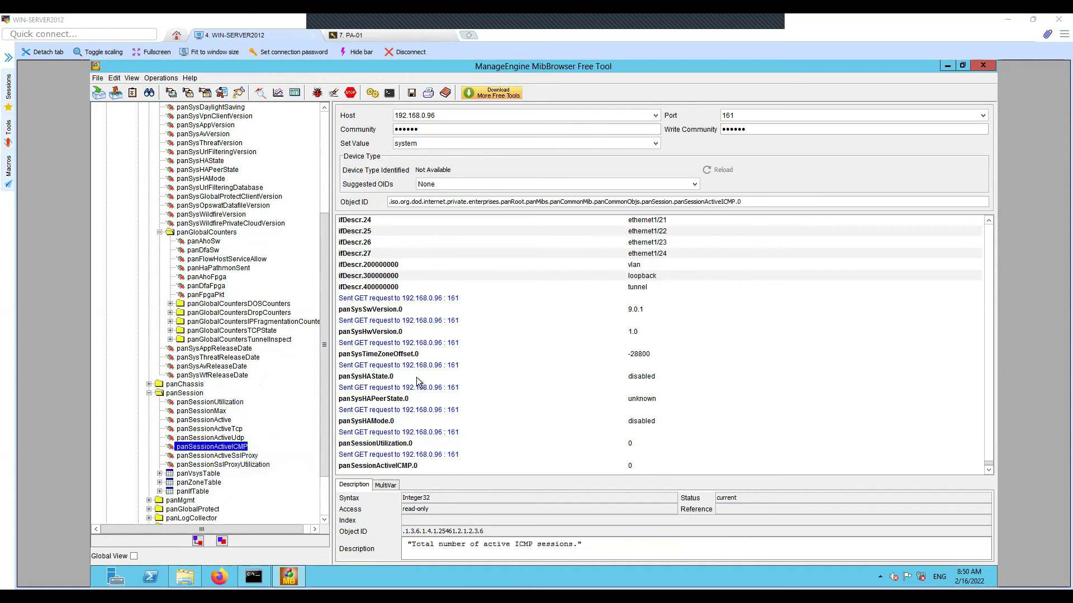
# Run the pasted ping command in the PA-01 terminal, then return to WIN-SERVER2012
pyautogui.click(390, 35)
pyautogui.rightClick(321, 290)
pyautogui.press('Return')
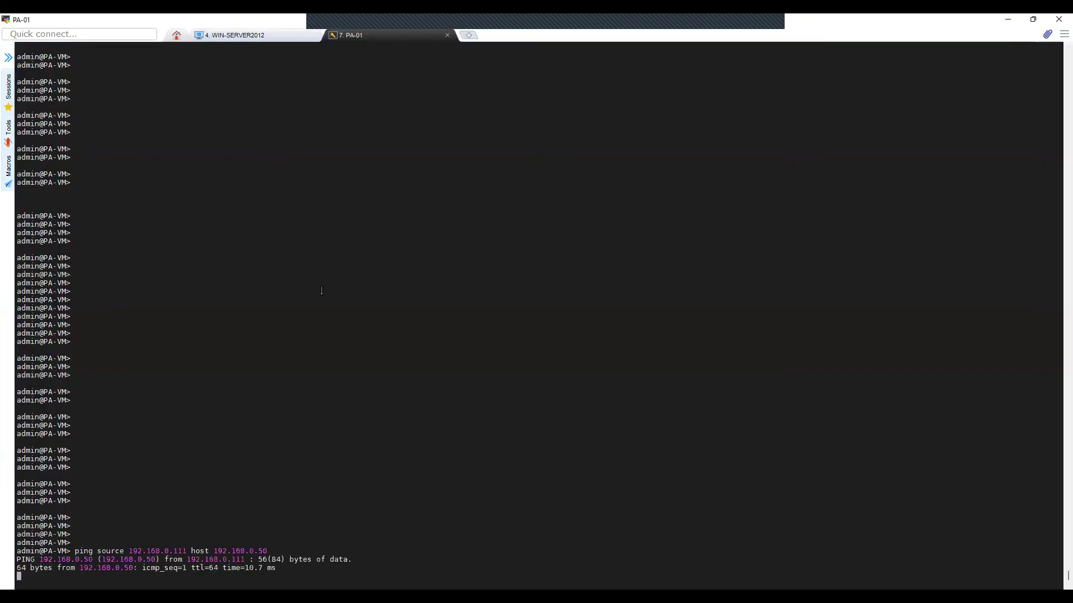
pyautogui.click(233, 35)
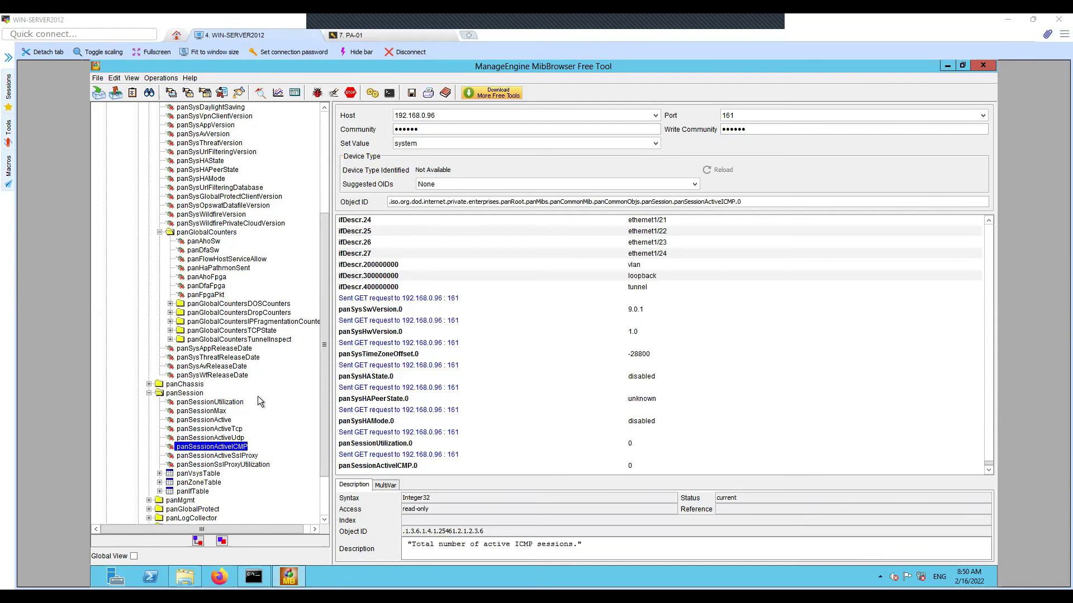
# GET panSessionActiveICMP twice more during the ping, seeing the count rise to 5 then 7
pyautogui.rightClick(229, 447)
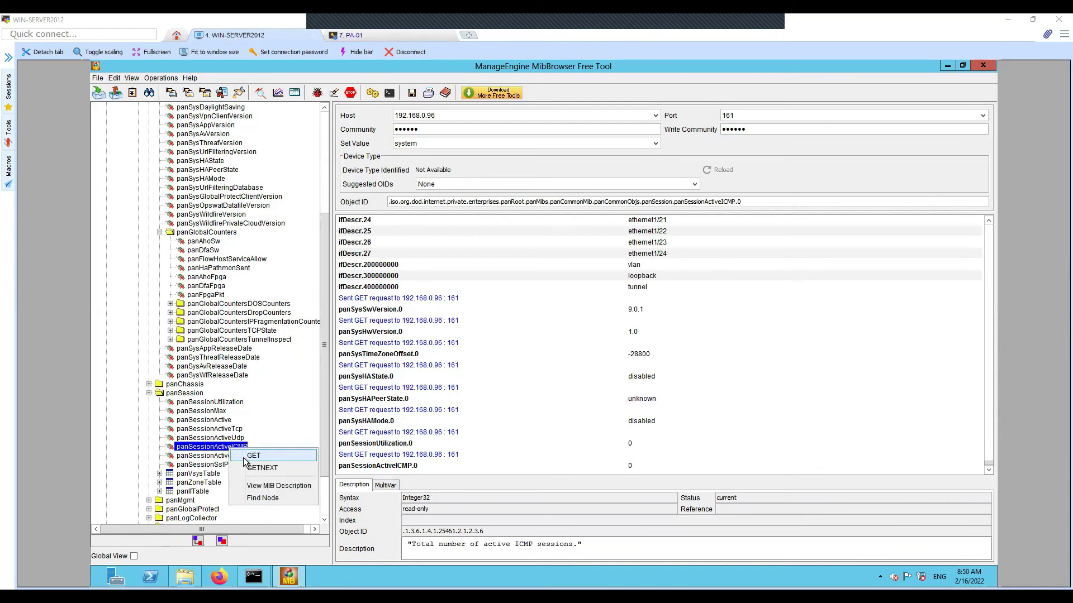
pyautogui.click(253, 456)
pyautogui.moveTo(514, 464); pyautogui.dragTo(337, 466)
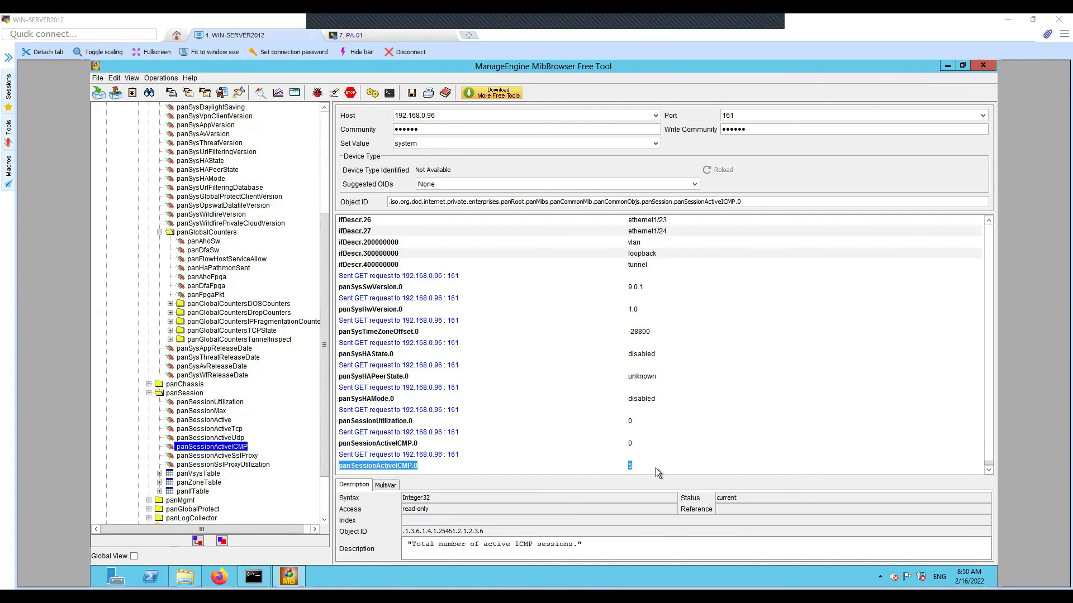
pyautogui.rightClick(238, 448)
pyautogui.click(255, 457)
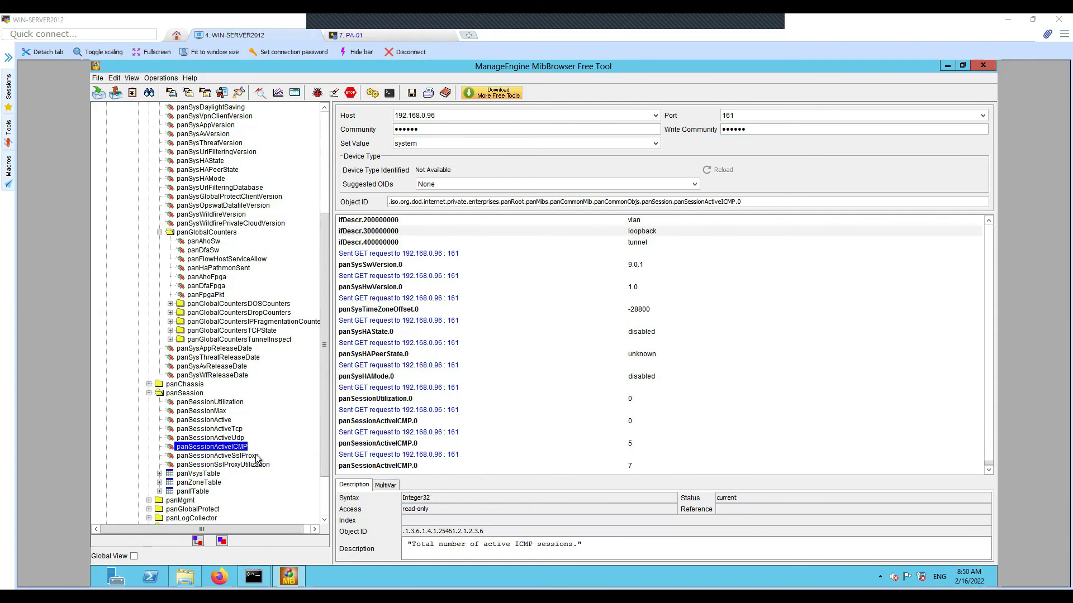
pyautogui.click(196, 396)
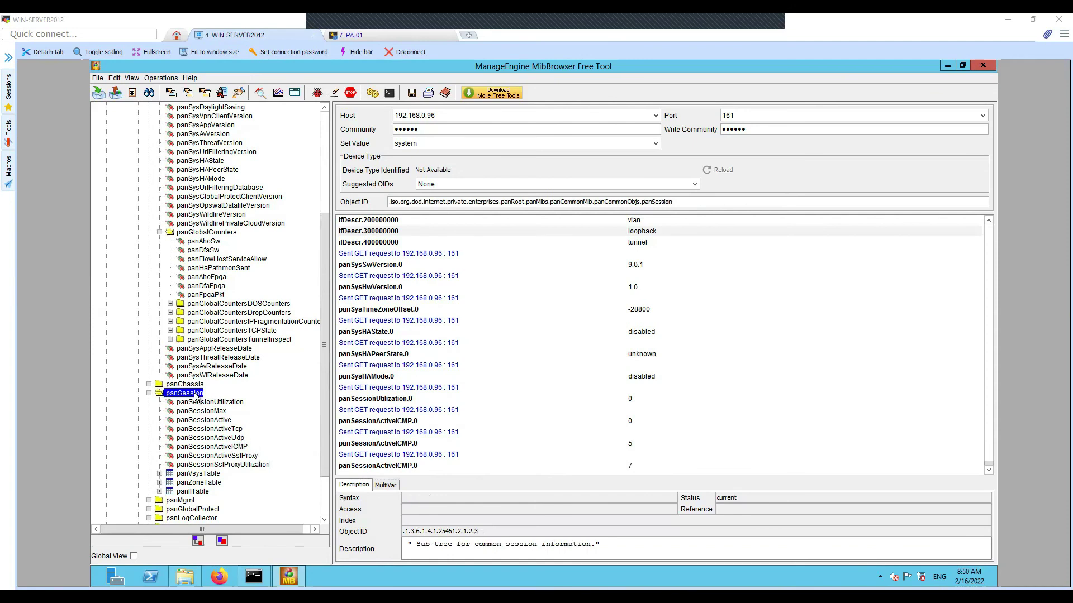
# SNMPWALK panSession to list zone and interface CPS counters (all 0), then select panZoneEntry
pyautogui.rightClick(195, 396)
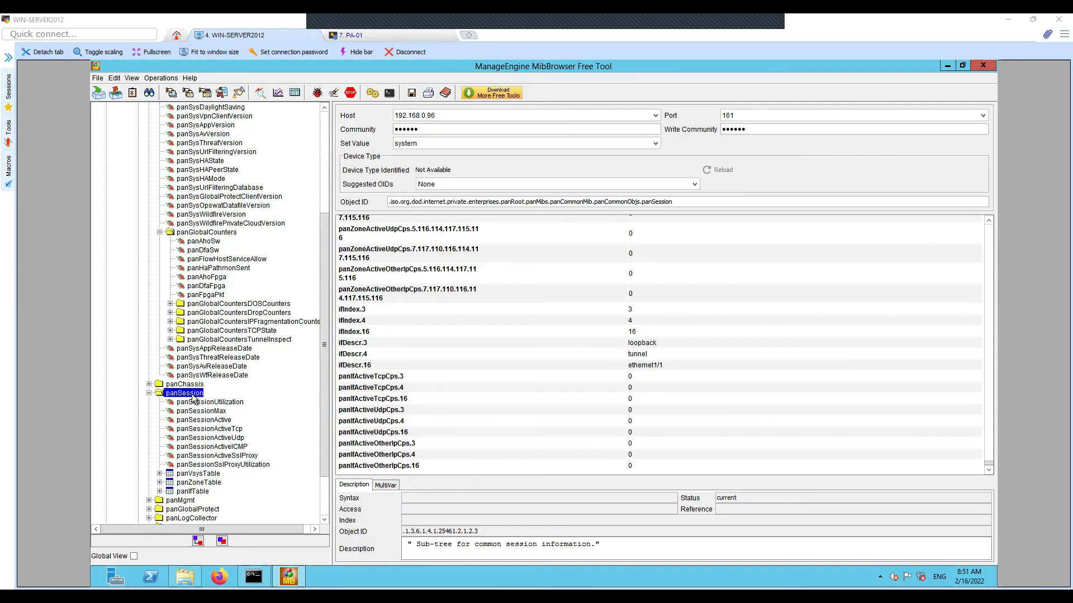
pyautogui.click(160, 483)
pyautogui.scroll(-2, 218, 488)
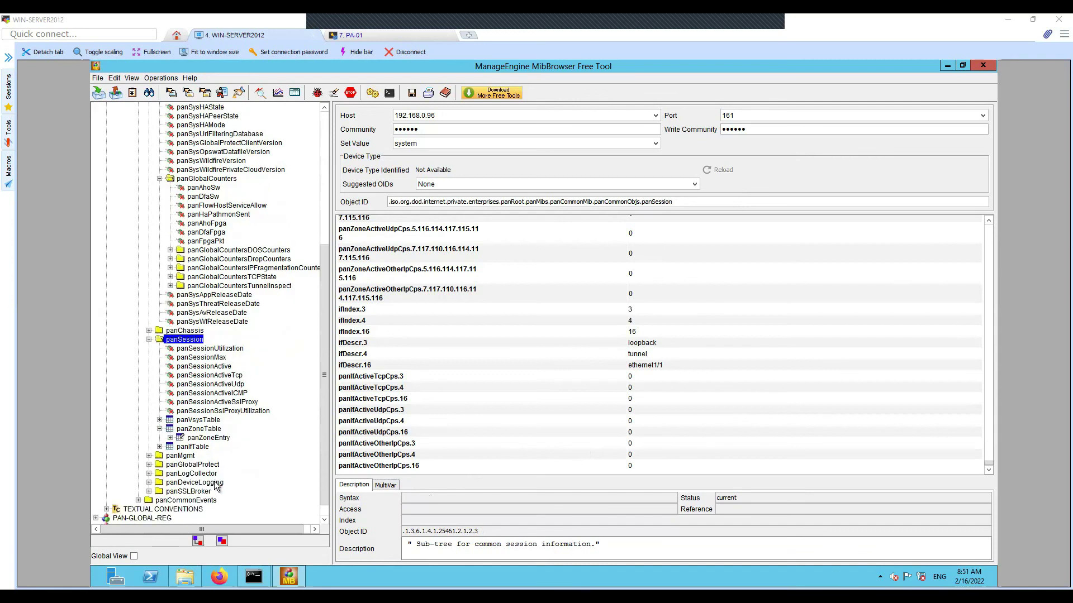
pyautogui.click(217, 439)
pyautogui.rightClick(218, 440)
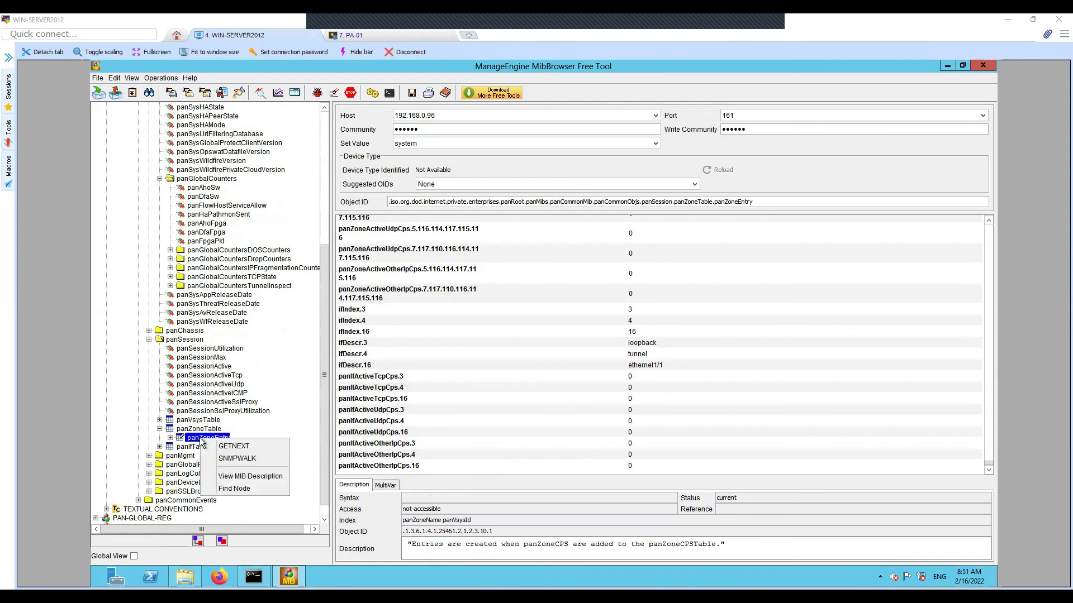
# GETNEXT on panZoneEntry returns zone name trust; GET panZoneActiveTcpCps returns 0 for both zones
pyautogui.click(235, 447)
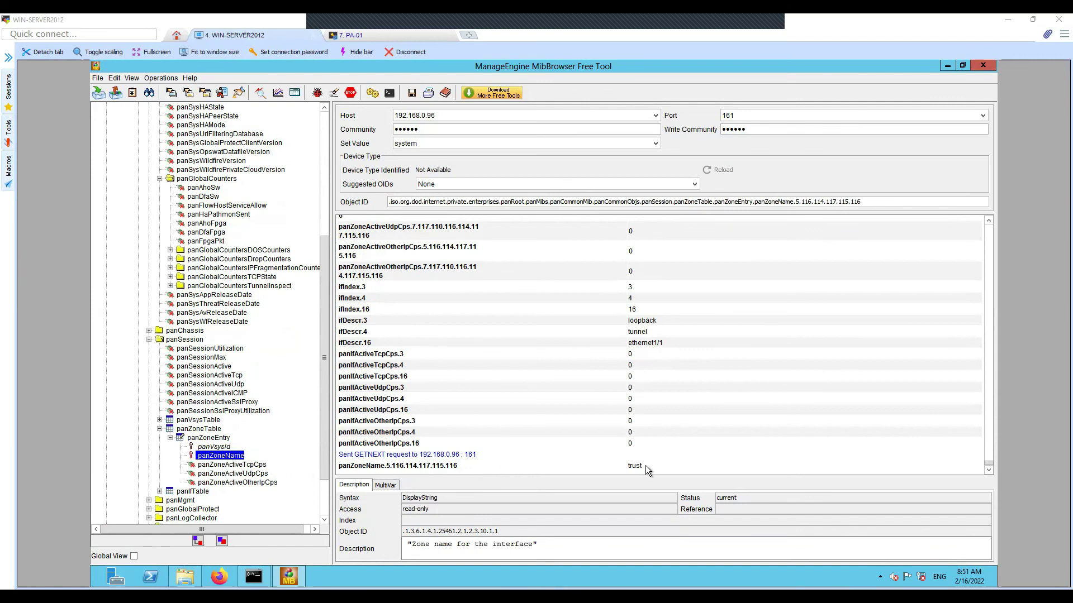
pyautogui.click(252, 465)
pyautogui.rightClick(252, 468)
pyautogui.click(279, 472)
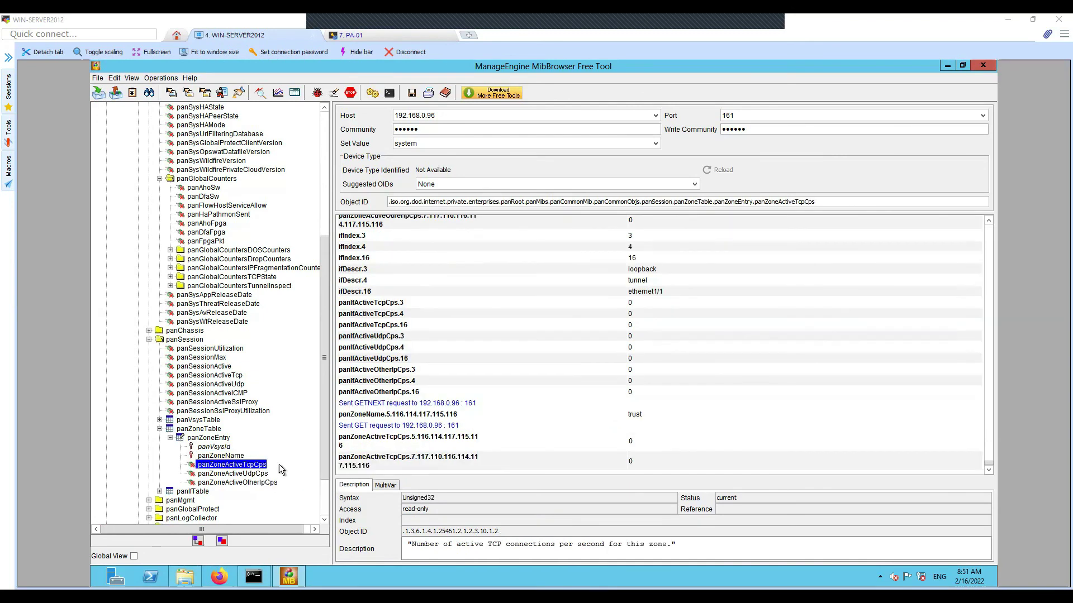
# Expand panIfTable > panIfEntry and GET ifDescr: loopback, tunnel and ethernet1/1
pyautogui.scroll(-2, 283, 460)
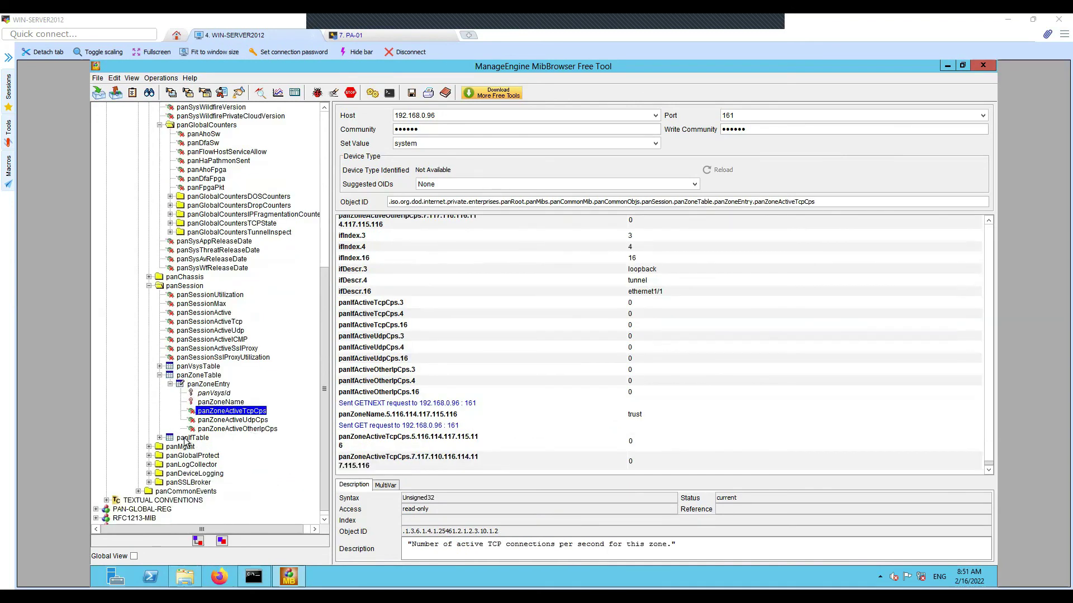
pyautogui.click(160, 438)
pyautogui.click(170, 447)
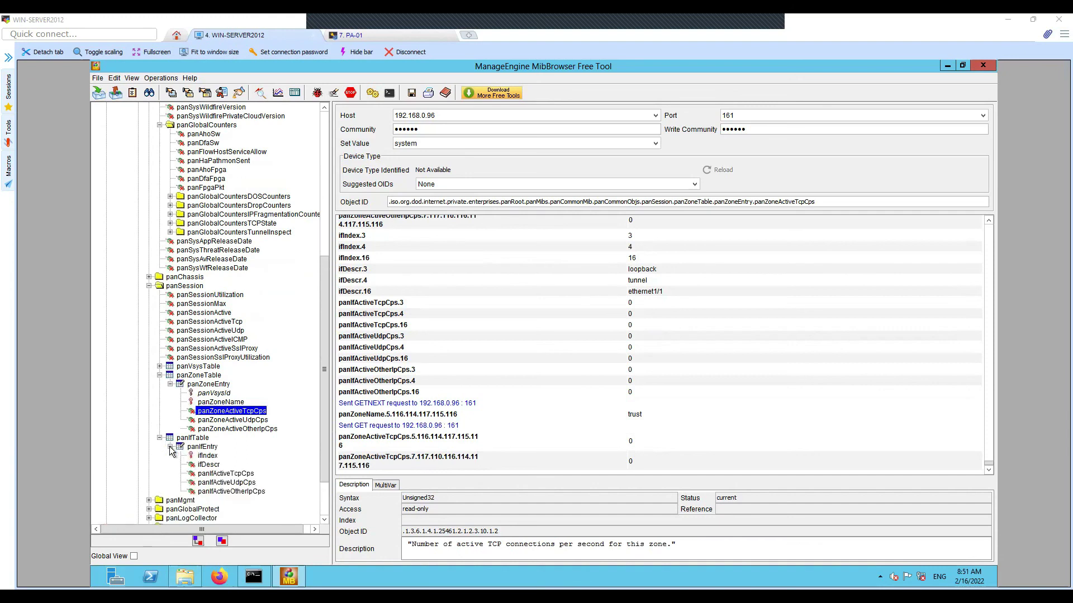
pyautogui.rightClick(211, 467)
pyautogui.click(219, 471)
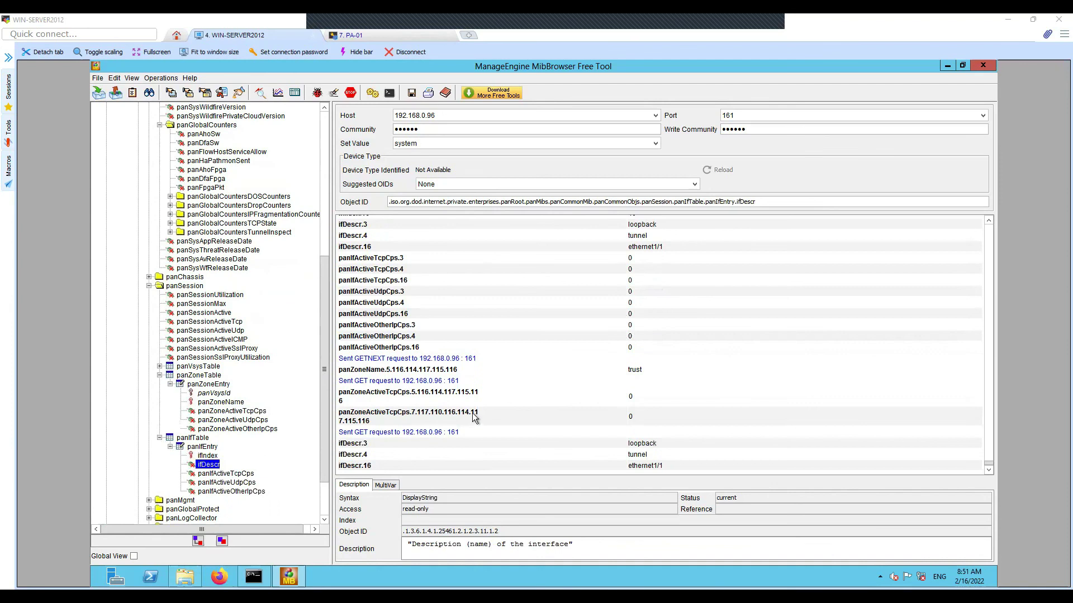
pyautogui.scroll(10, 271, 400)
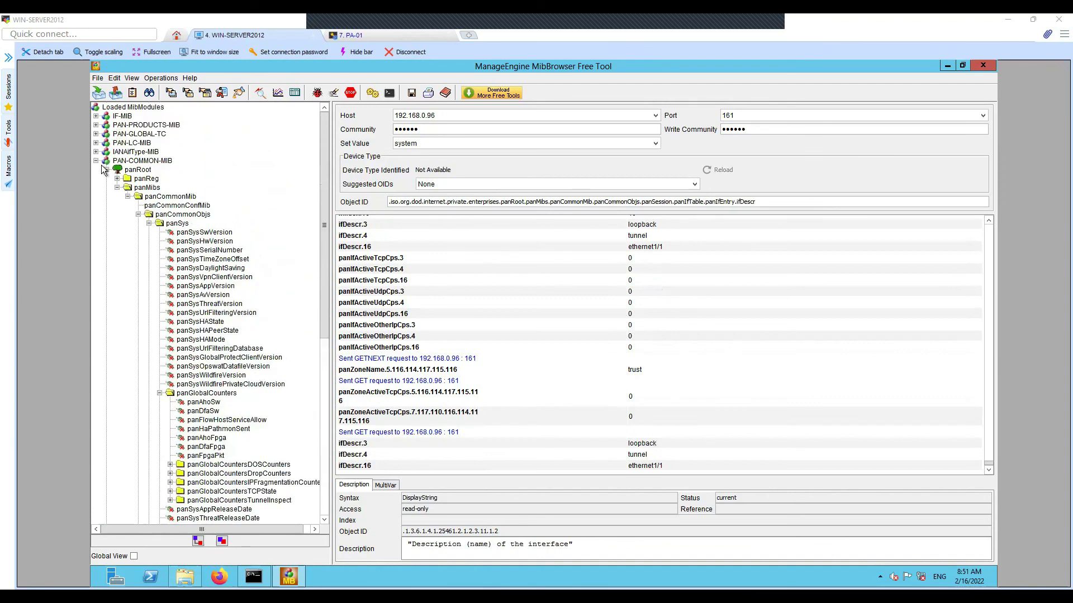
# Collapse PAN-COMMON-MIB, browse the PAN MIB folder via Load MIB, and close without loading
pyautogui.click(96, 161)
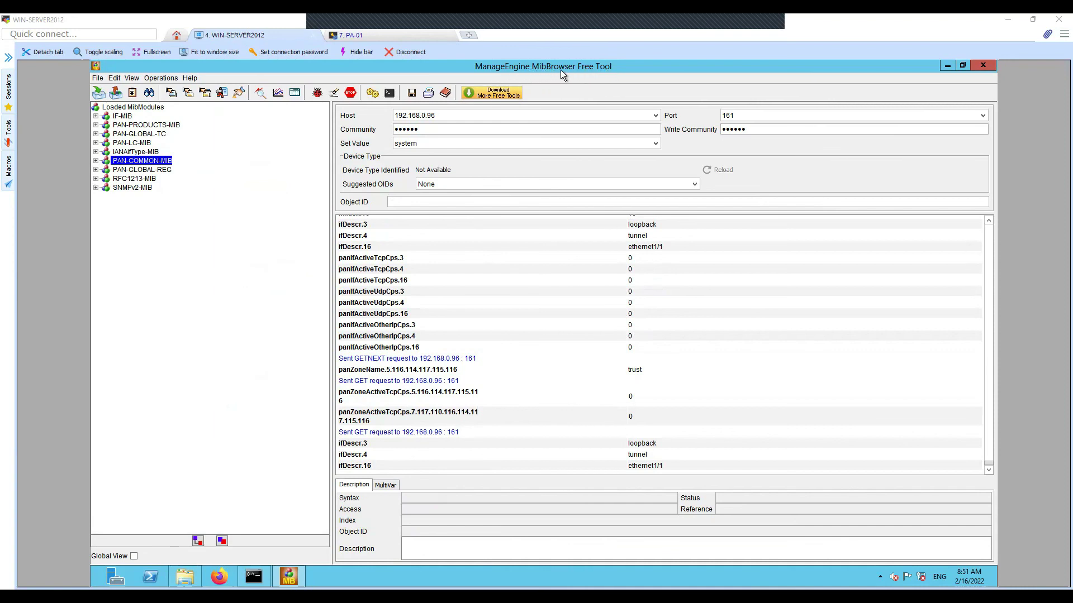
pyautogui.click(98, 79)
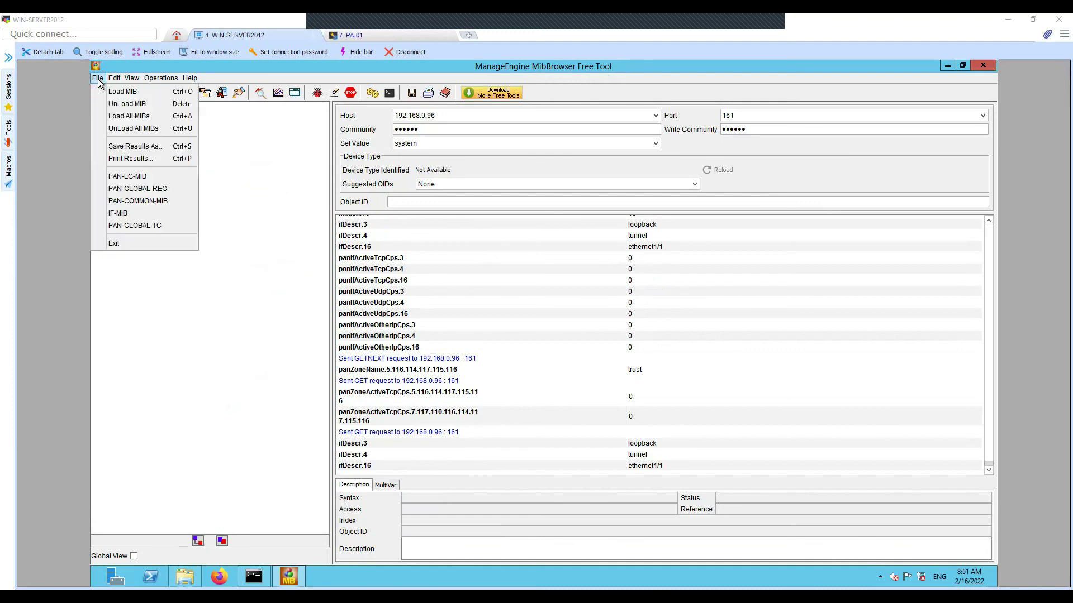
pyautogui.click(124, 94)
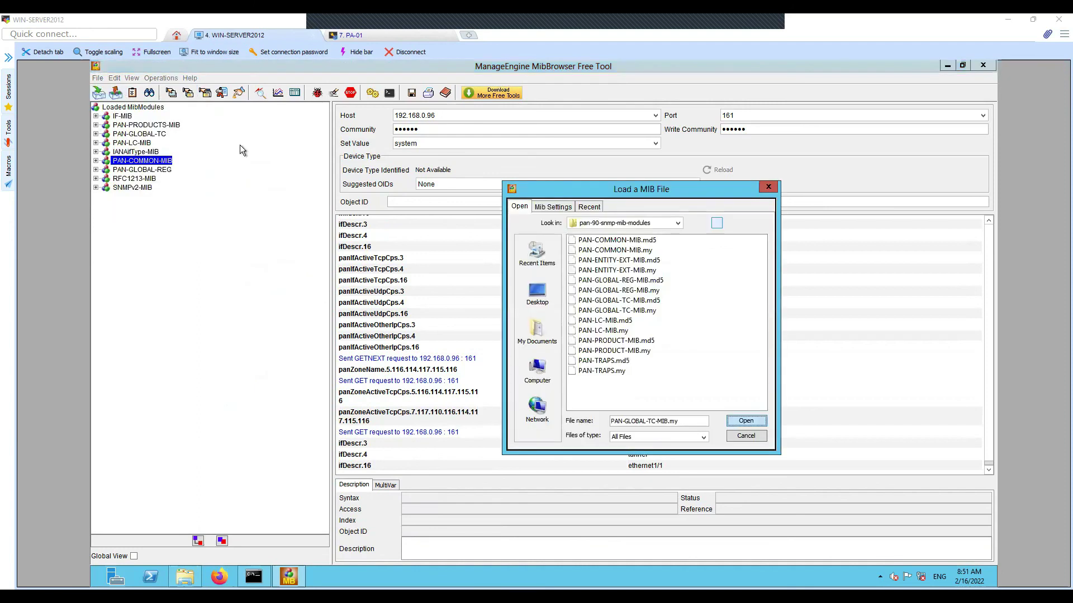
pyautogui.click(662, 280)
pyautogui.click(763, 186)
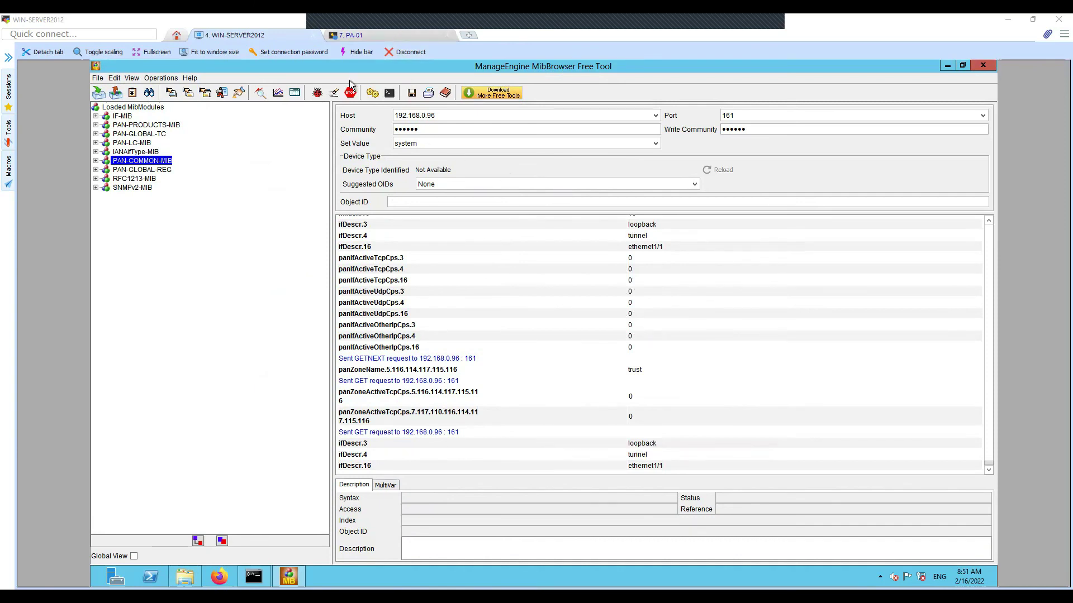
pyautogui.click(981, 68)
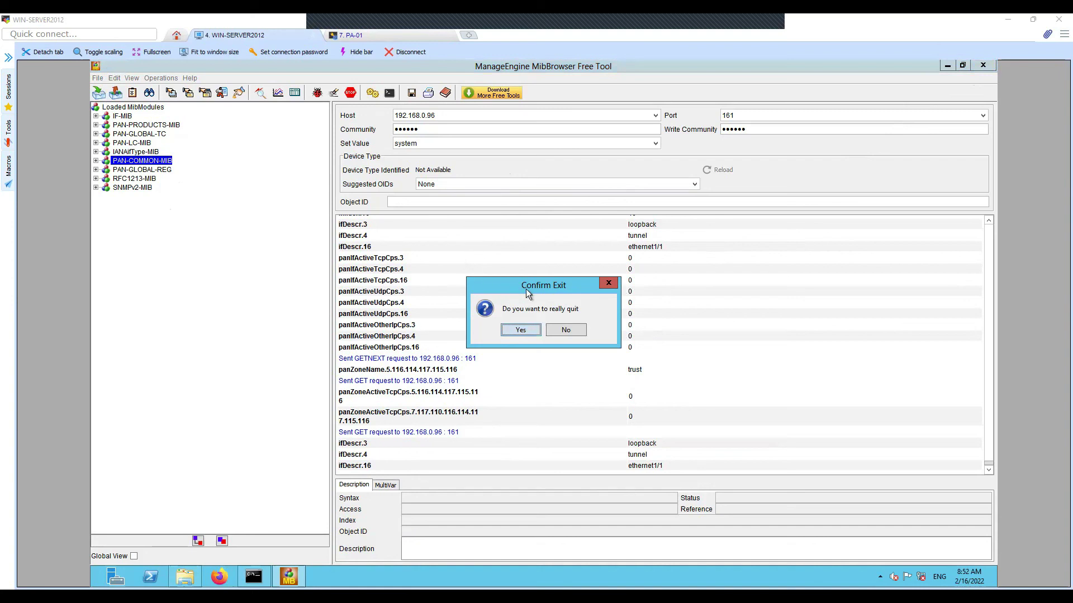
pyautogui.click(558, 328)
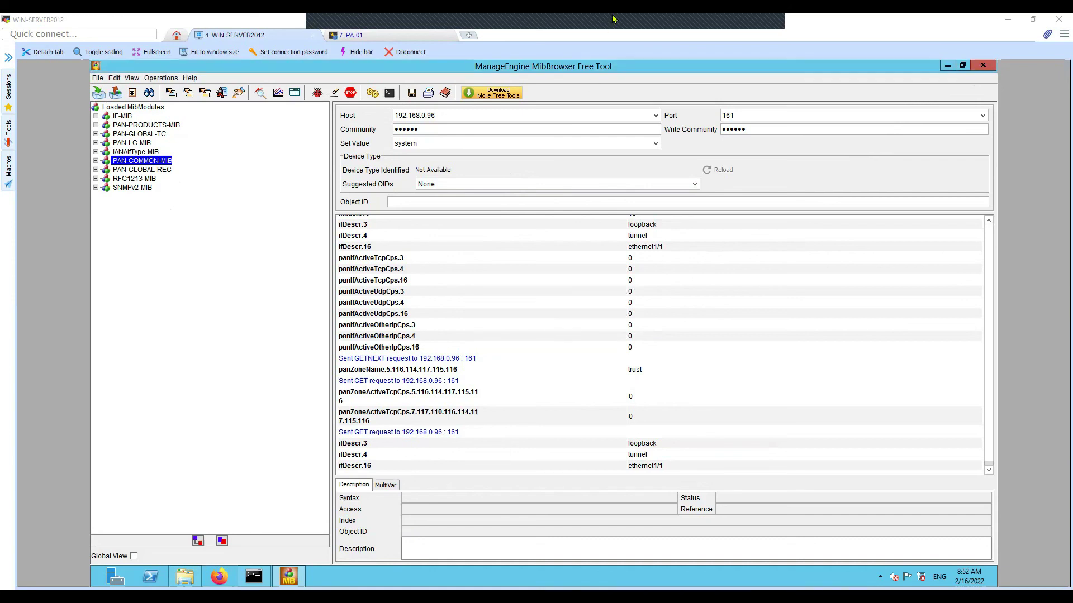